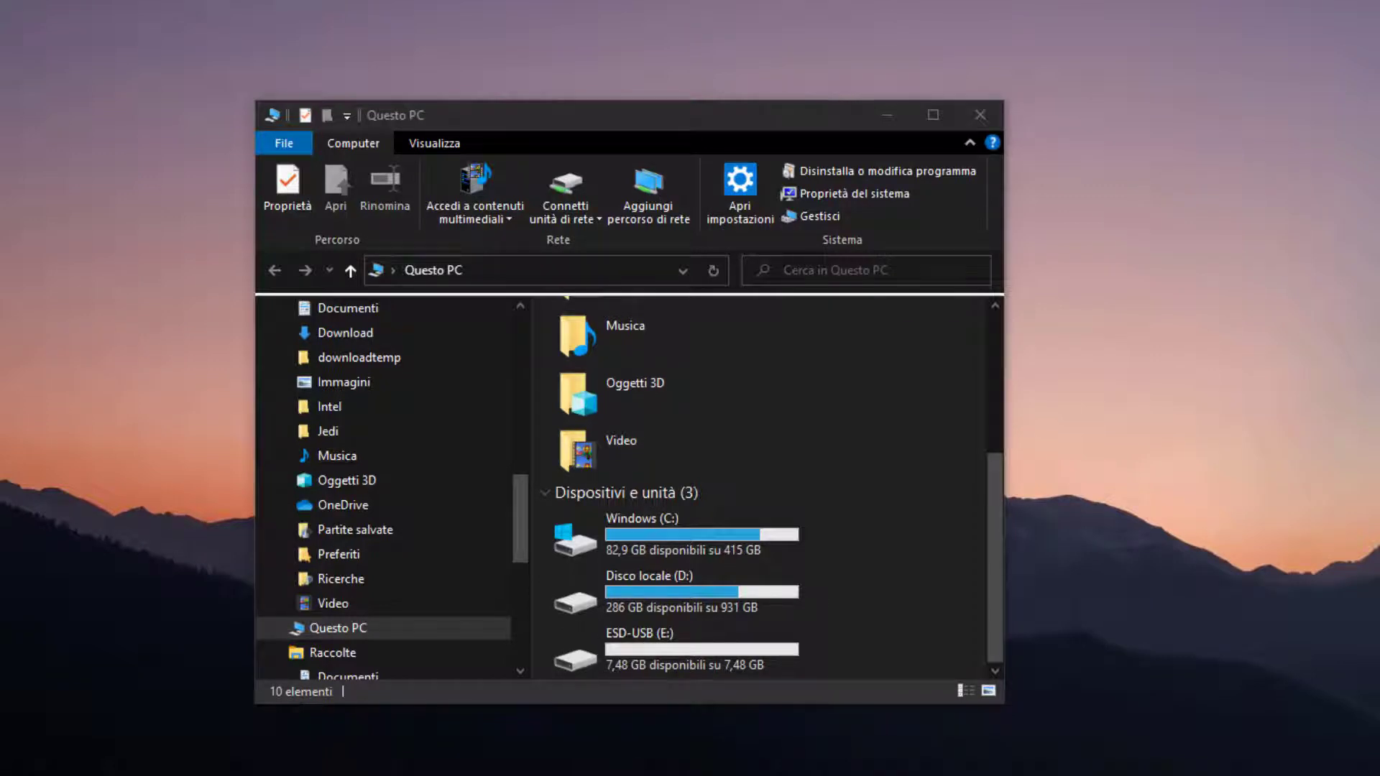
# Open the properties of the ESD-USB (E:) drive, set them beside the file window, and view the drive's contents.
pyautogui.click(624, 658)
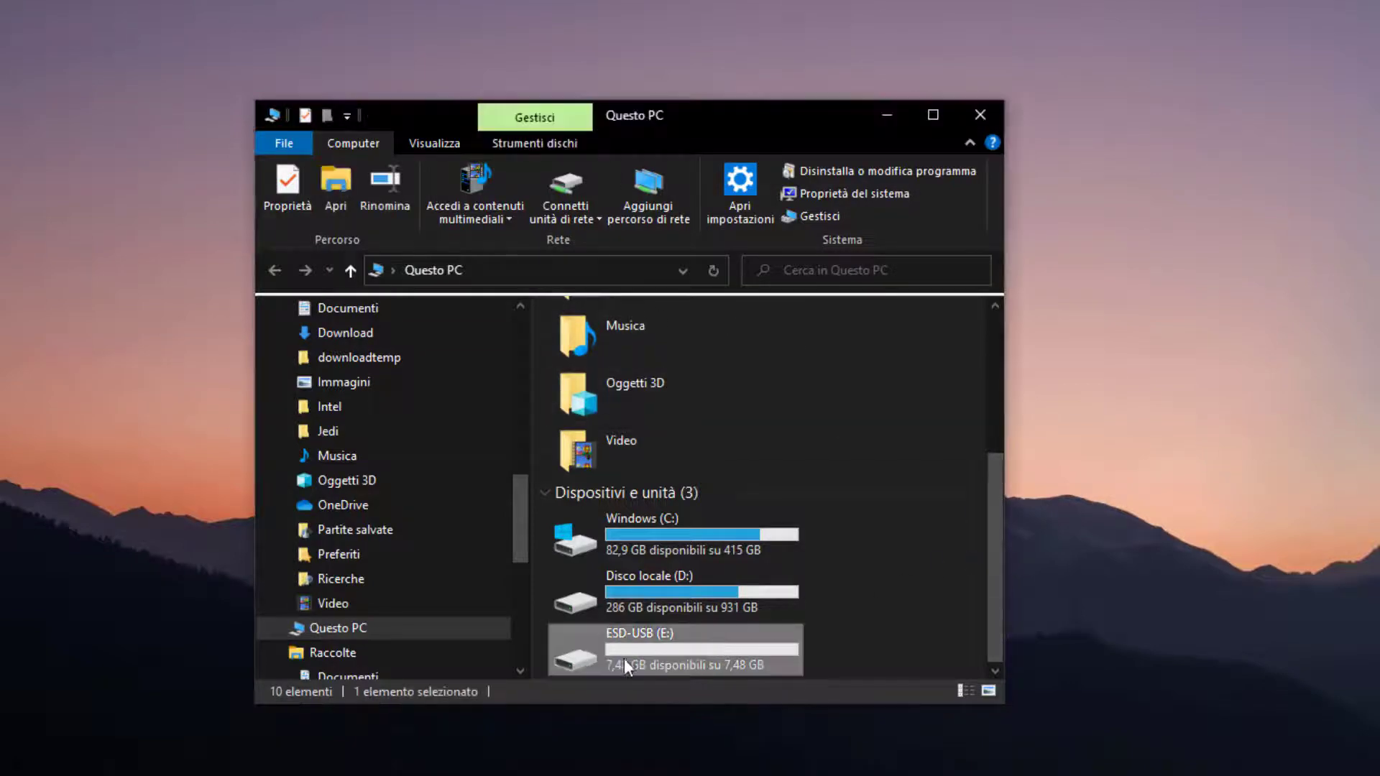
pyautogui.rightClick(627, 662)
pyautogui.click(529, 644)
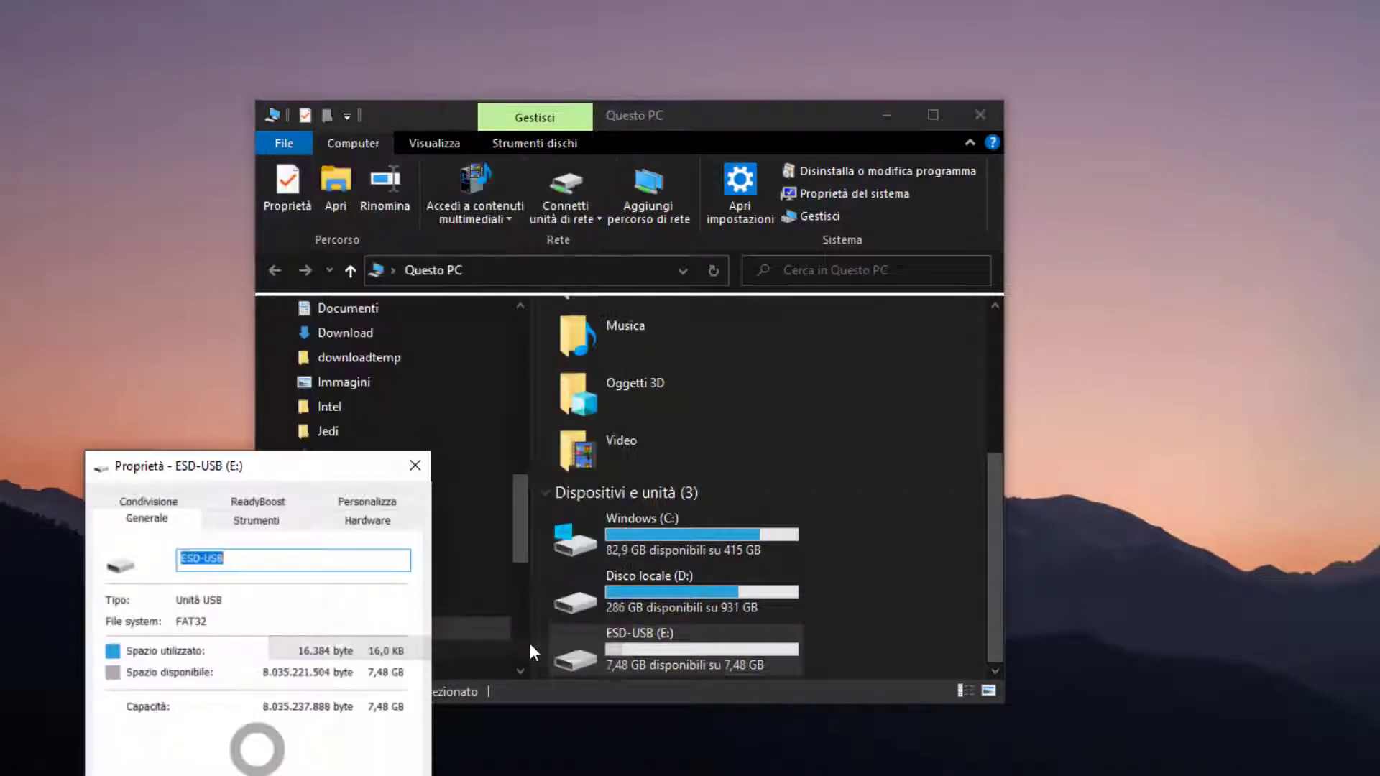
pyautogui.moveTo(311, 471); pyautogui.dragTo(1152, 235)
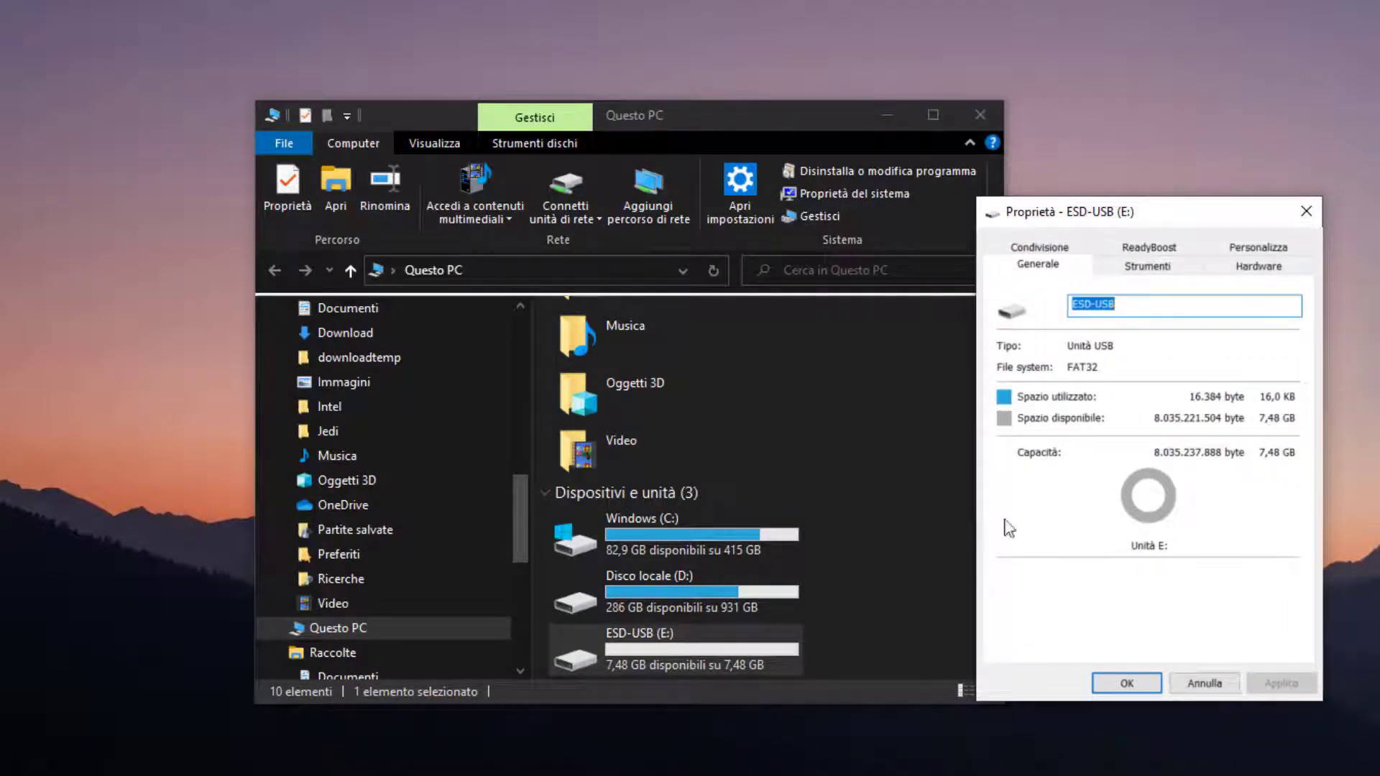
pyautogui.doubleClick(710, 645)
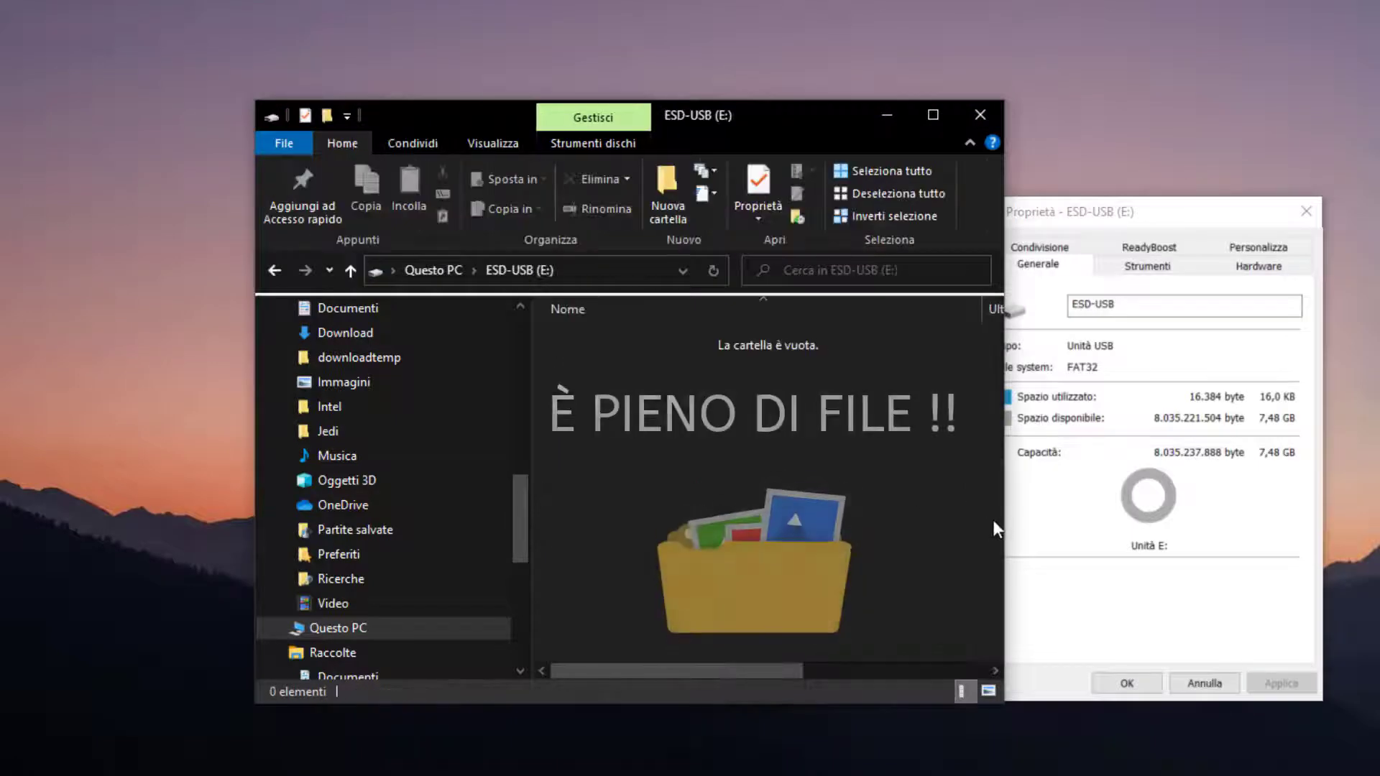
pyautogui.moveTo(1004, 526); pyautogui.dragTo(1379, 516)
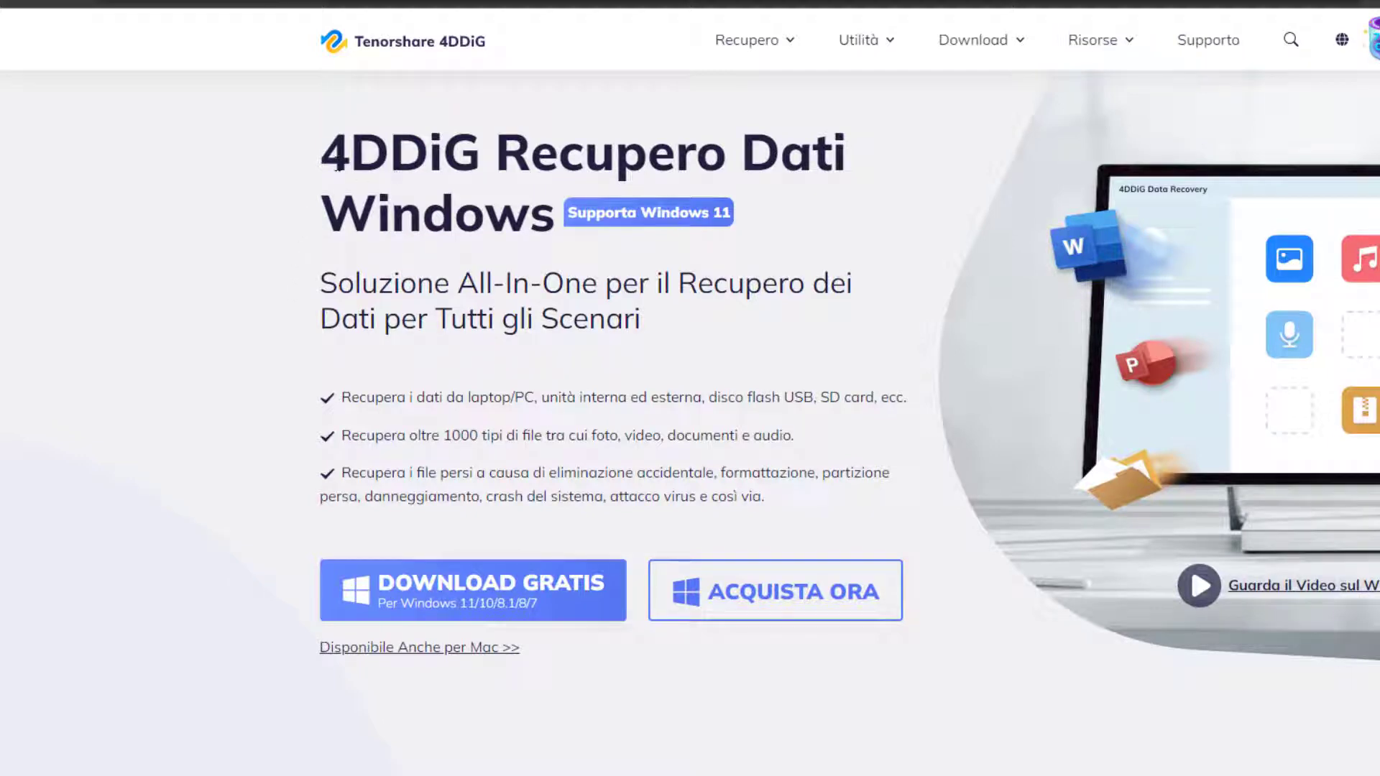
pyautogui.moveTo(323, 163); pyautogui.dragTo(878, 200)
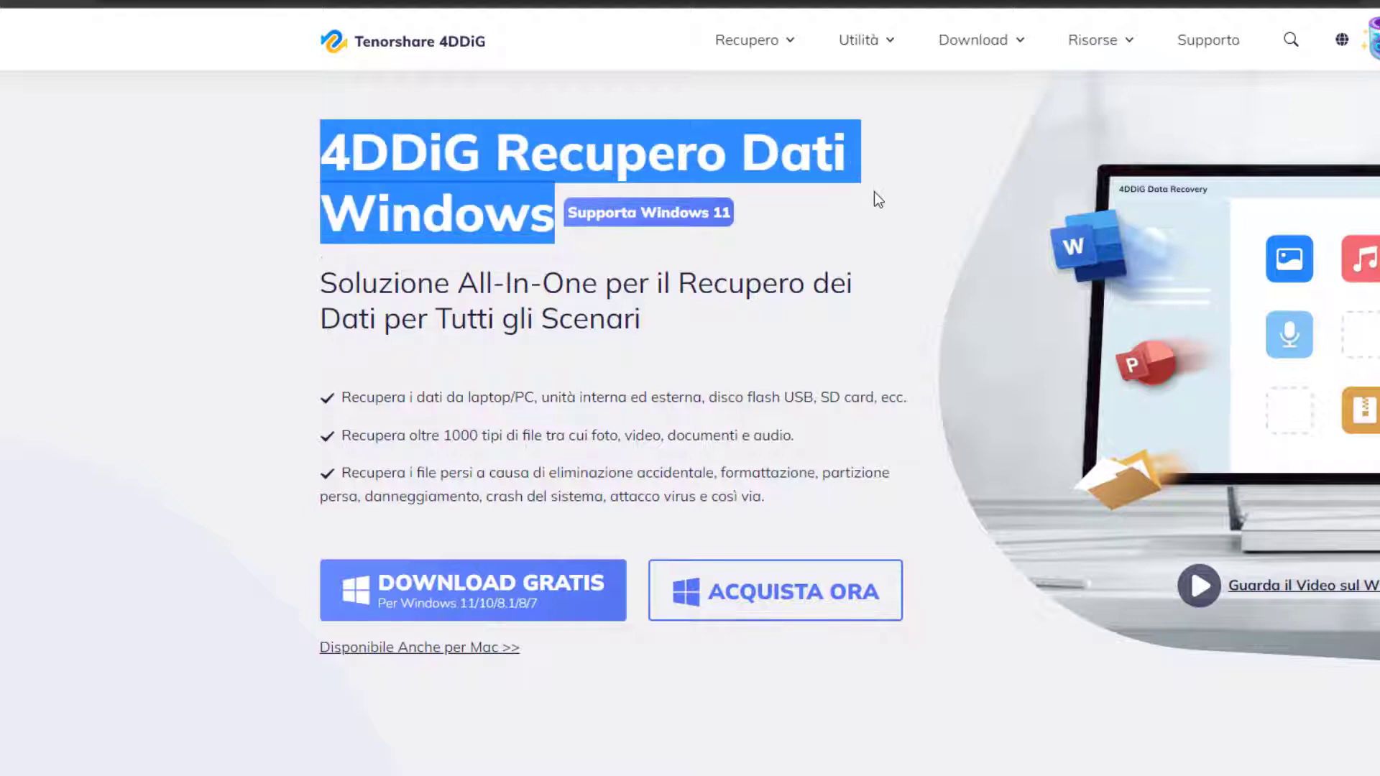
pyautogui.click(848, 219)
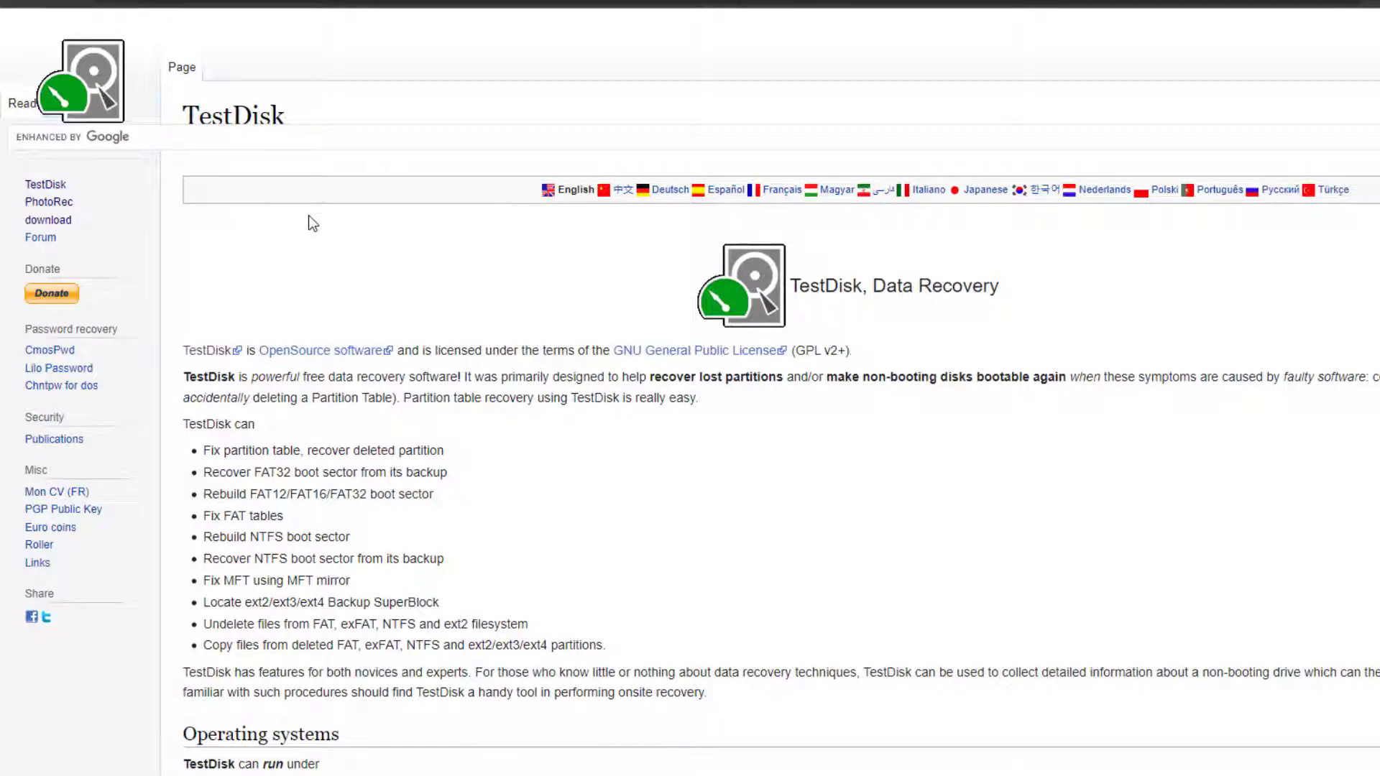
# Download the Windows 64-bit build of TestDisk & PhotoRec 7.2-WIP from the TestDisk download page.
pyautogui.click(48, 224)
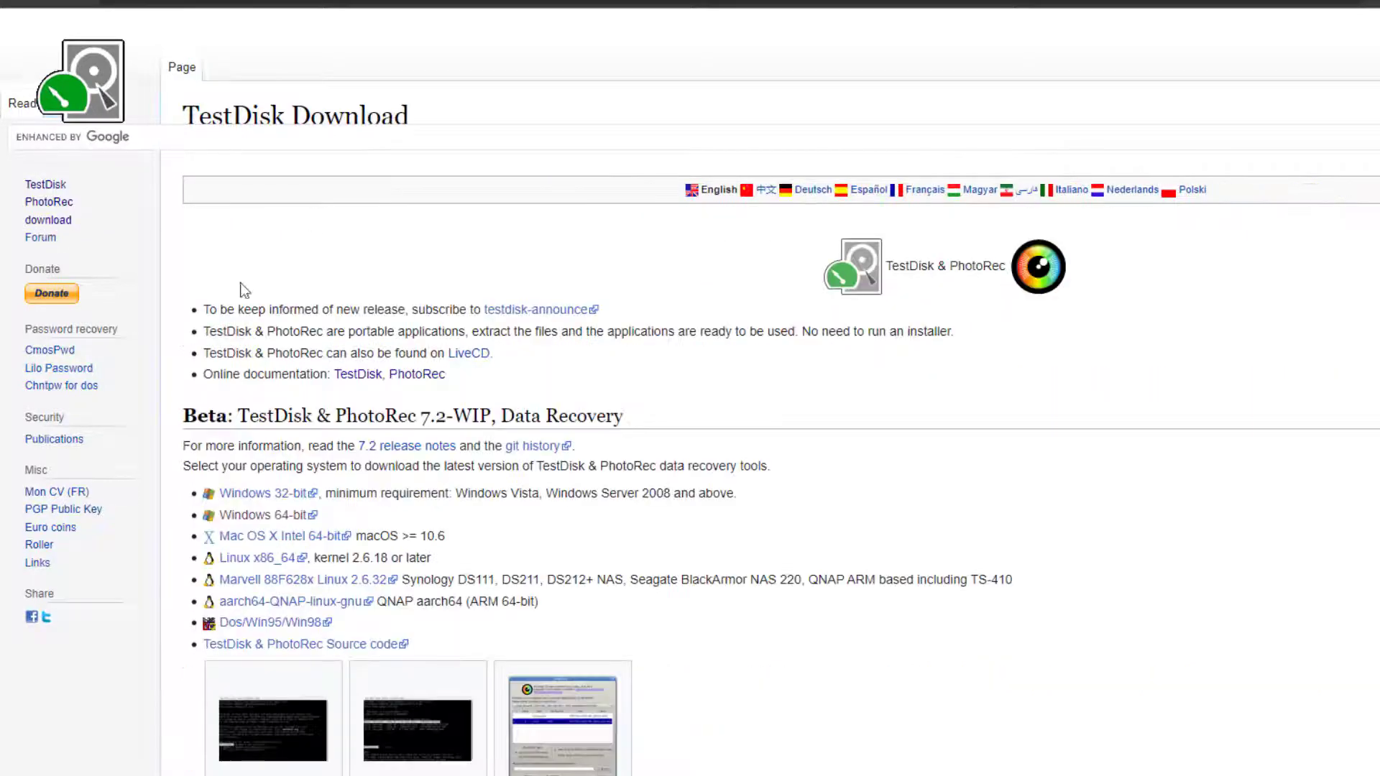
pyautogui.scroll(-4, 244, 290)
pyautogui.scroll(2, 287, 304)
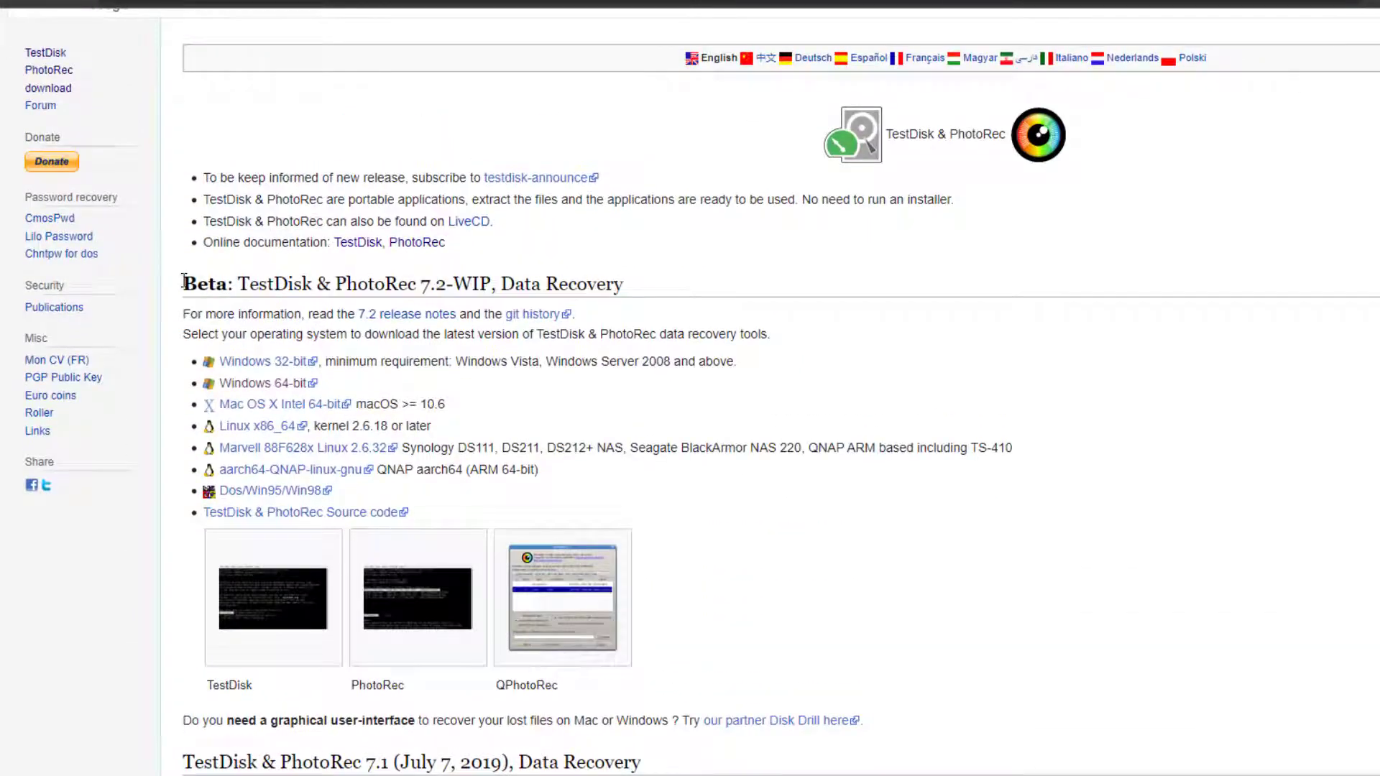
pyautogui.moveTo(184, 282); pyautogui.dragTo(624, 288)
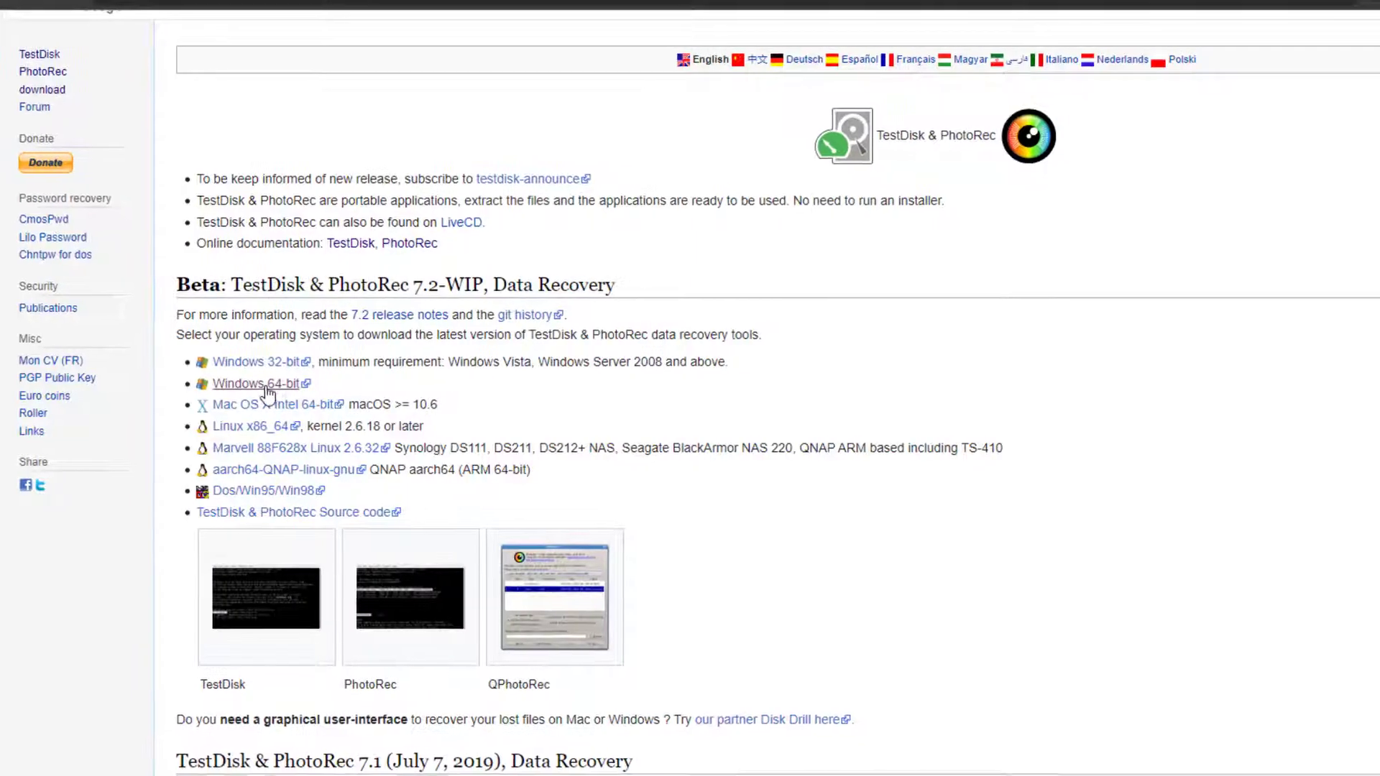
pyautogui.click(271, 384)
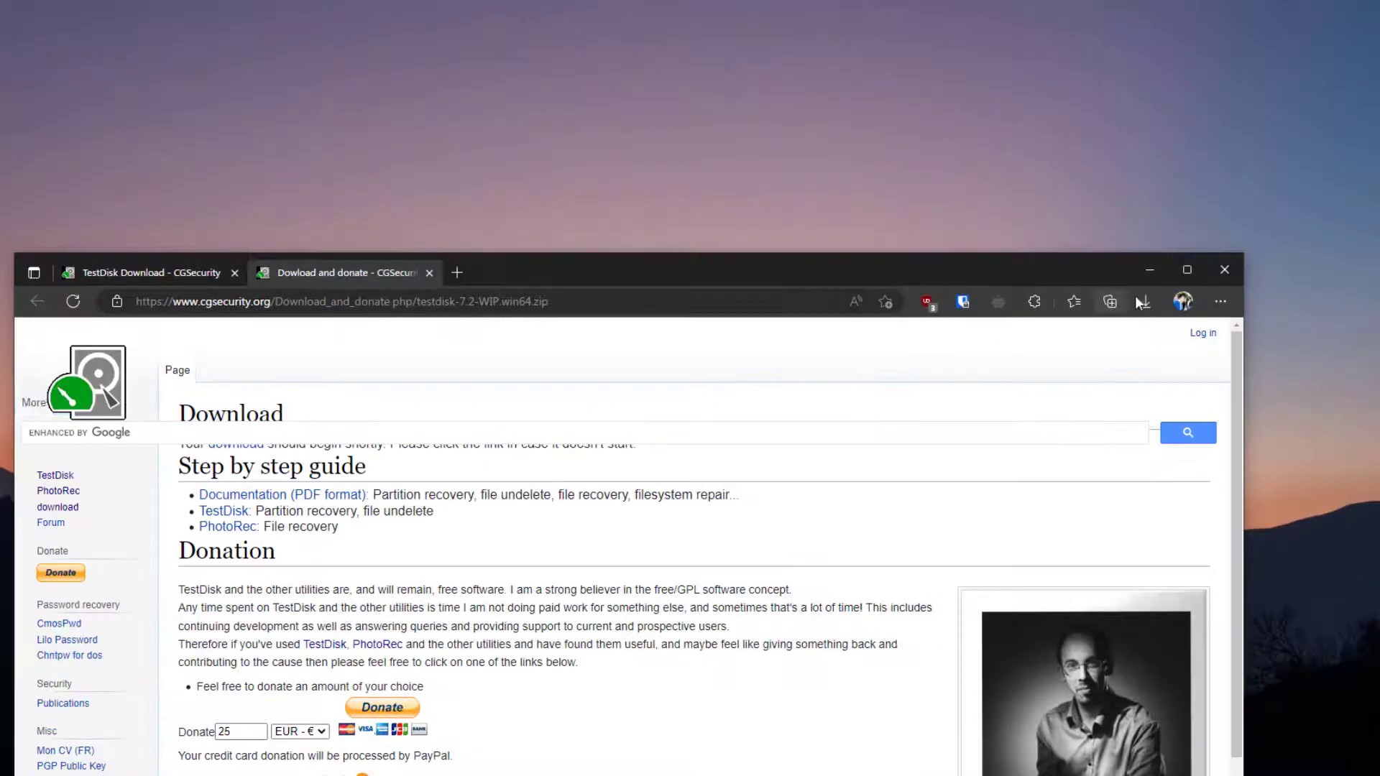
# Place the downloaded testdisk-7.2-WIP.win64 (1).zip on the desktop and extract it into a folder of the same name.
pyautogui.click(1301, 41)
pyautogui.moveTo(946, 368); pyautogui.dragTo(650, 178)
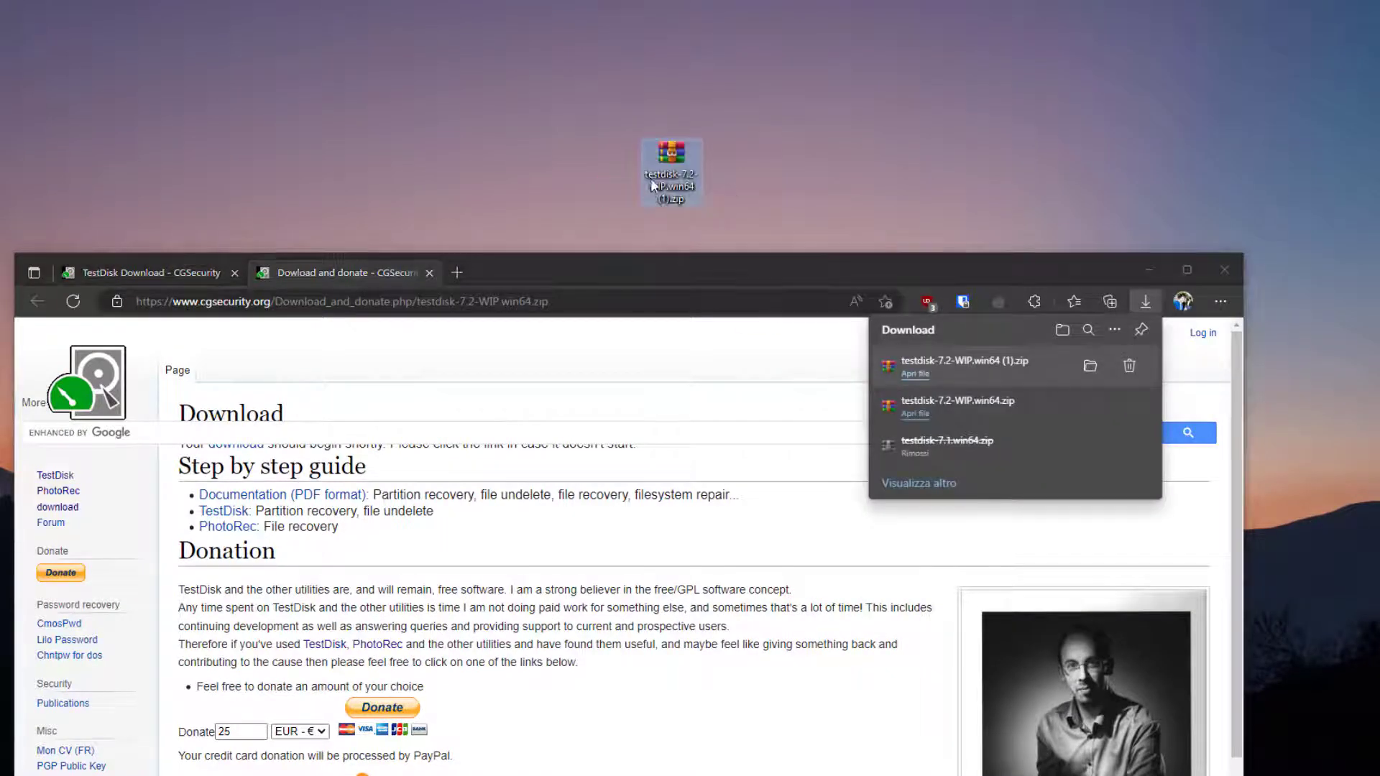
pyautogui.rightClick(654, 177)
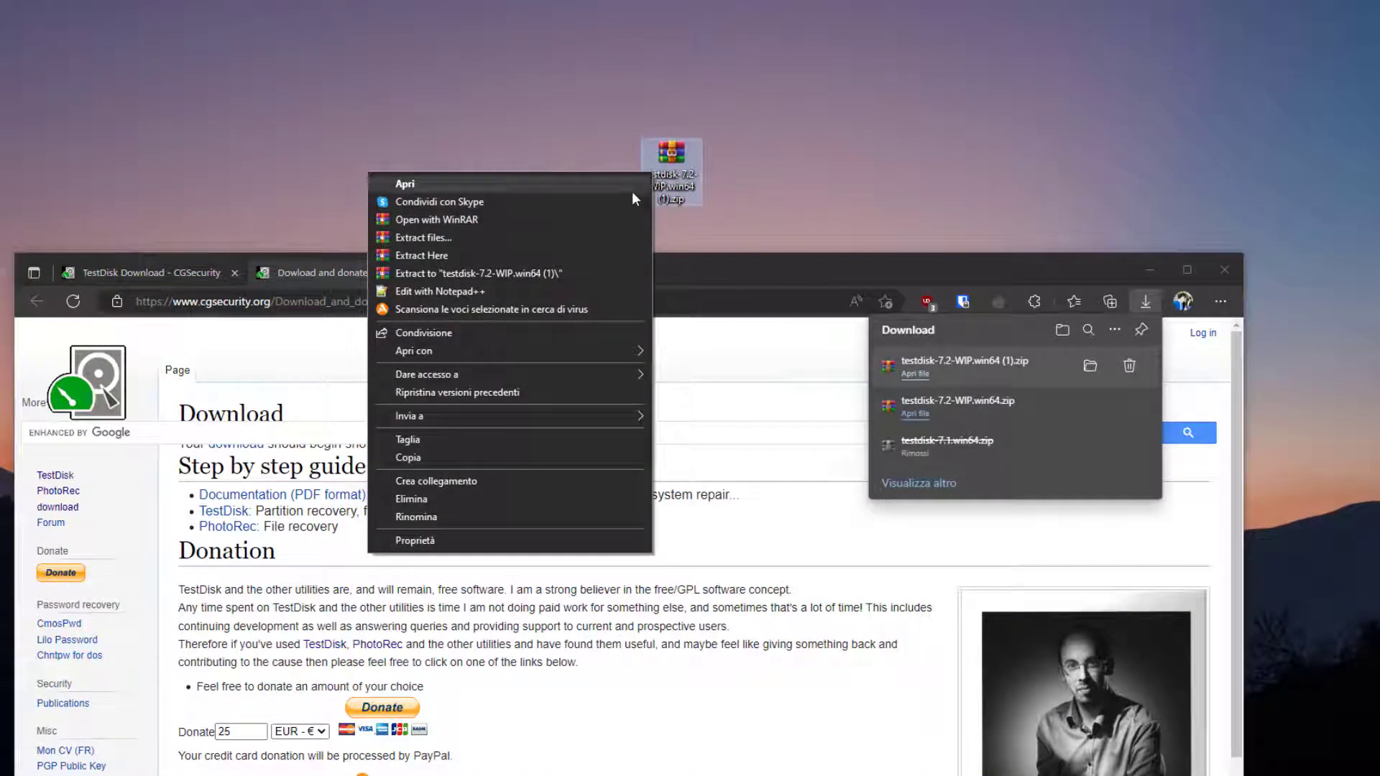
pyautogui.click(552, 274)
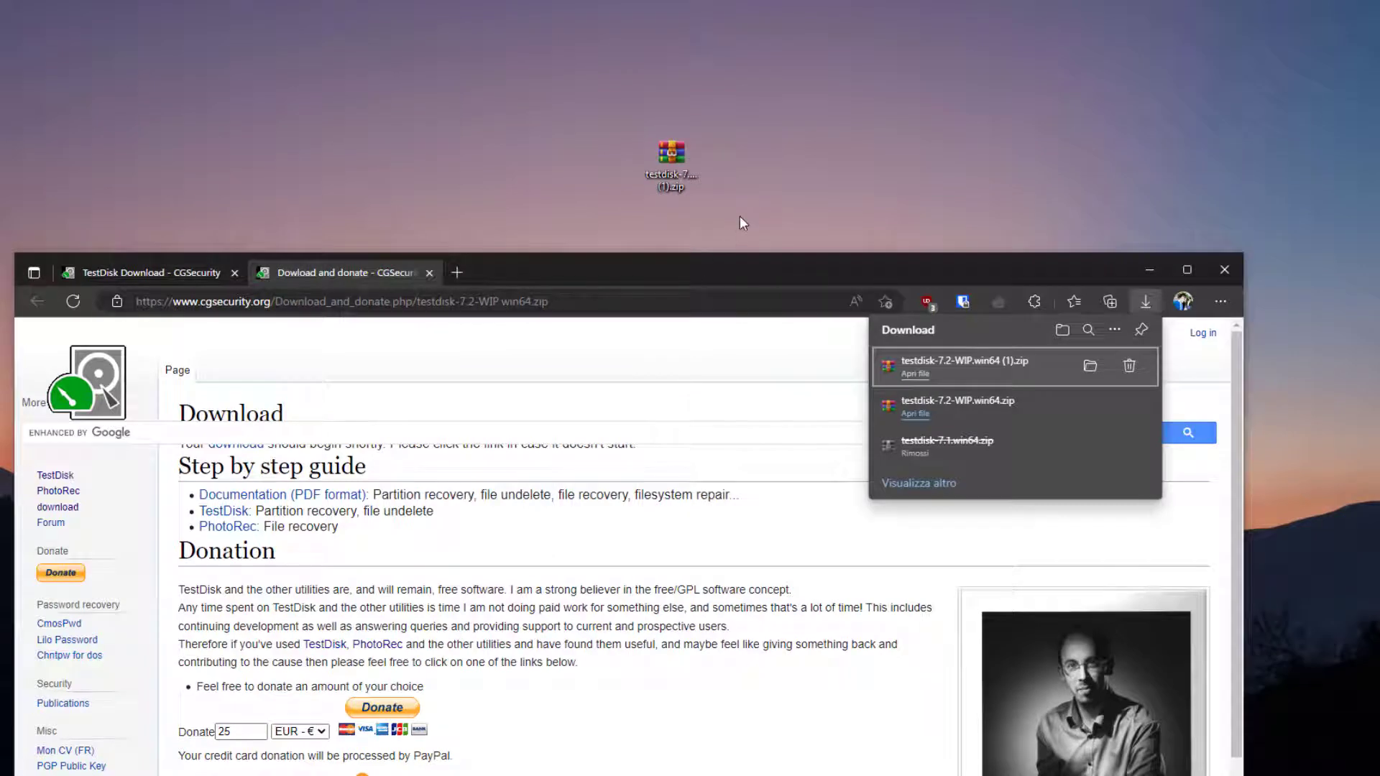
# Delete the zip archive from the desktop and move the extracted folder to the desktop's upper corner.
pyautogui.moveTo(739, 216); pyautogui.dragTo(618, 148)
pyautogui.press('Delete')
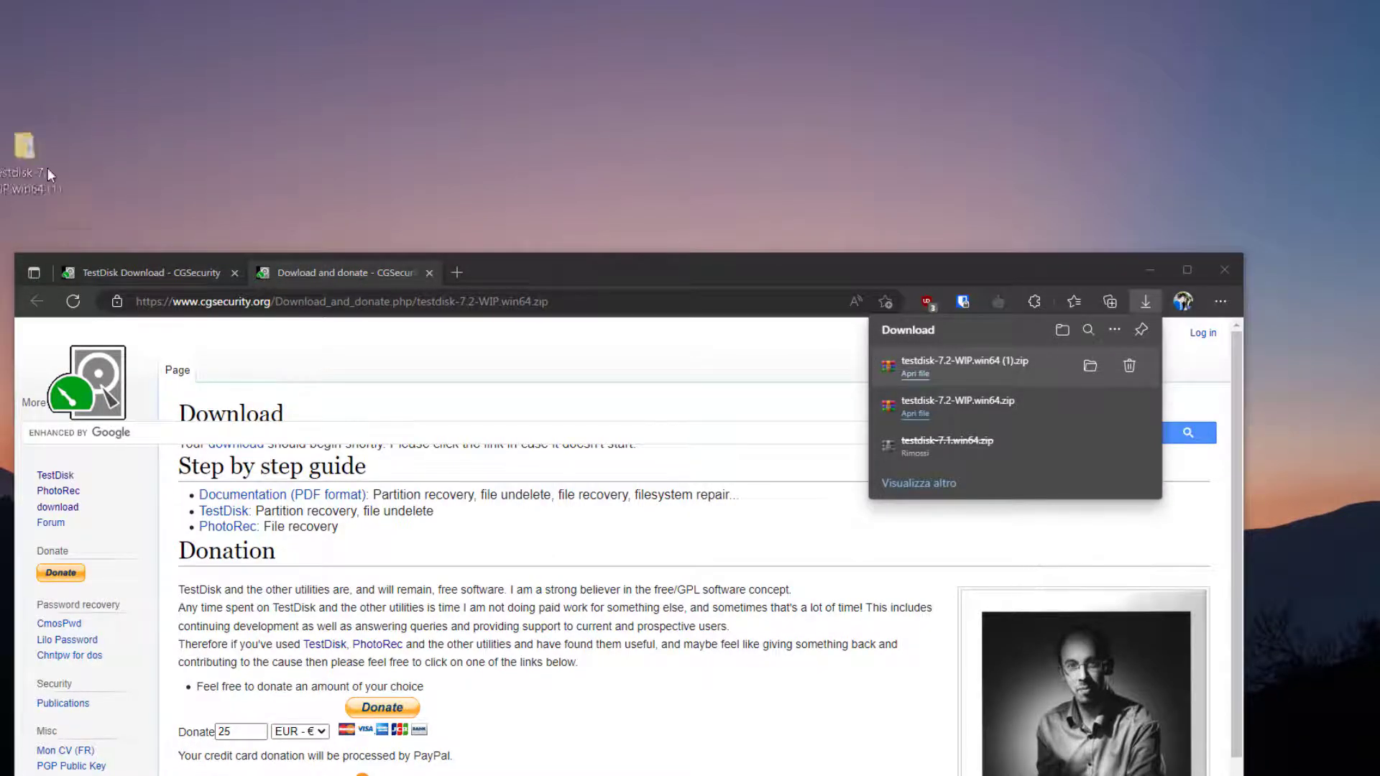
pyautogui.moveTo(48, 167); pyautogui.dragTo(12, 108)
pyautogui.click(35, 110)
pyautogui.moveTo(171, 102); pyautogui.dragTo(102, 52)
pyautogui.click(947, 233)
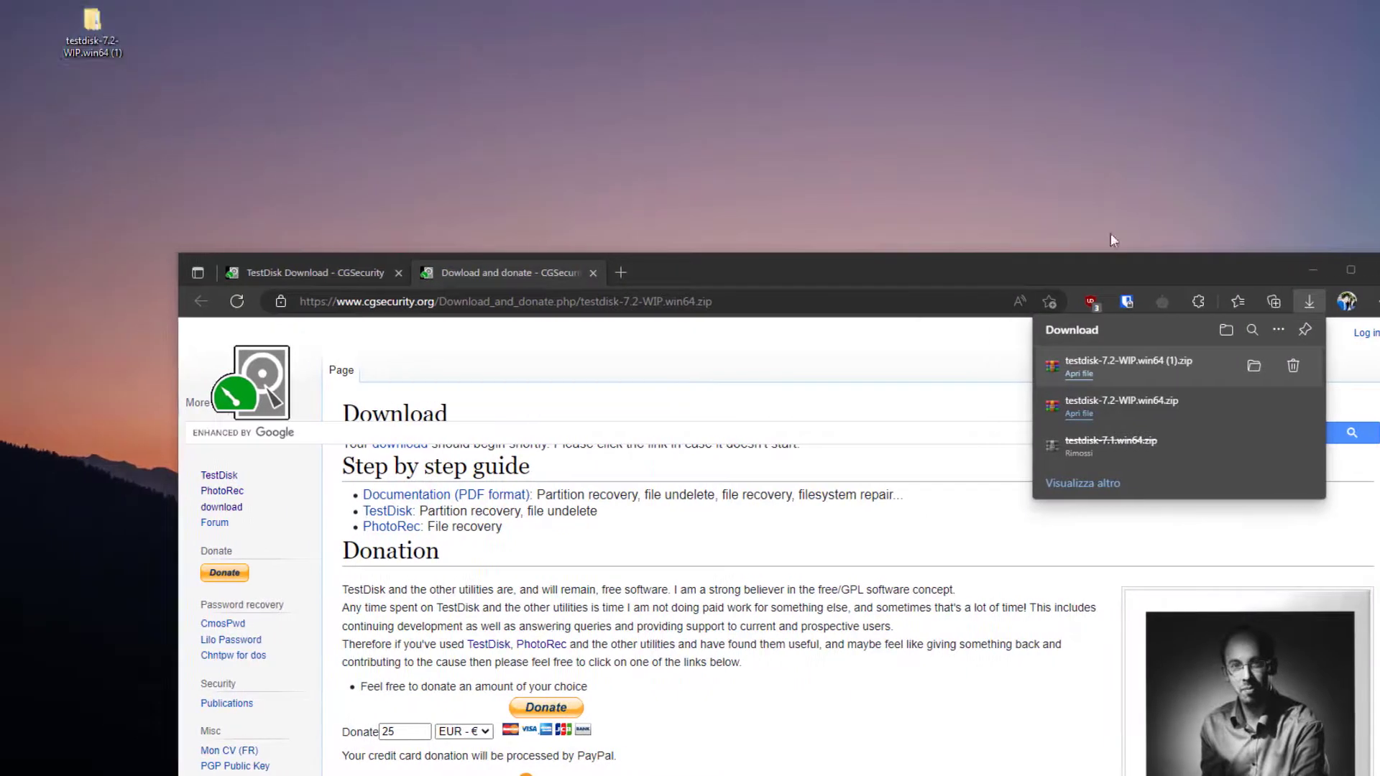
# Minimize the browser and open the testdisk-7.2-WIP folder inside the extracted folder on the desktop.
pyautogui.click(1308, 298)
pyautogui.click(1311, 269)
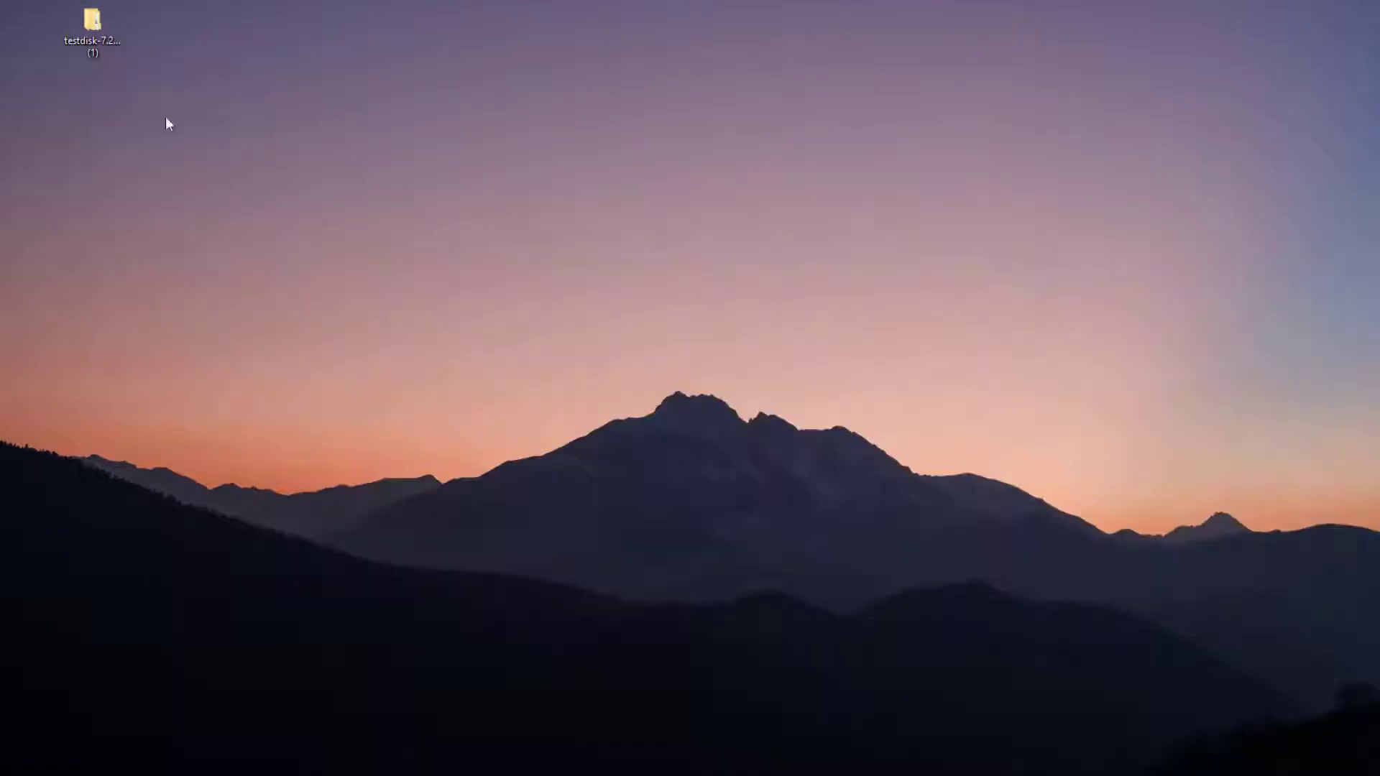
pyautogui.doubleClick(101, 29)
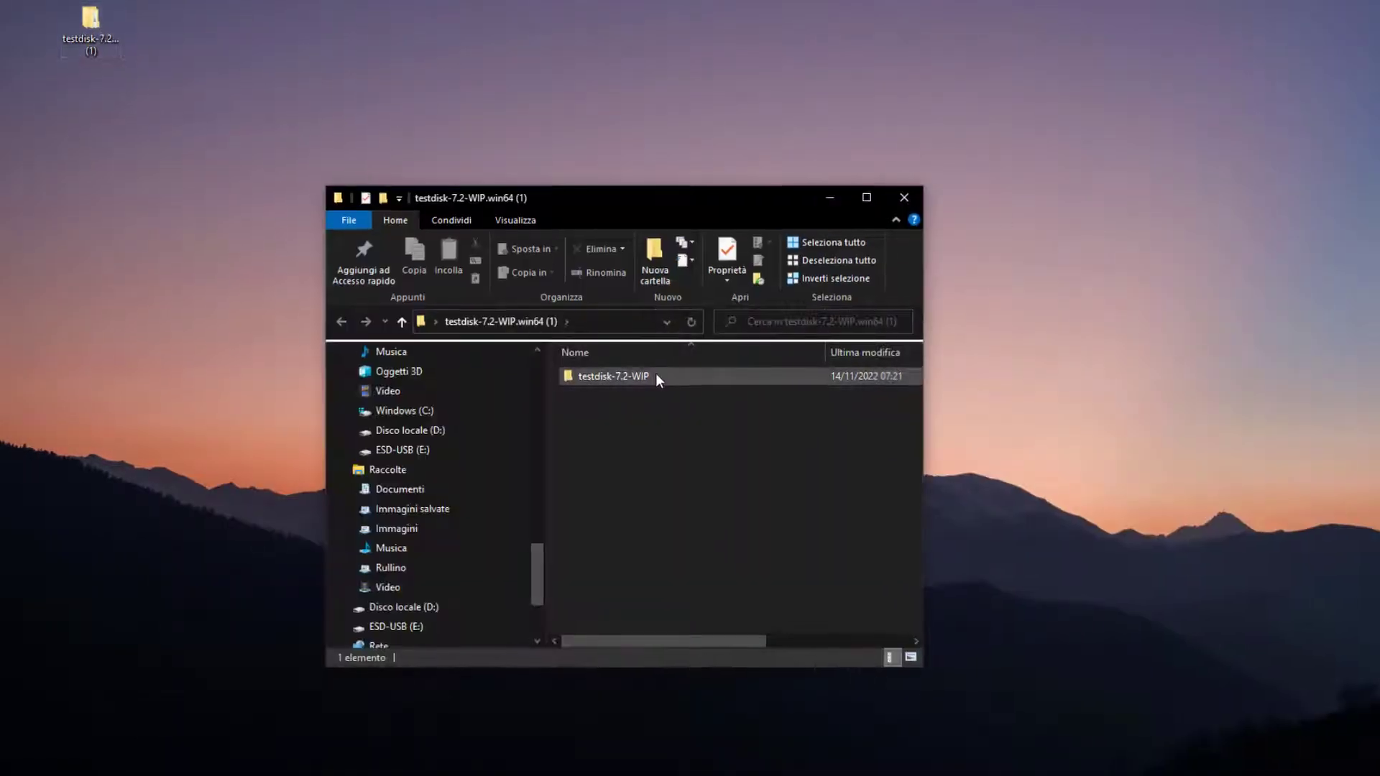
pyautogui.doubleClick(653, 379)
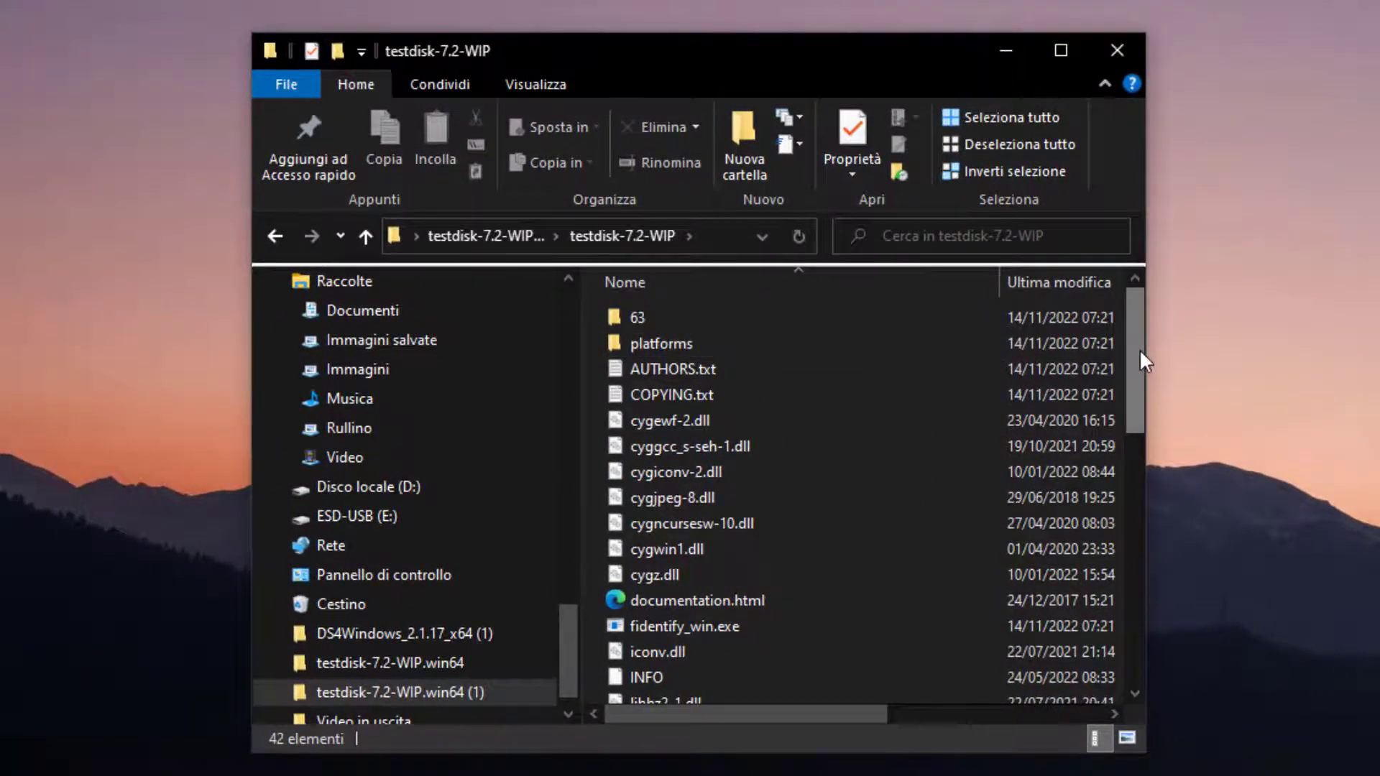
# Run qphotorec_win.exe from the testdisk-7.2-WIP folder as administrator.
pyautogui.moveTo(1052, 366); pyautogui.dragTo(1051, 454)
pyautogui.moveTo(1140, 453); pyautogui.dragTo(1146, 616)
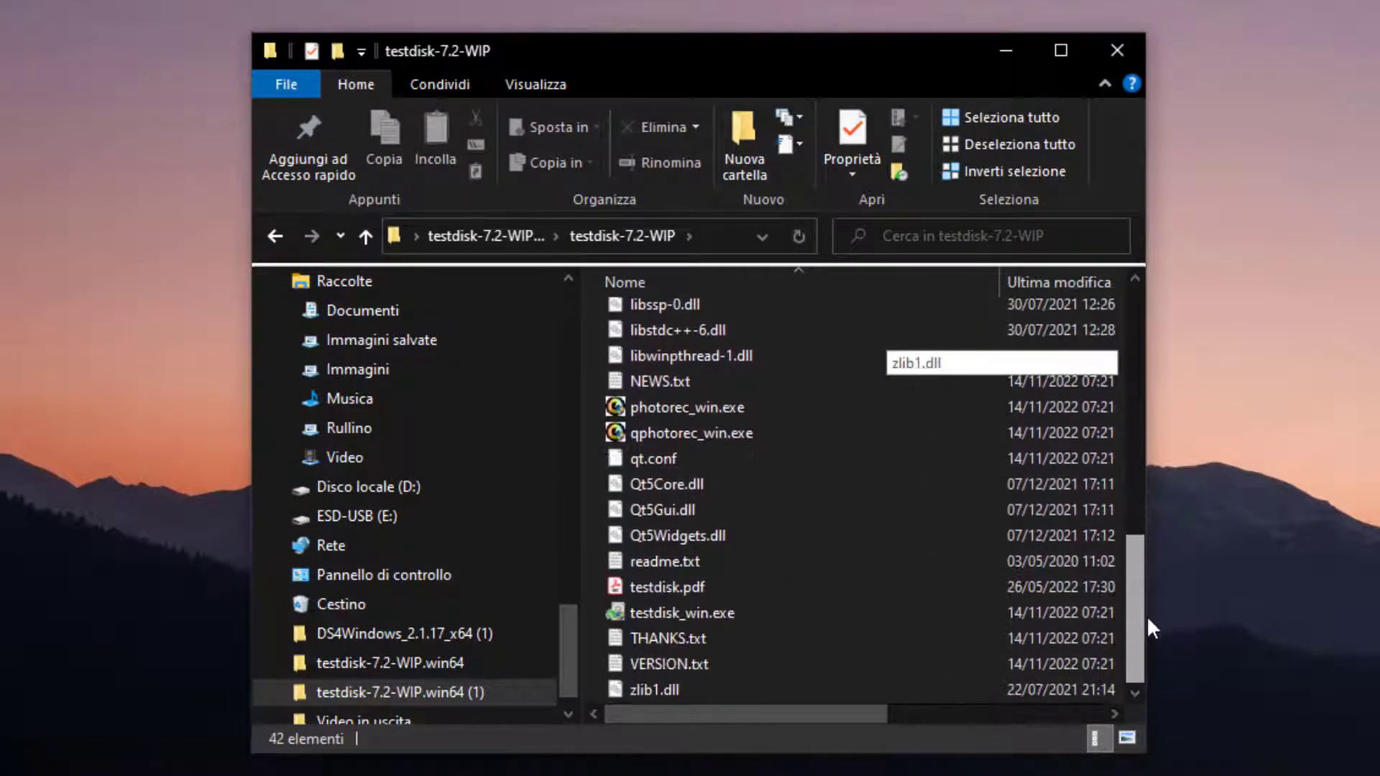
pyautogui.click(698, 435)
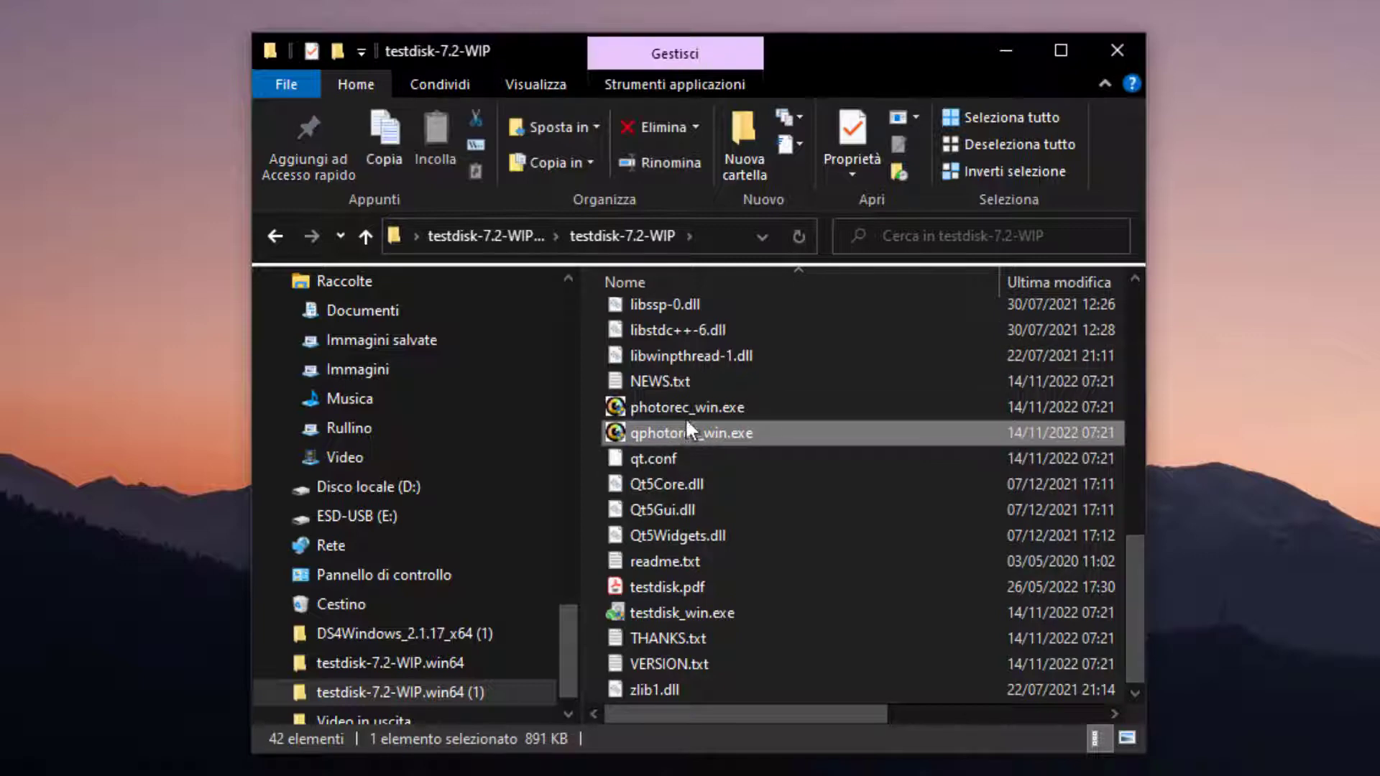
pyautogui.click(679, 416)
pyautogui.click(662, 433)
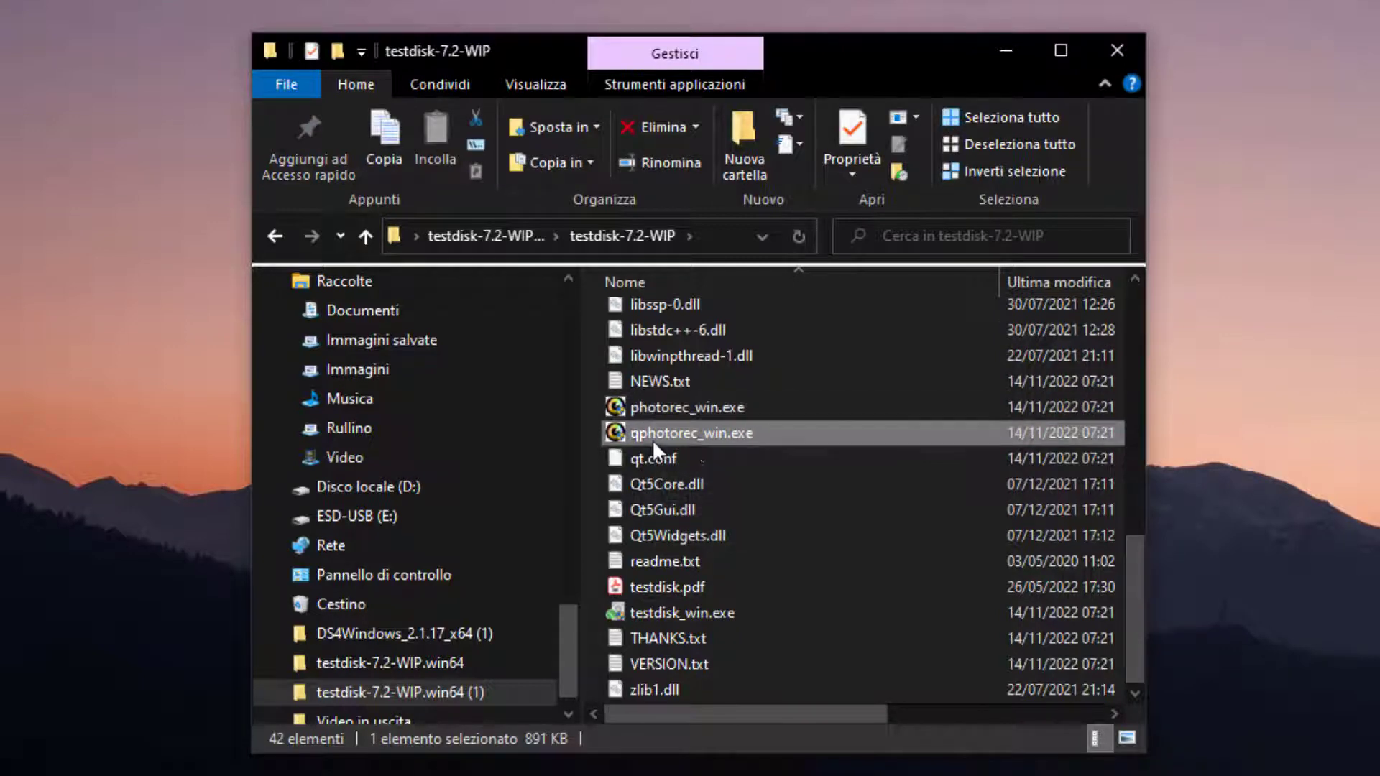
pyautogui.rightClick(713, 437)
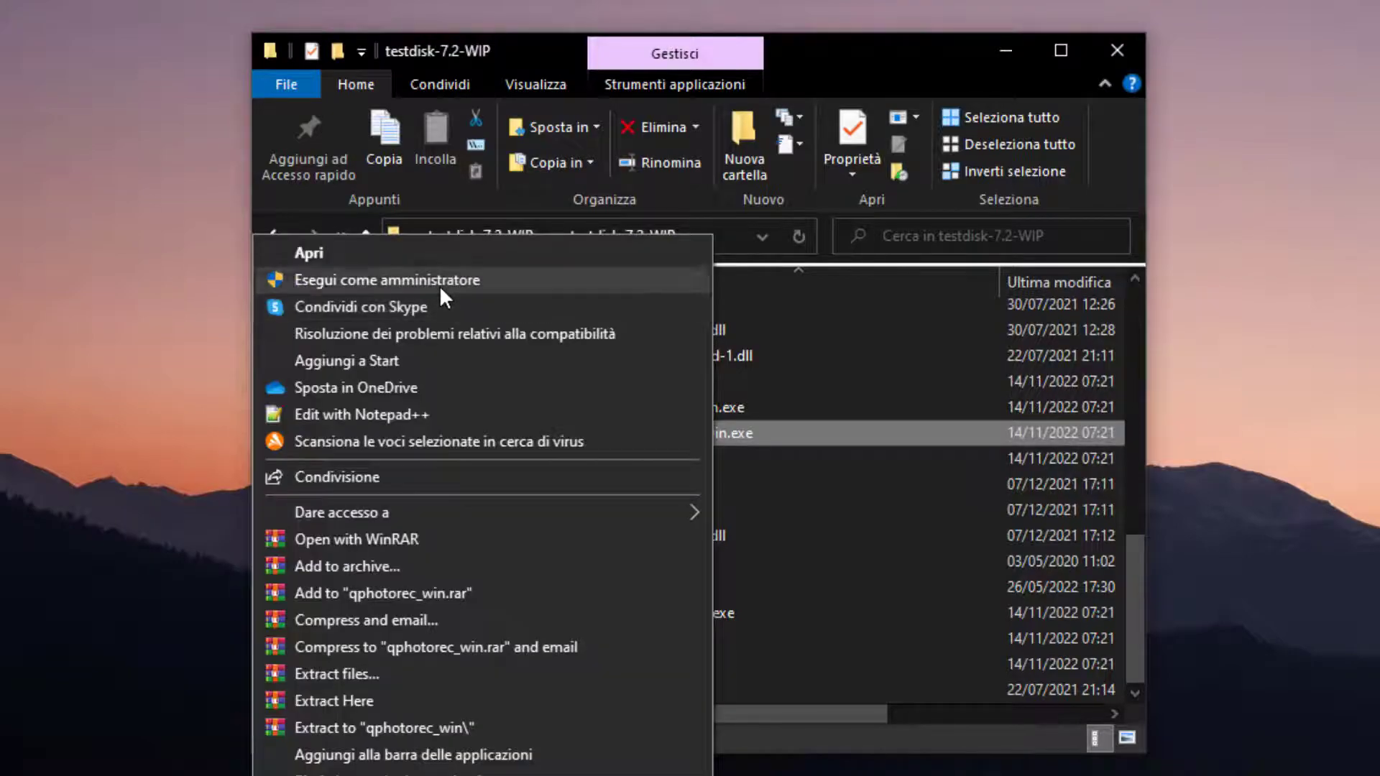
pyautogui.click(438, 280)
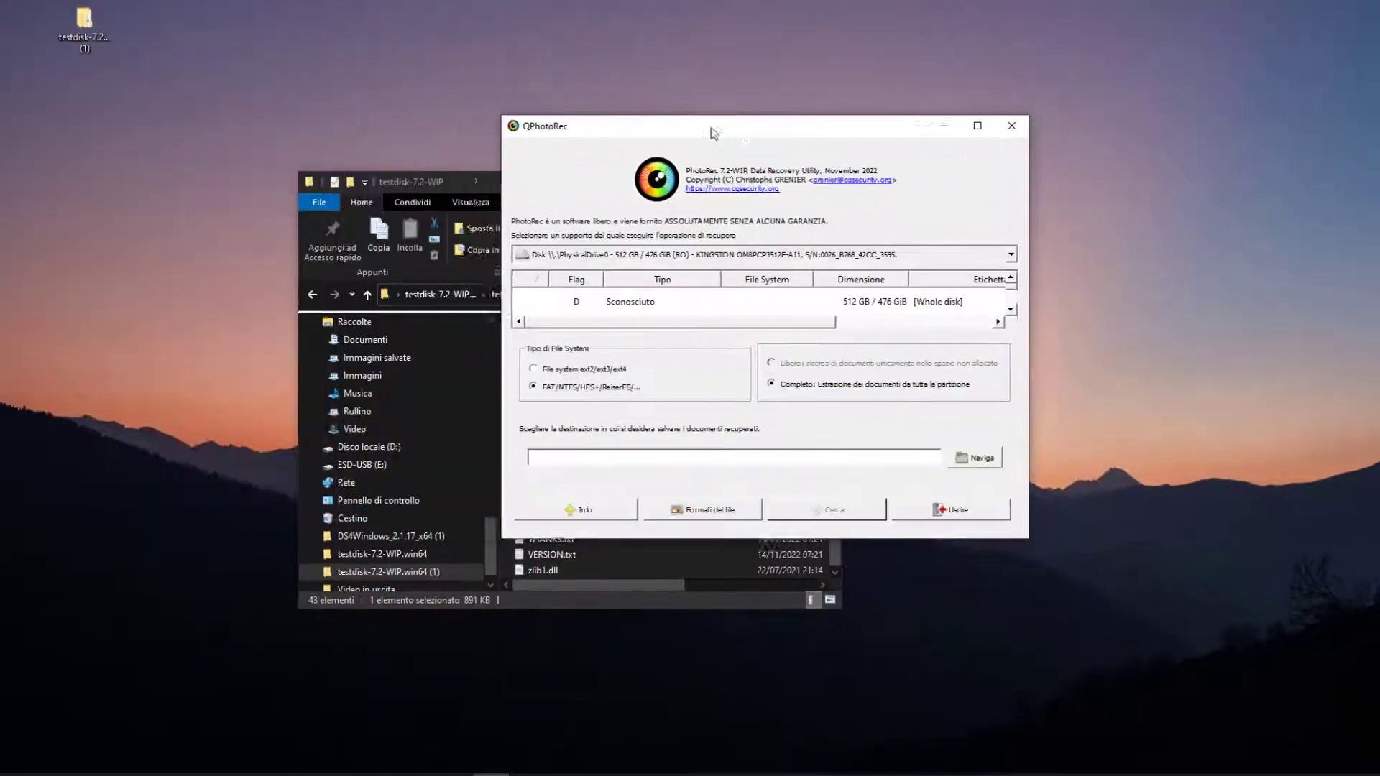
# Maximize QPhotoRec, select the FAT32 ESD-USB partition of the 8053 MB PhysicalDrive2, and choose extraction from the whole partition.
pyautogui.doubleClick(585, 135)
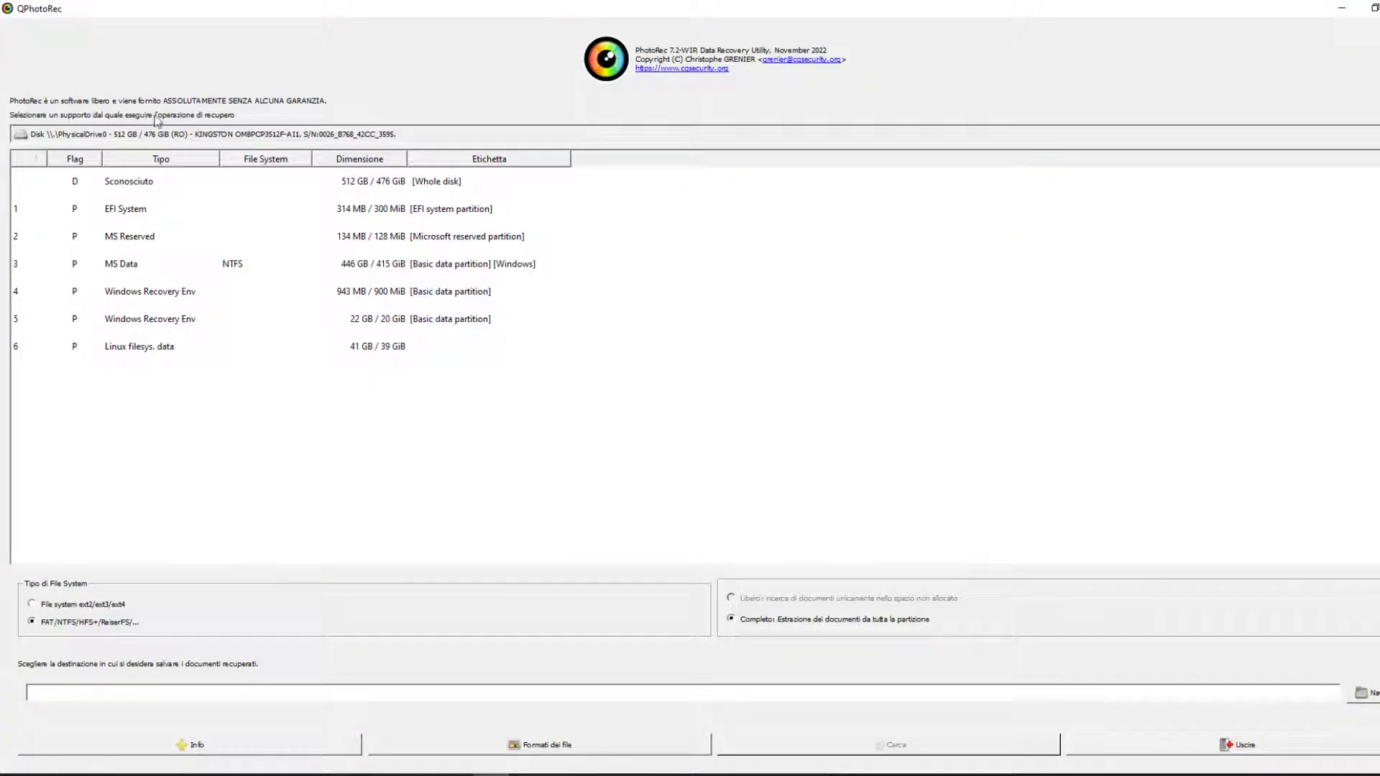
pyautogui.click(95, 135)
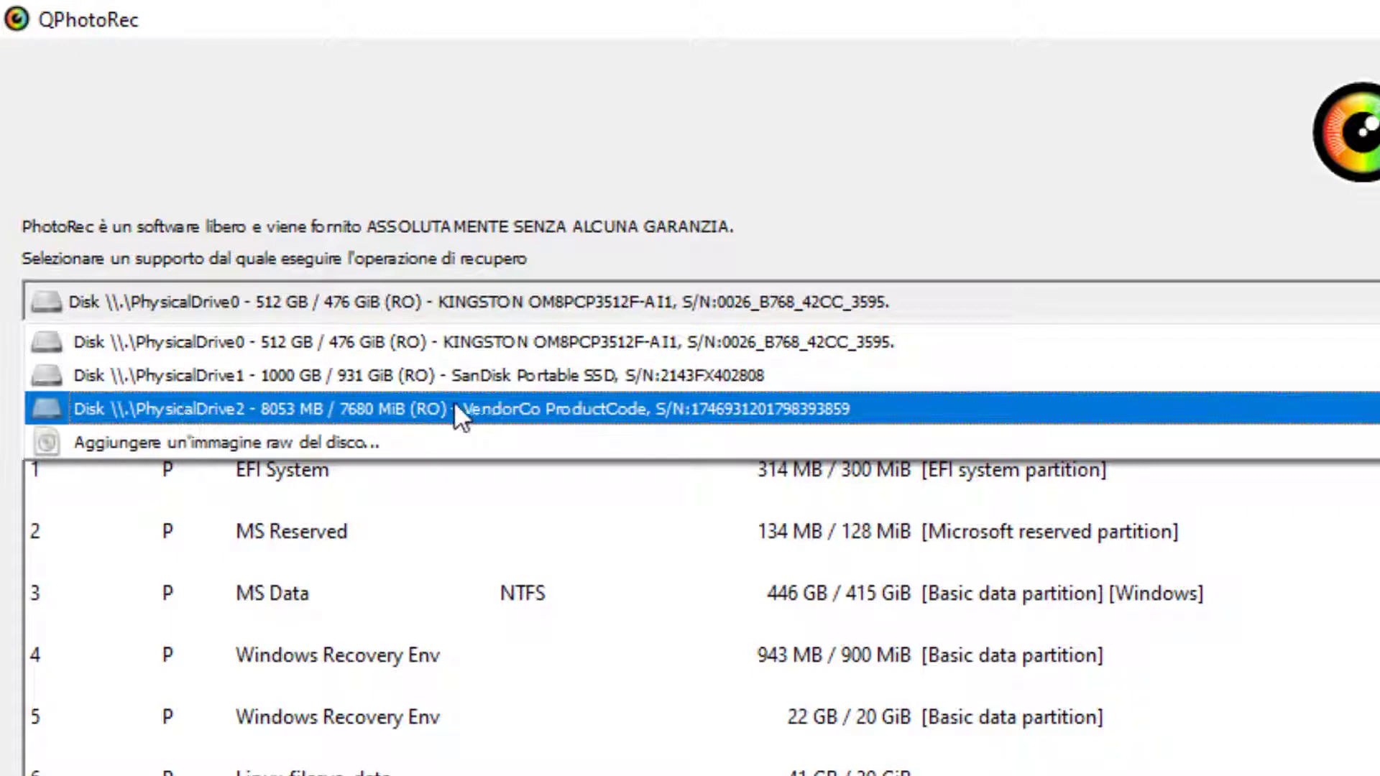
pyautogui.click(355, 412)
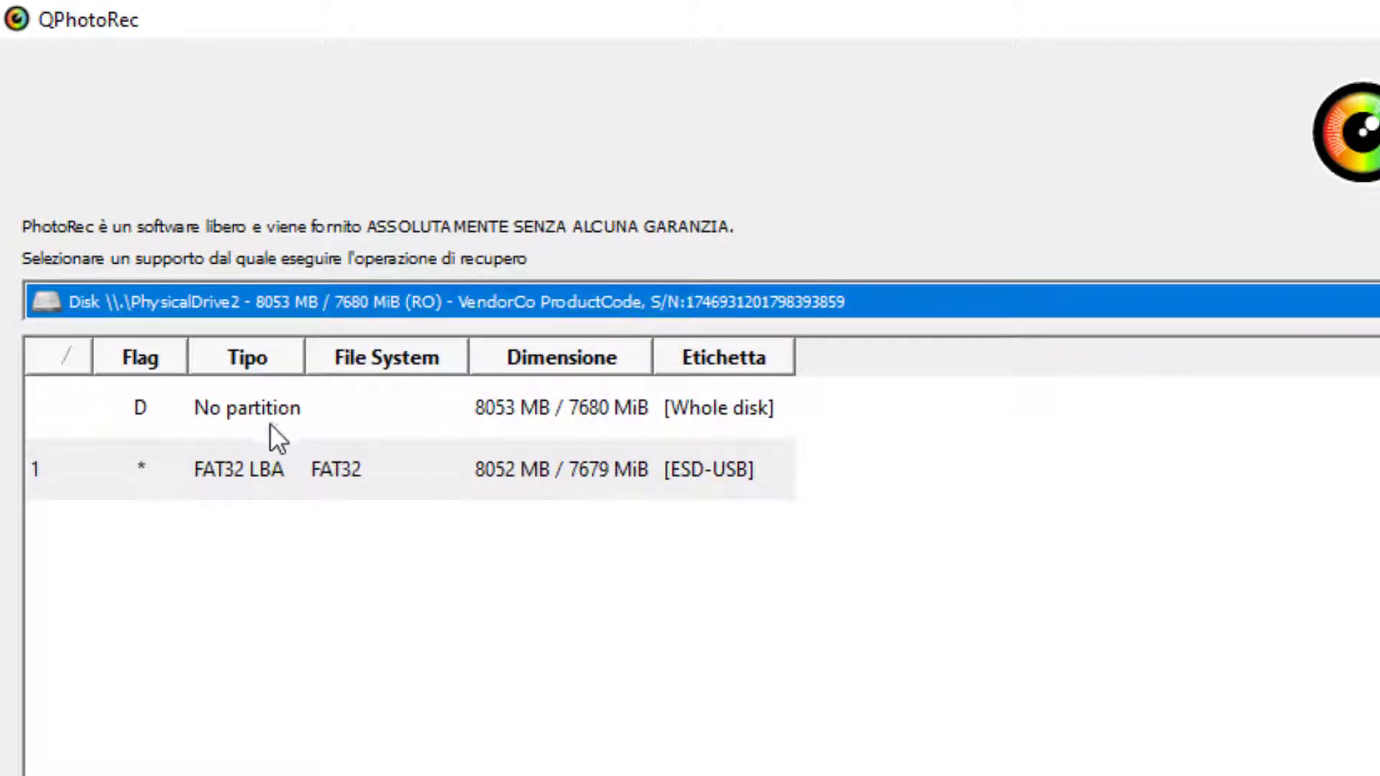
pyautogui.click(269, 447)
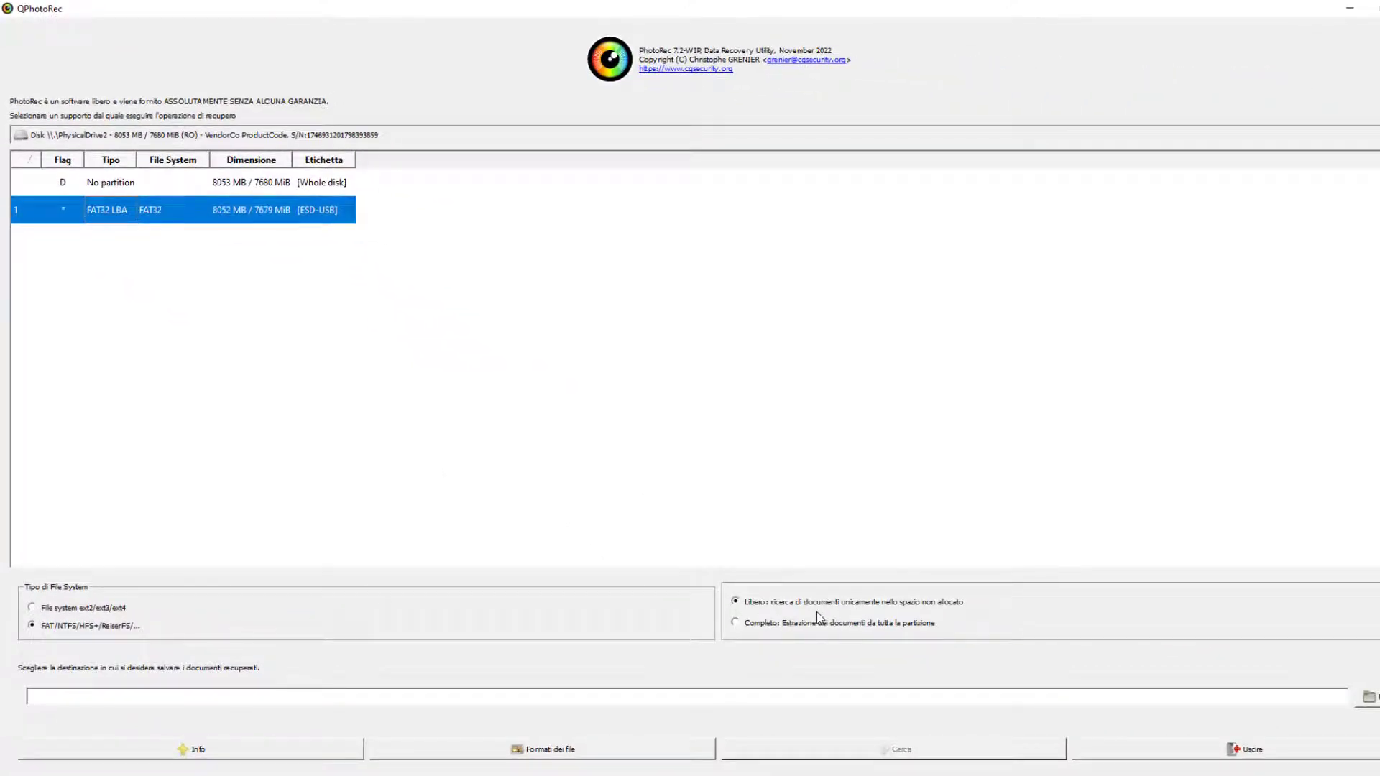
pyautogui.click(800, 628)
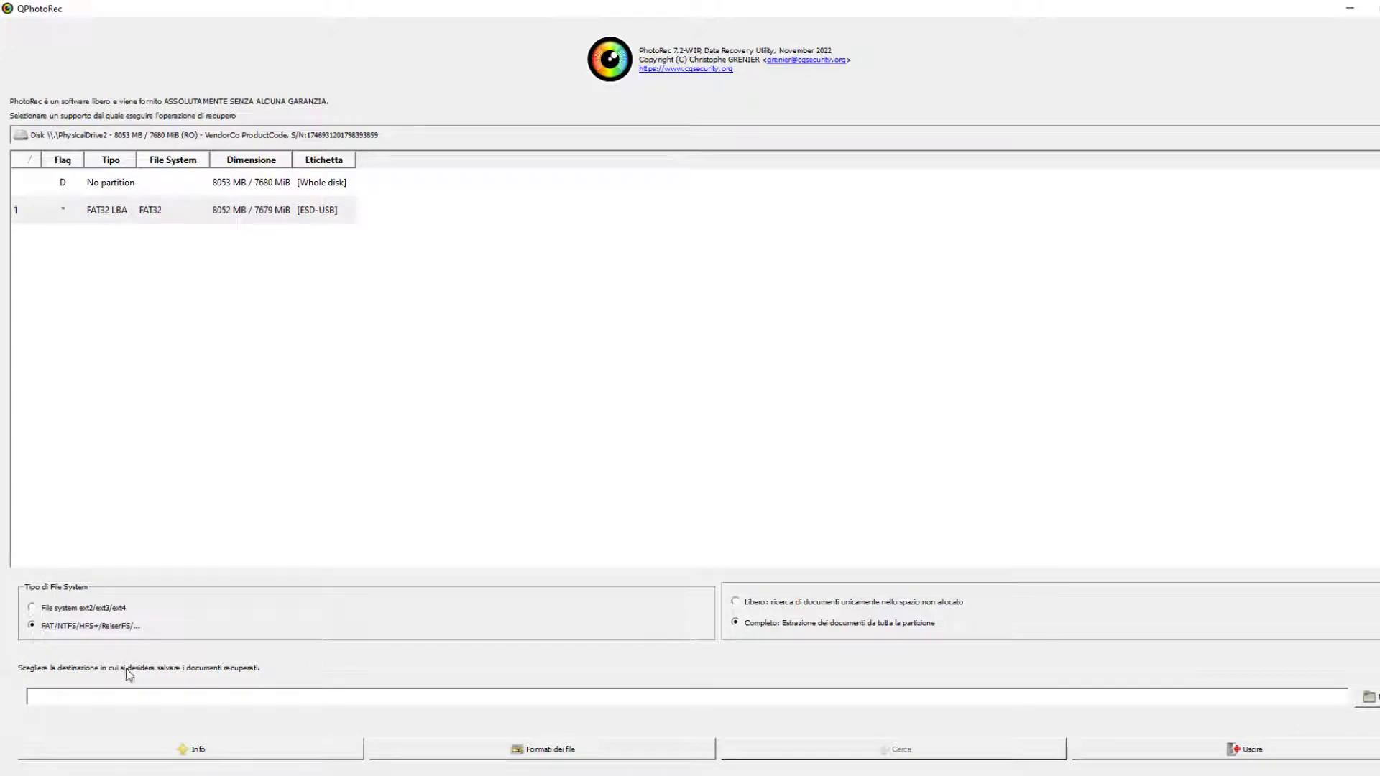
# Clear all file formats to recover and enable only pdf (Portable Document Format, Adobe).
pyautogui.click(552, 750)
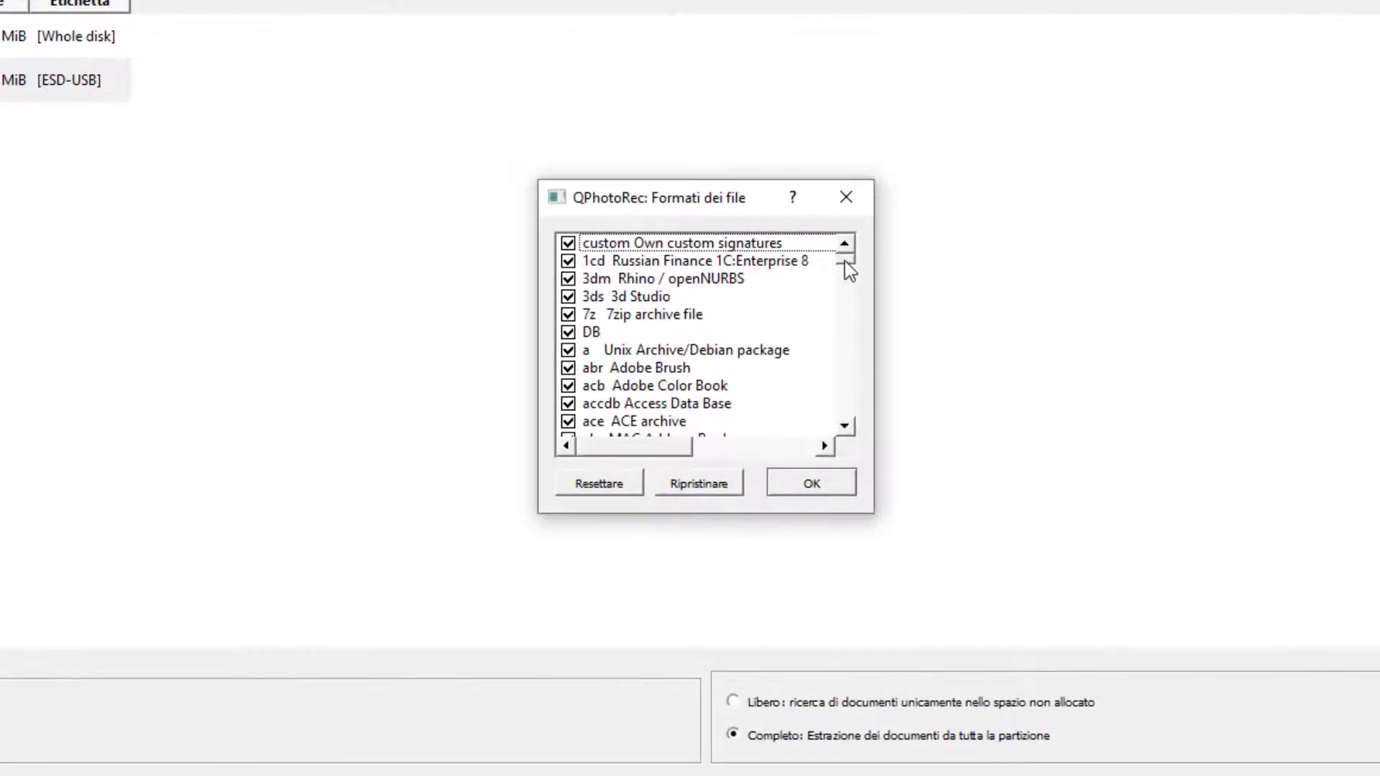
pyautogui.click(607, 485)
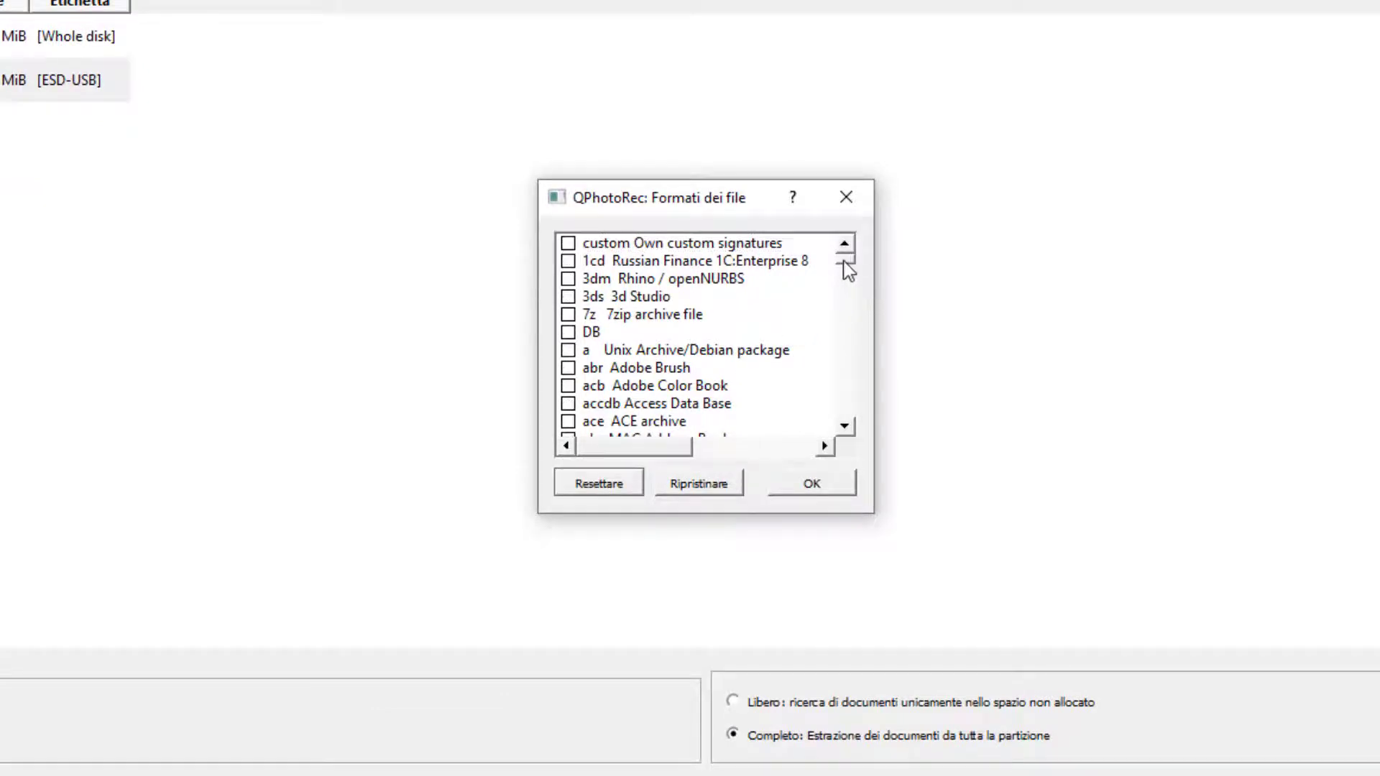
pyautogui.moveTo(848, 270); pyautogui.dragTo(848, 378)
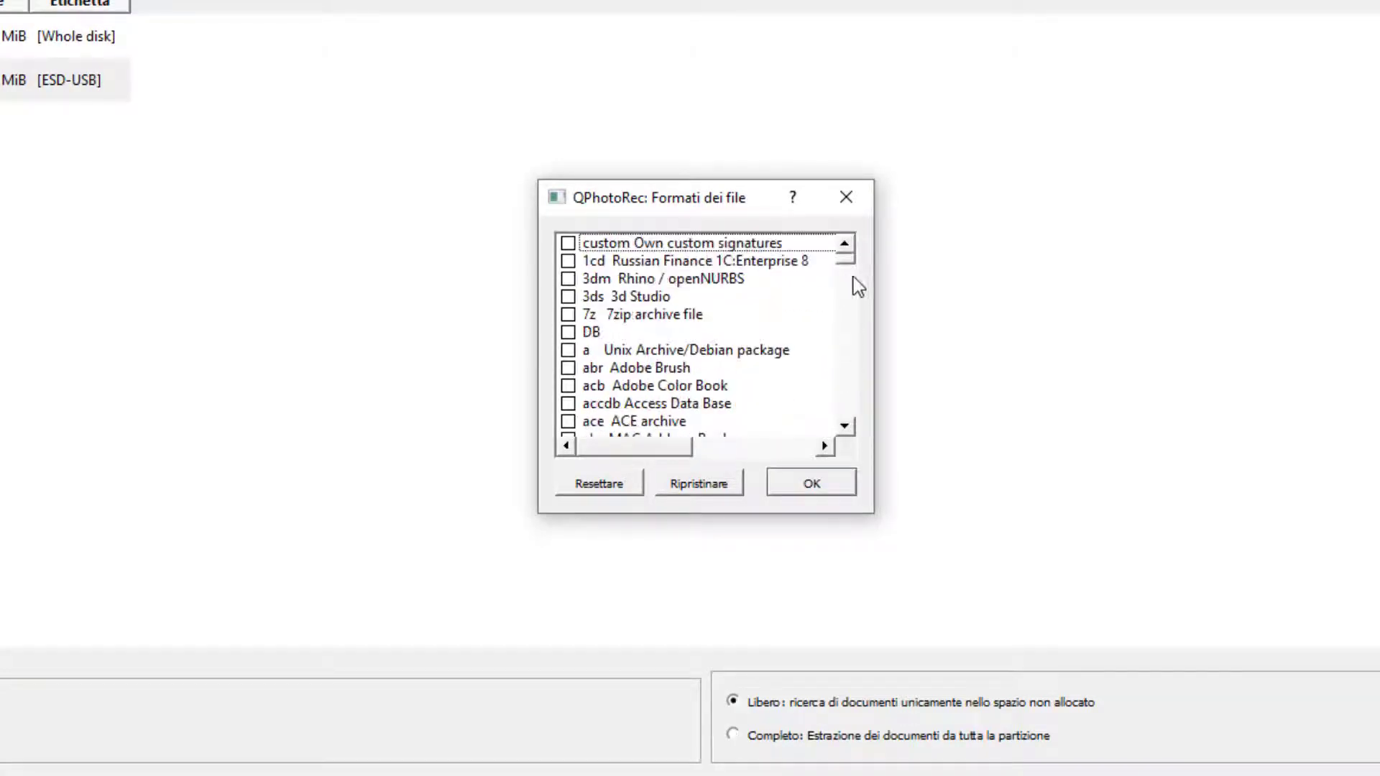
pyautogui.moveTo(843, 260); pyautogui.dragTo(839, 357)
pyautogui.click(765, 387)
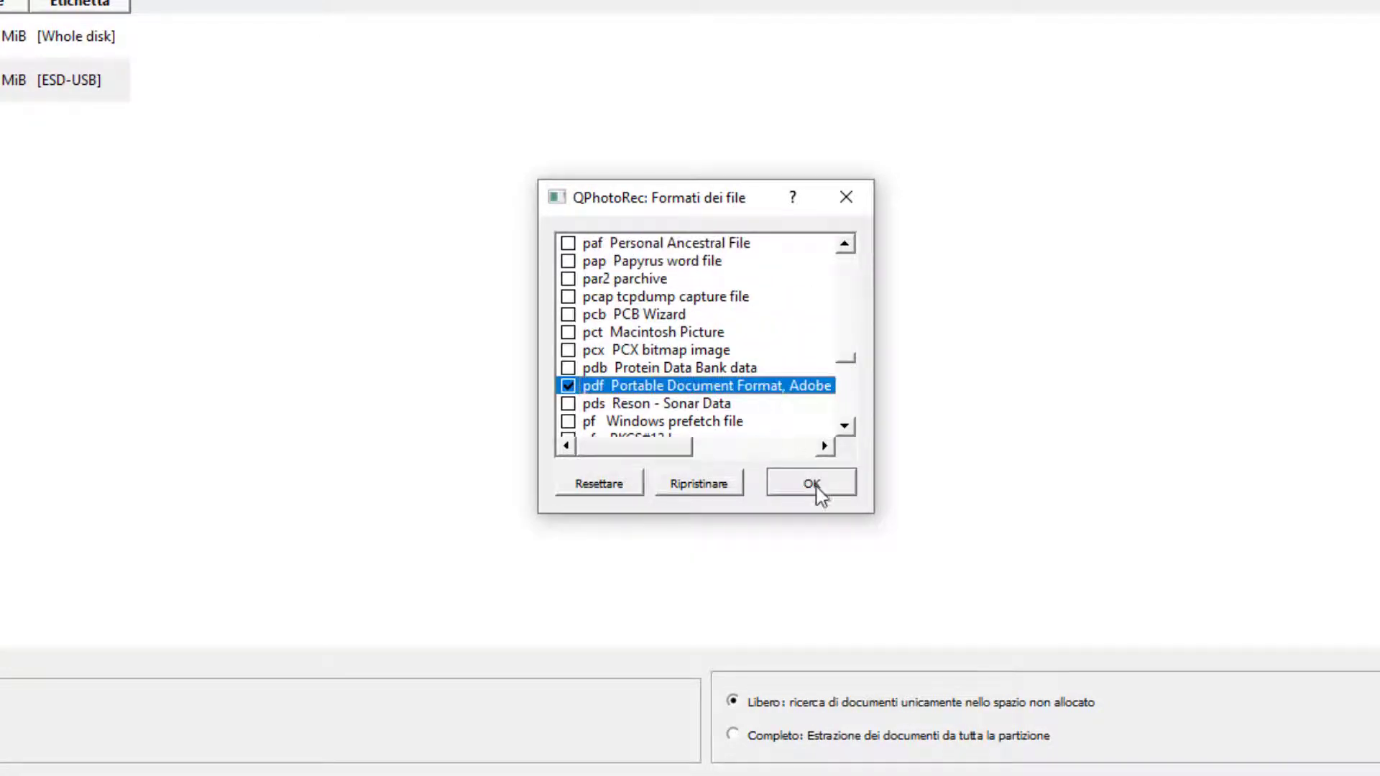
pyautogui.click(820, 496)
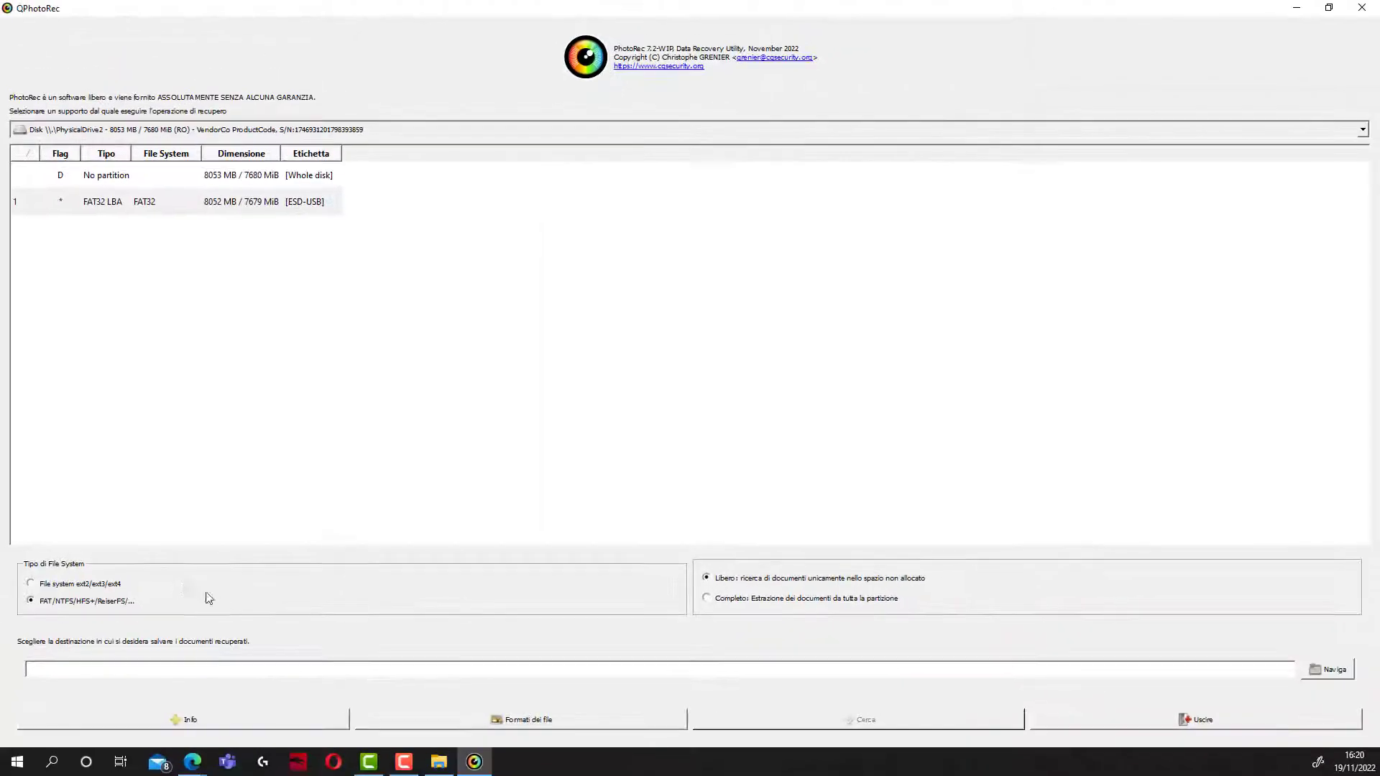
# Choose the FAT/NTFS/HFS+/ReiserFS file system type and restore the QPhotoRec window to its smaller size.
pyautogui.click(84, 600)
pyautogui.click(1329, 7)
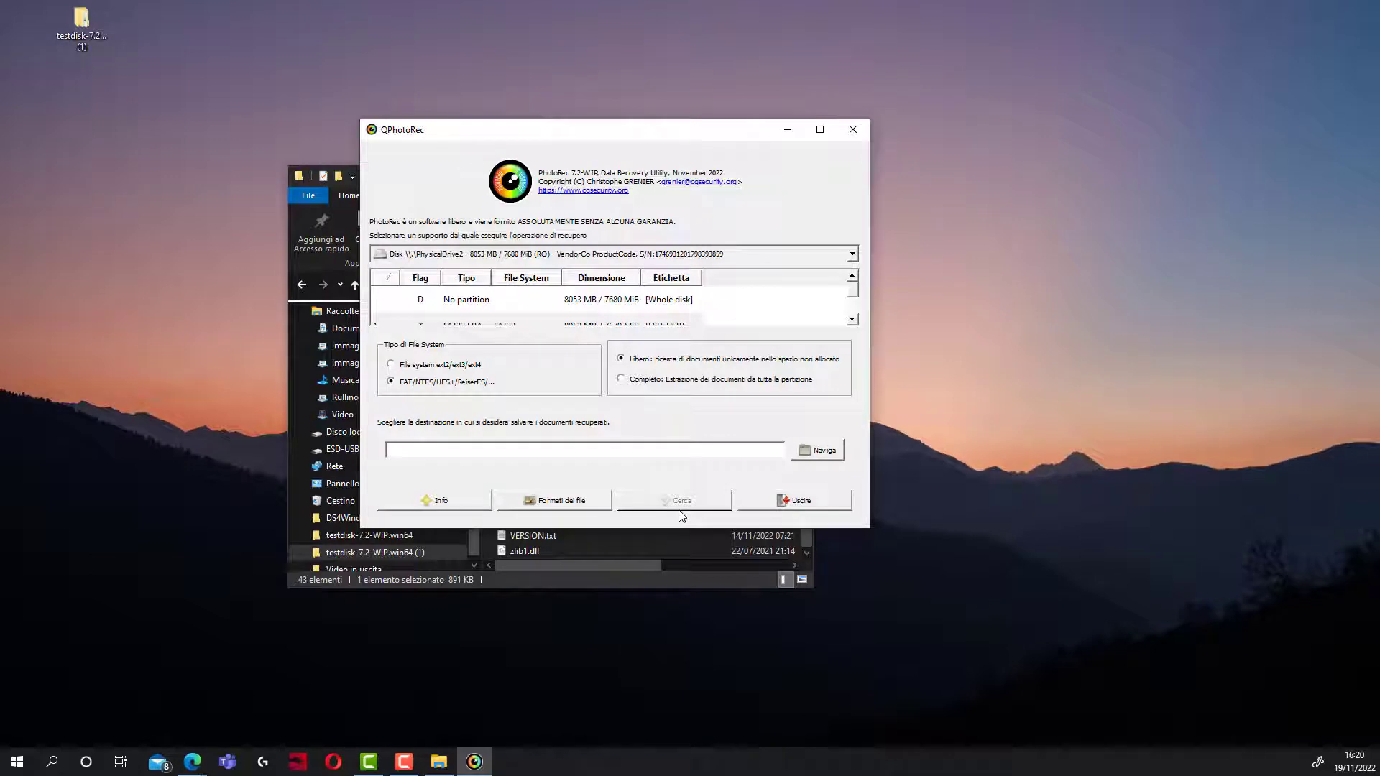
# Select the FAT32 ESD-USB partition and create a desktop folder named recuperati, placed beside the testdisk folder.
pyautogui.click(524, 324)
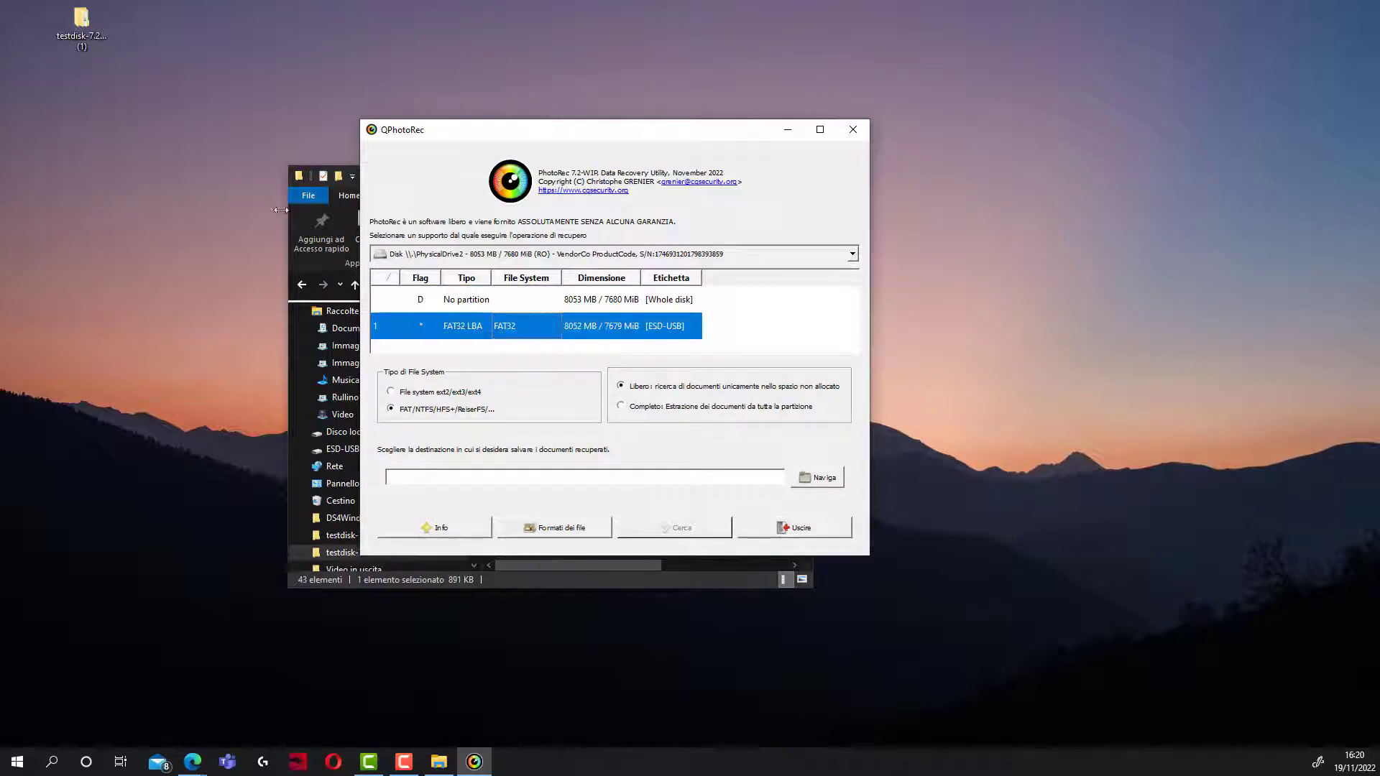
pyautogui.rightClick(218, 192)
pyautogui.moveTo(123, 329)
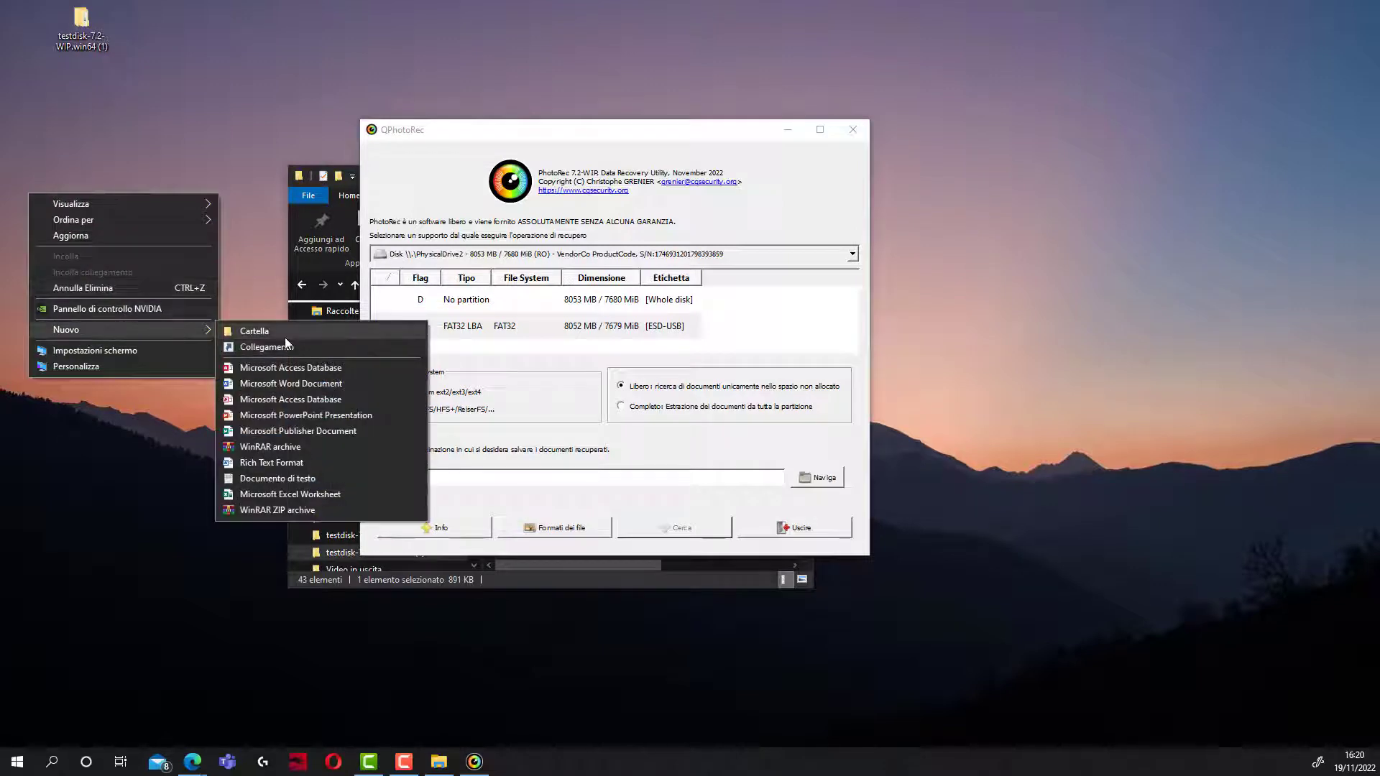
pyautogui.click(285, 332)
pyautogui.write('recu')
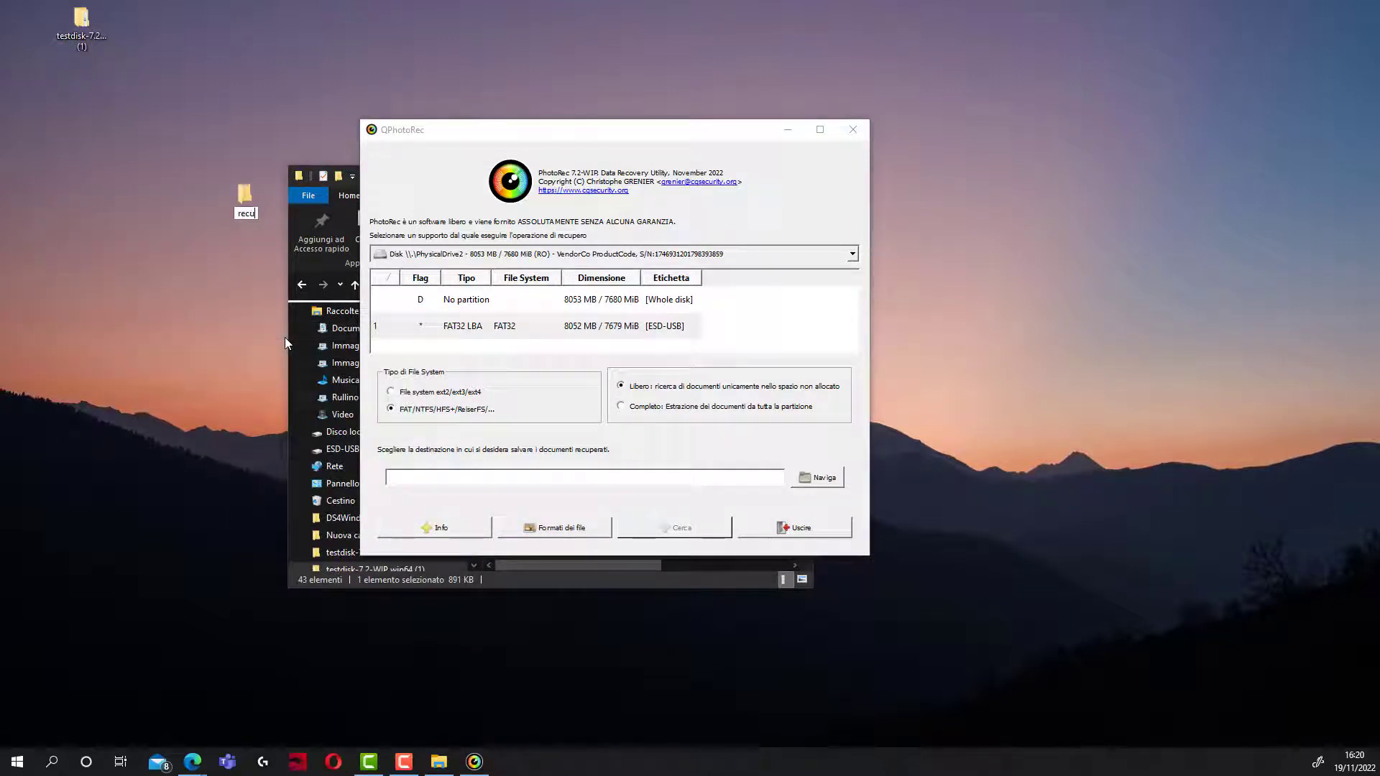
pyautogui.write('perati')
pyautogui.moveTo(245, 196); pyautogui.dragTo(125, 29)
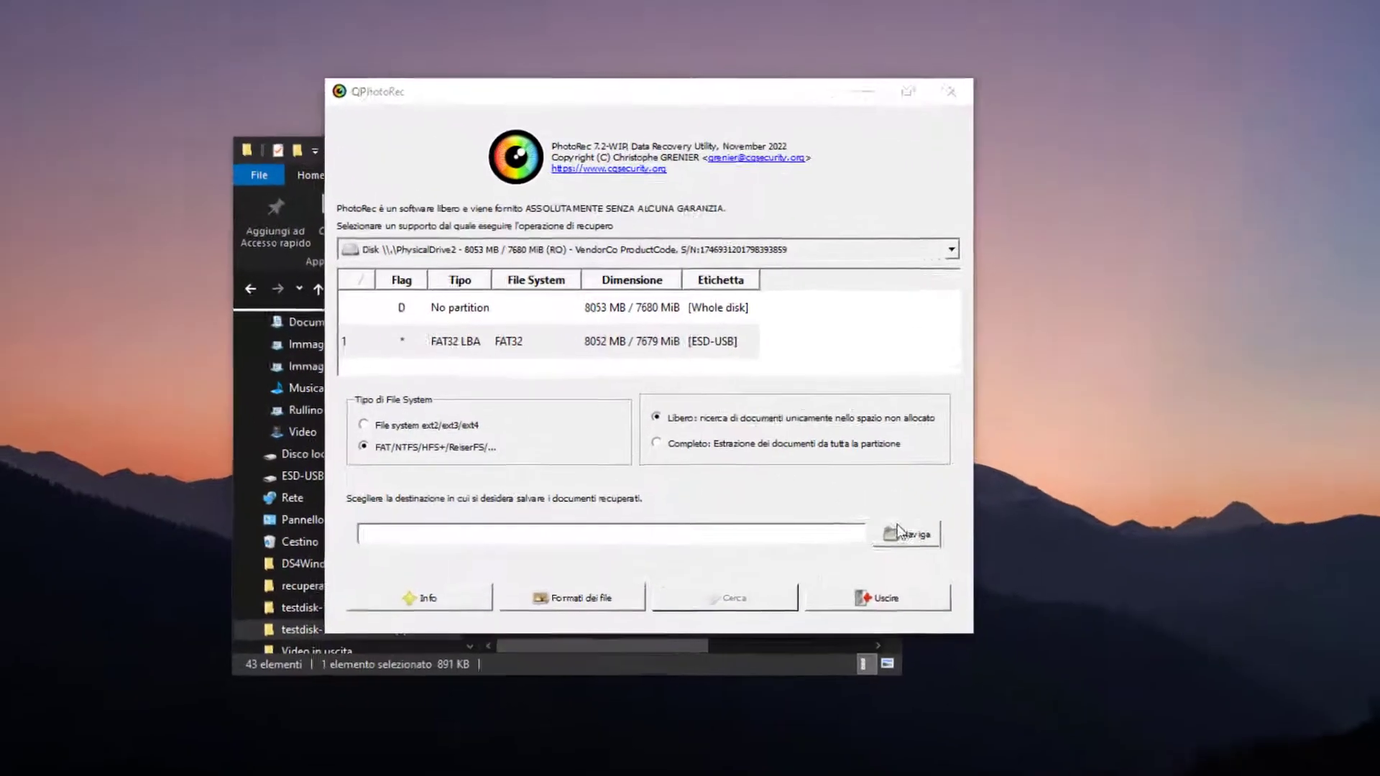
# Set the recuperati folder on the Desktop as the destination for recovered files and start the recovery search.
pyautogui.click(812, 474)
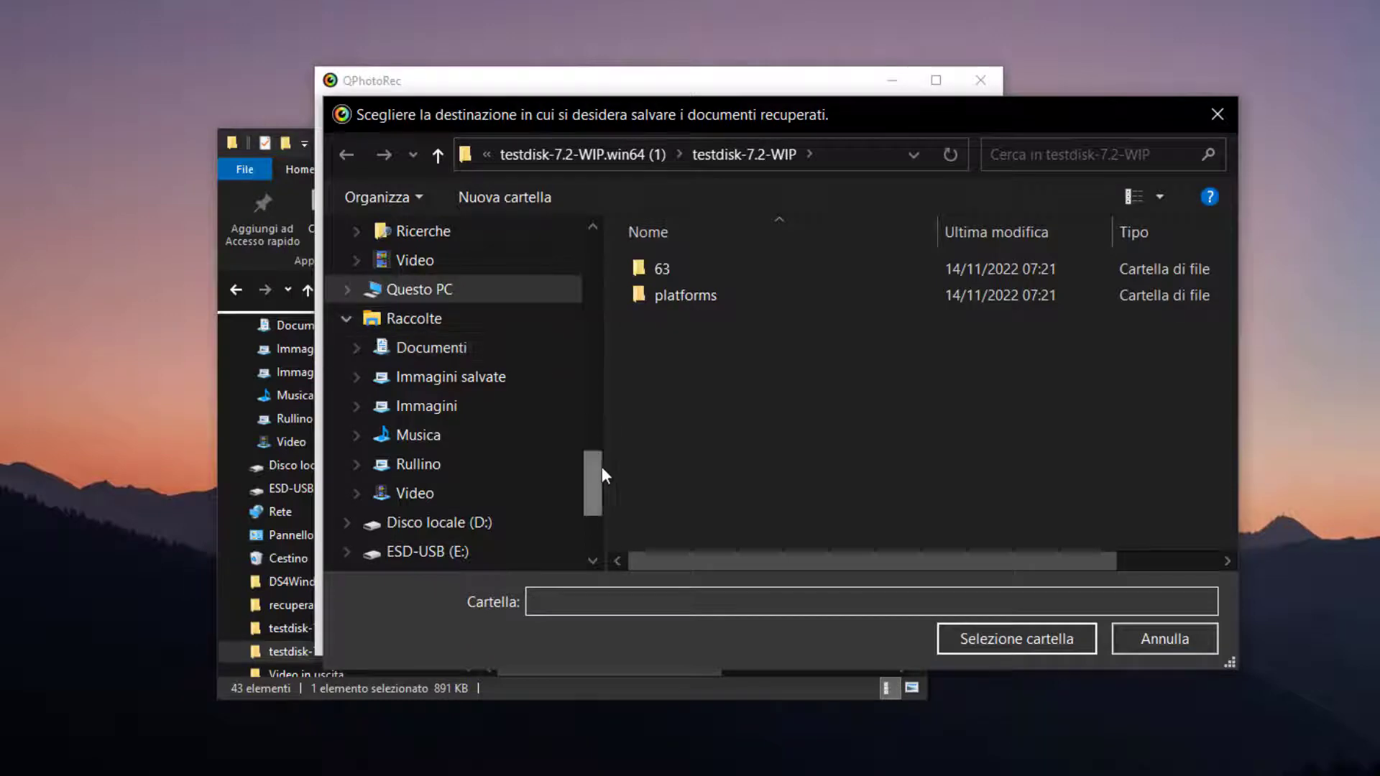
pyautogui.moveTo(602, 468); pyautogui.dragTo(553, 260)
pyautogui.click(483, 269)
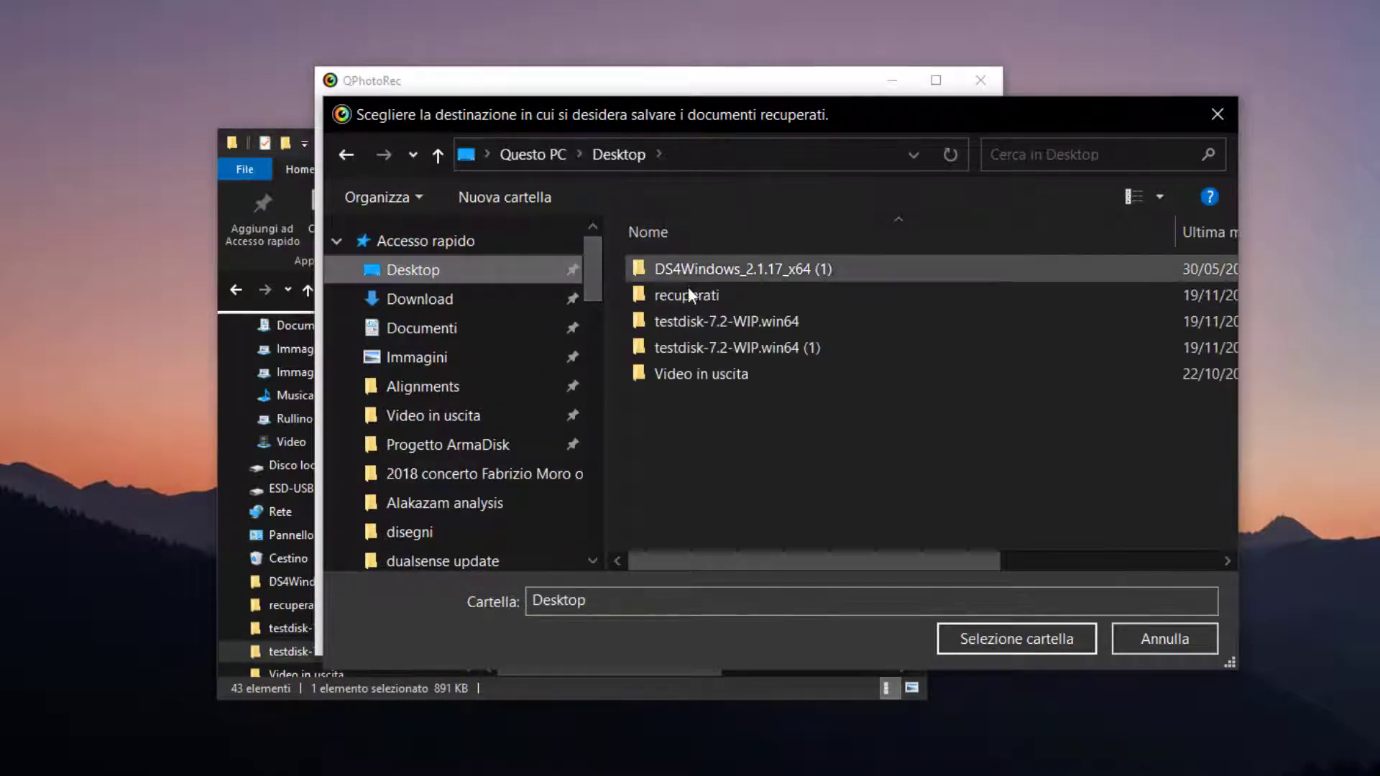
pyautogui.doubleClick(688, 295)
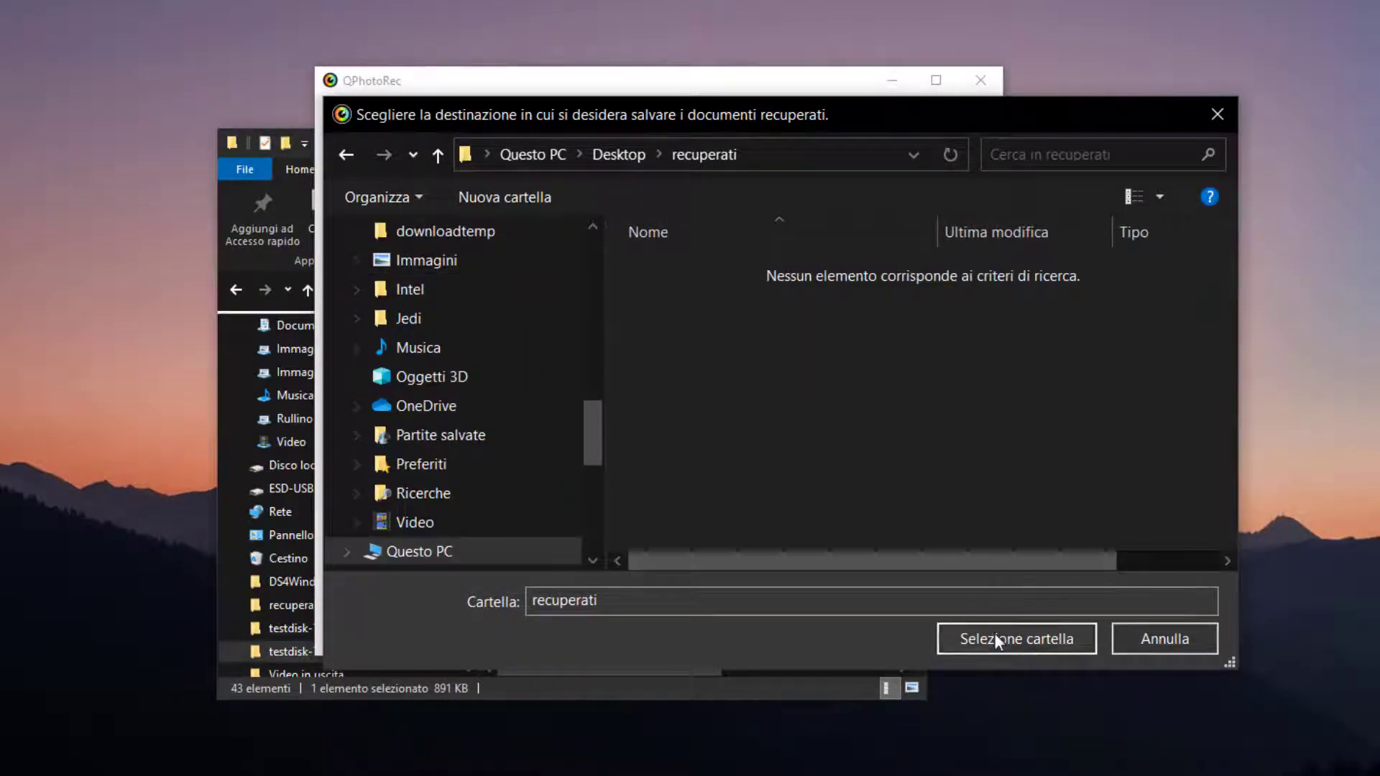
pyautogui.click(997, 639)
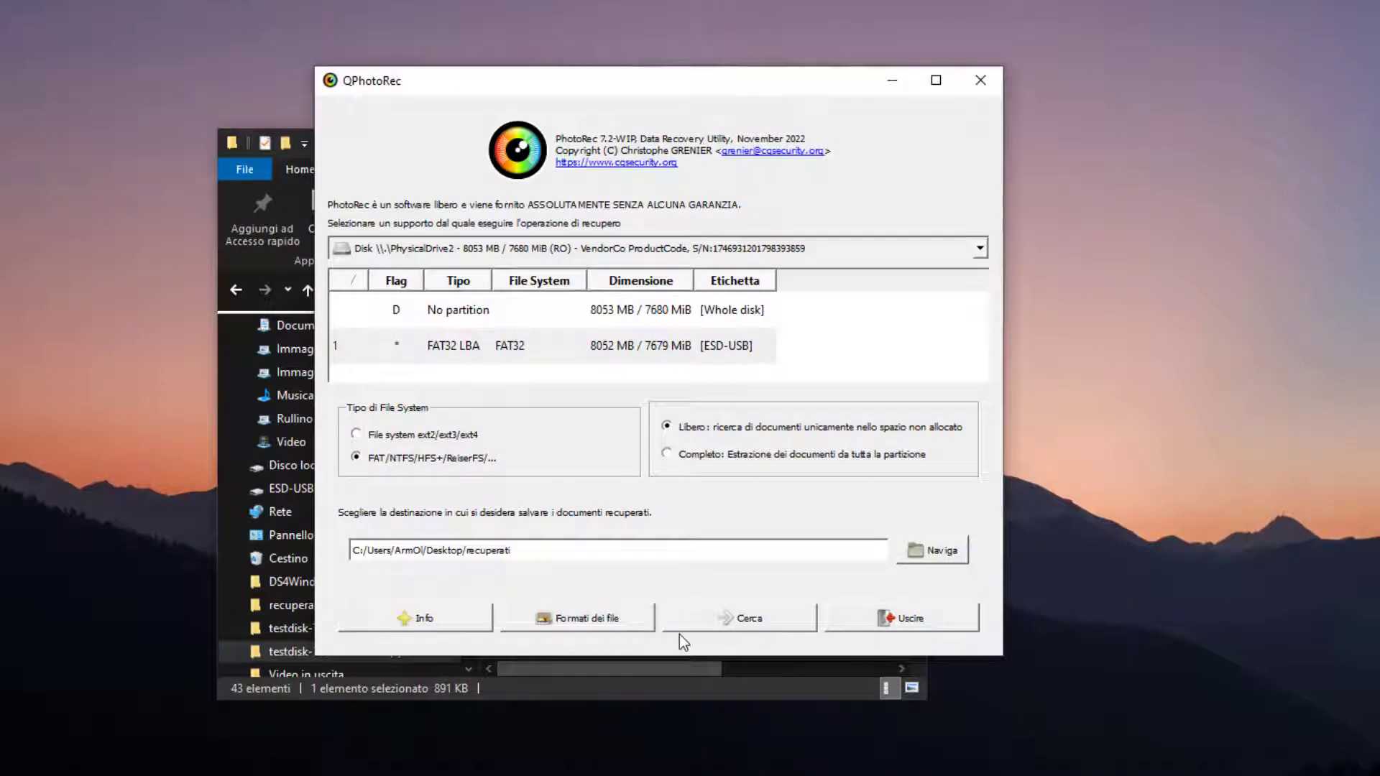
pyautogui.click(747, 627)
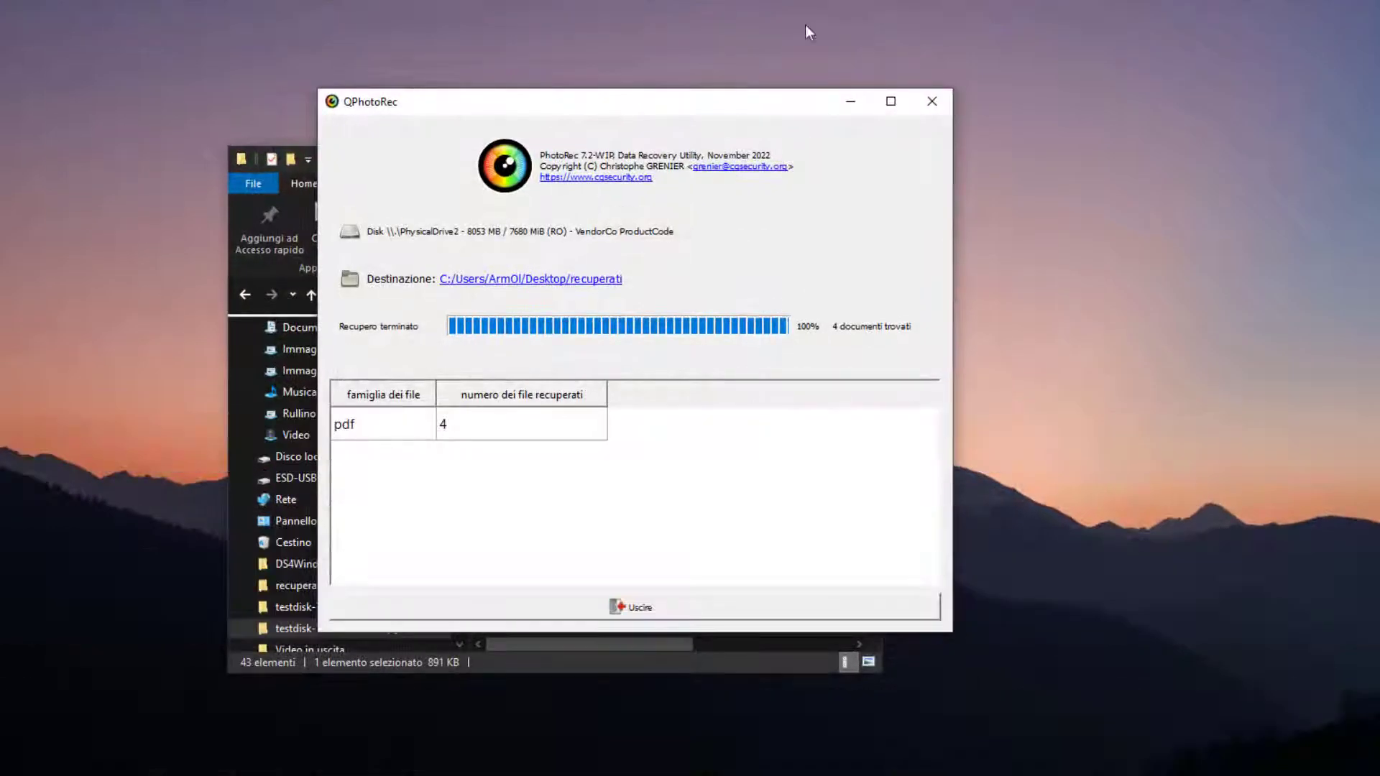
# Exit QPhotoRec and open the recup_dir.1 folder inside recuperati.
pyautogui.click(627, 612)
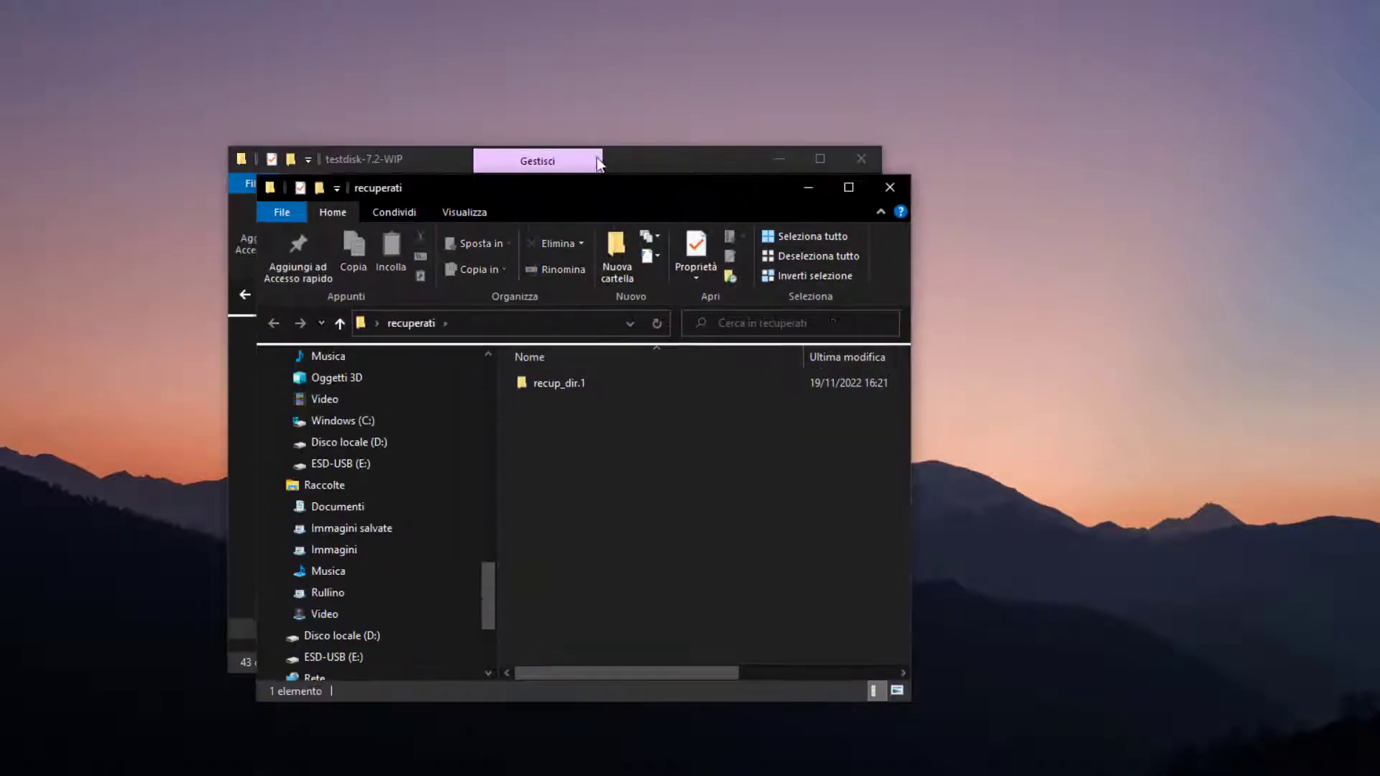
pyautogui.doubleClick(670, 385)
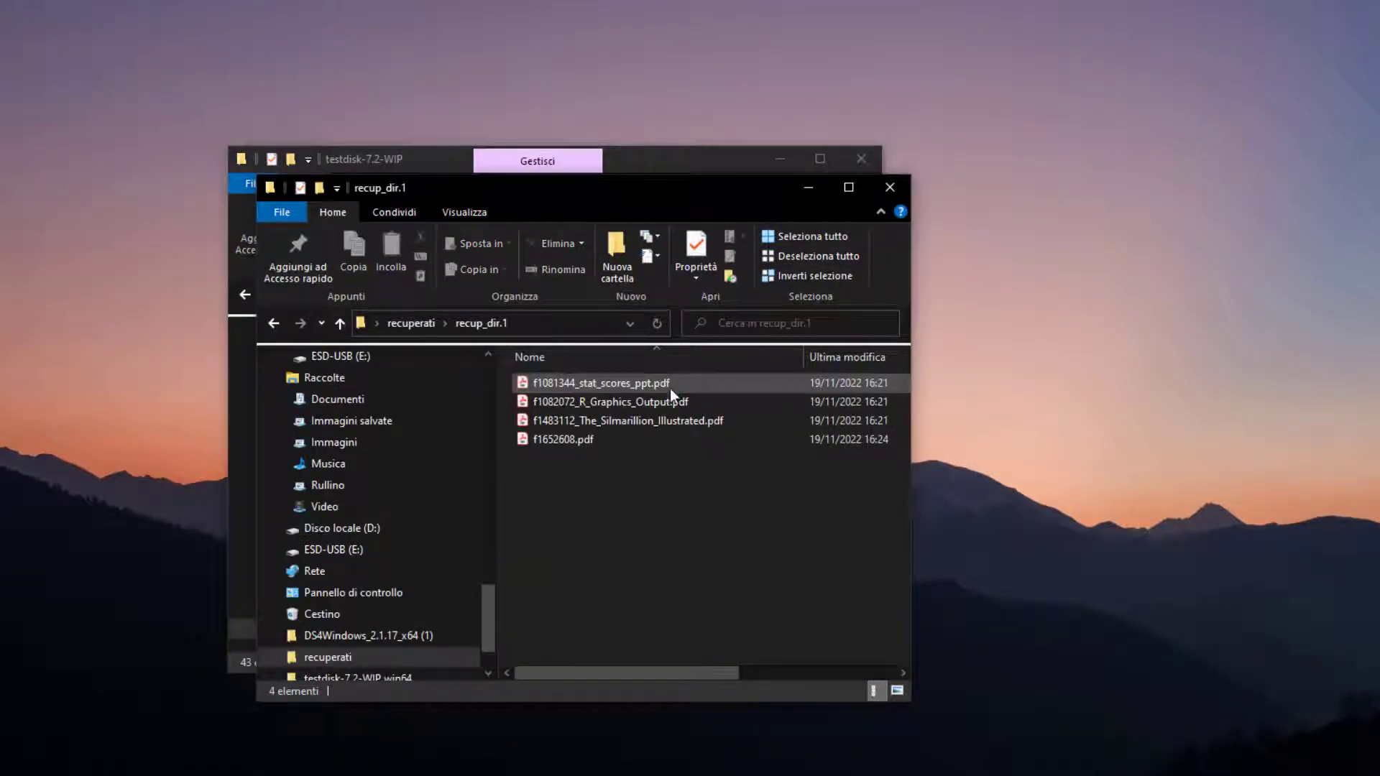
pyautogui.click(654, 441)
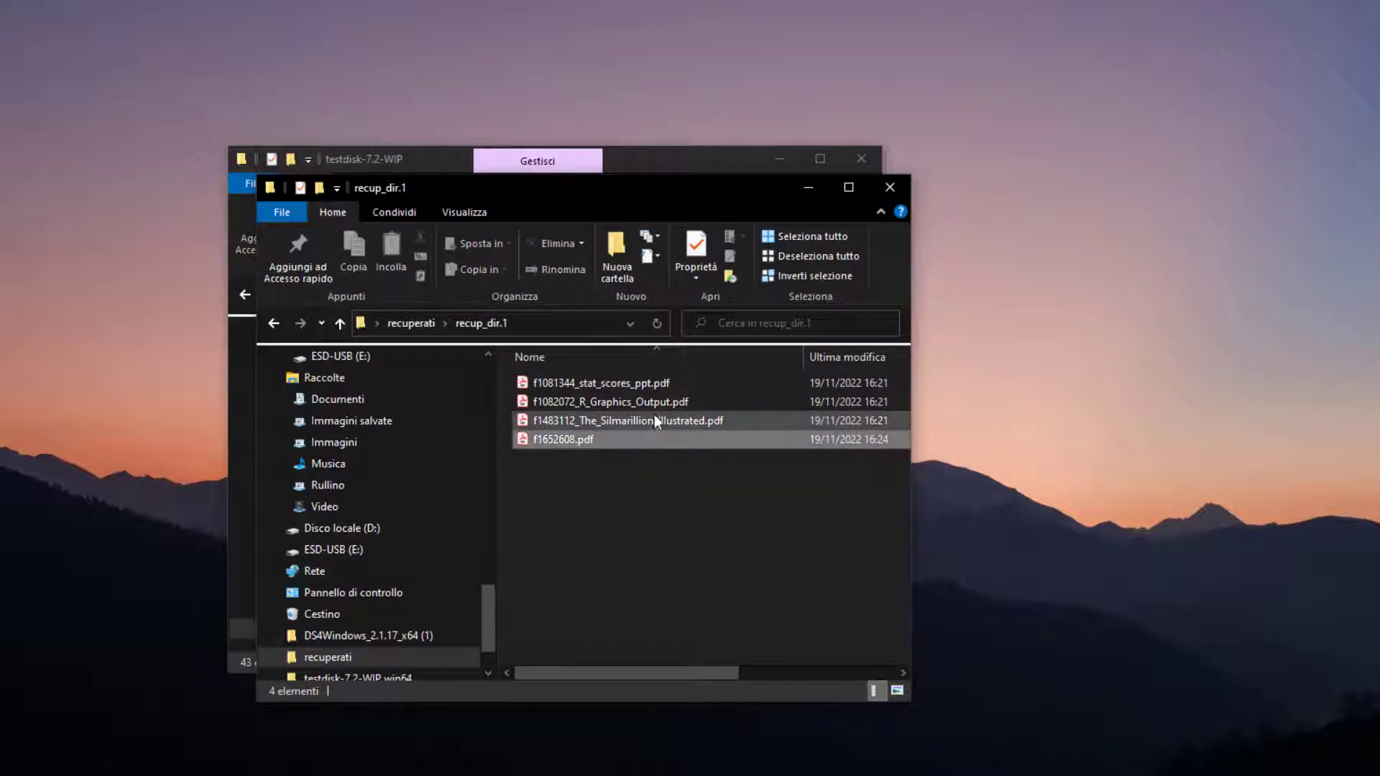
# Open the recovered f1081344_stat_scores_ppt.pdf, f1082072_R_Graphics_Output.pdf and f1652608.pdf one after another to check their contents.
pyautogui.doubleClick(653, 388)
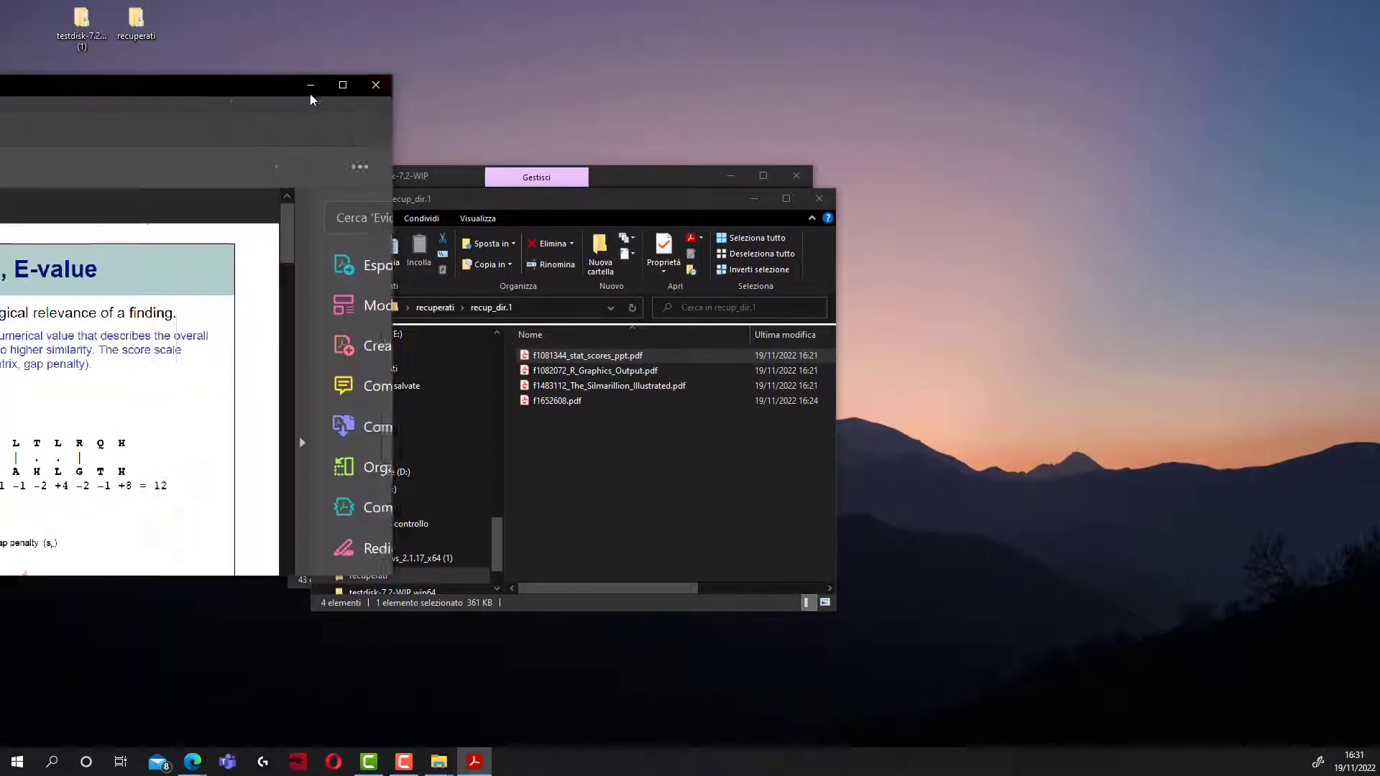
pyautogui.scroll(-1, 463, 252)
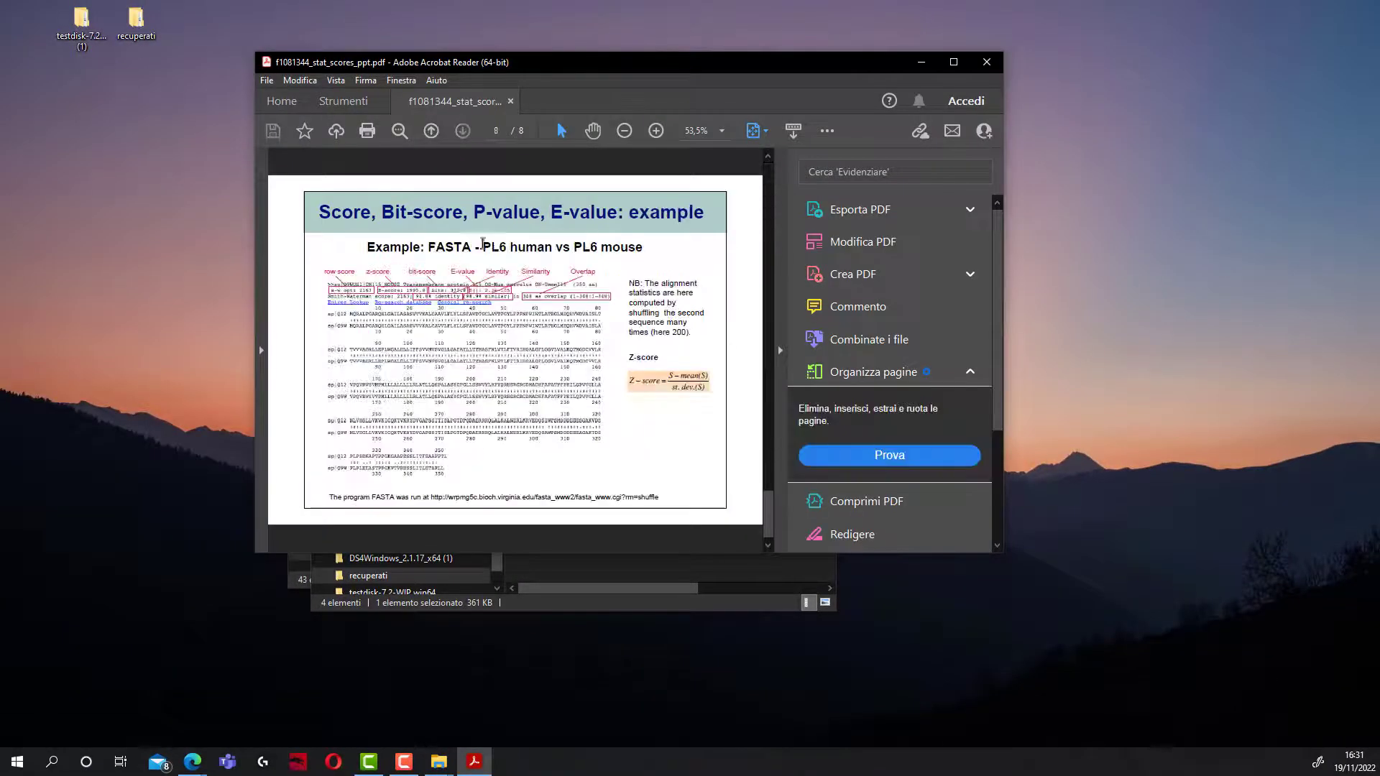
pyautogui.click(986, 62)
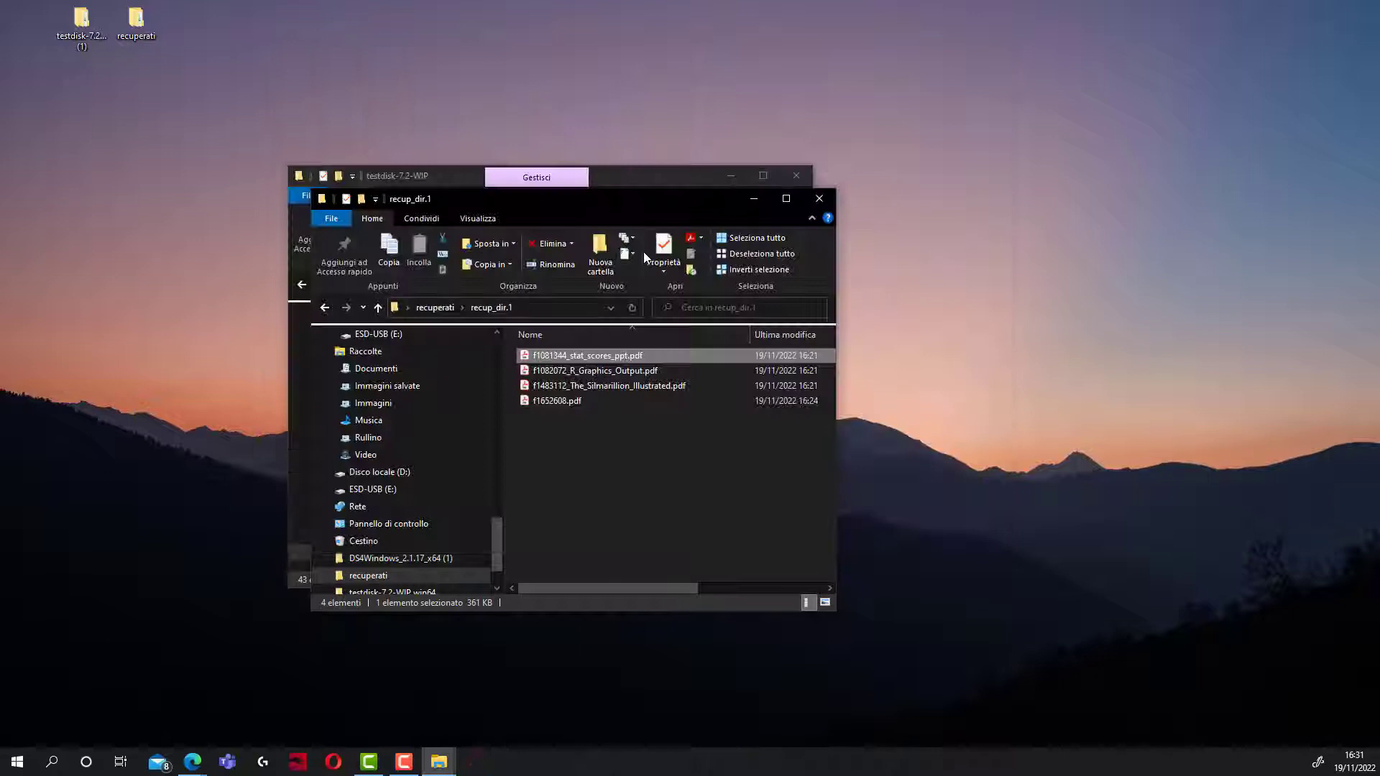
pyautogui.doubleClick(585, 370)
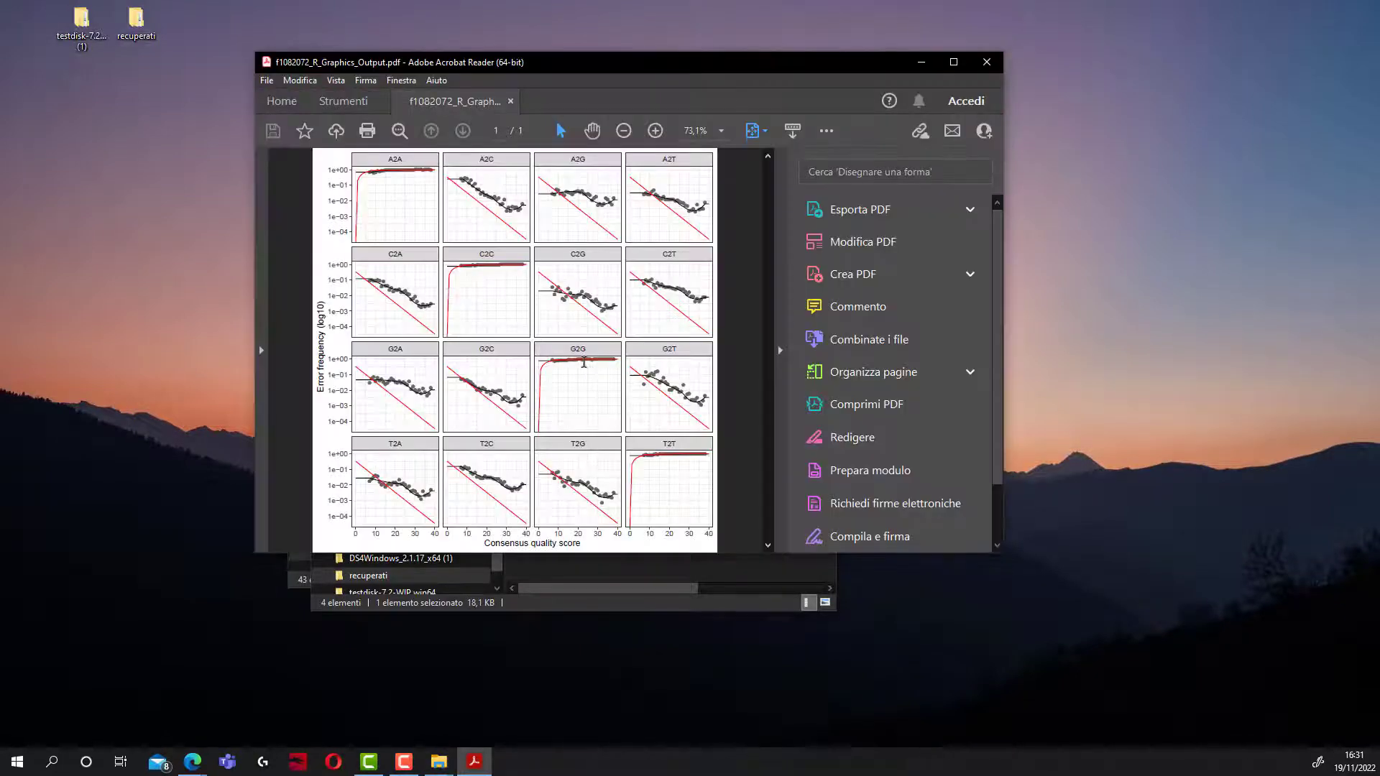
pyautogui.click(986, 62)
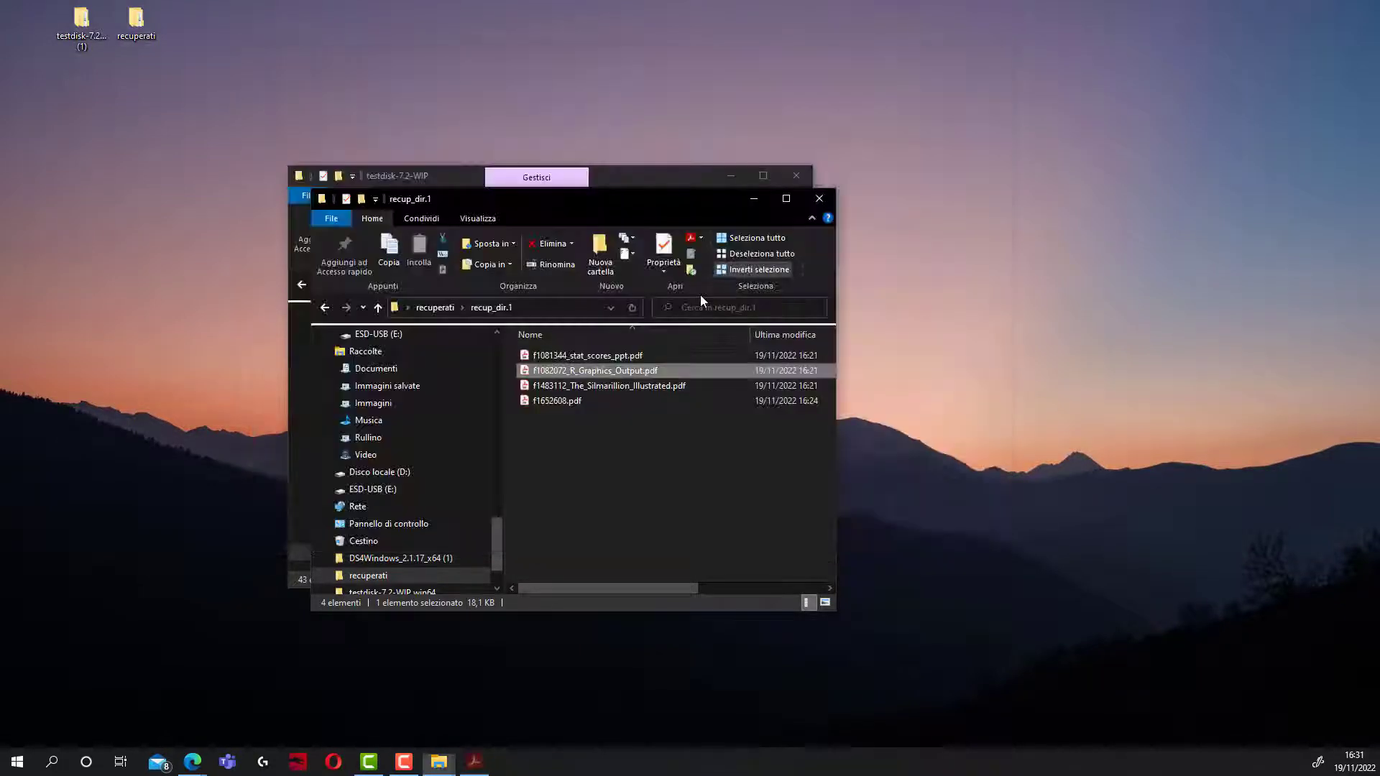
pyautogui.click(624, 400)
pyautogui.doubleClick(623, 400)
pyautogui.scroll(-5, 514, 353)
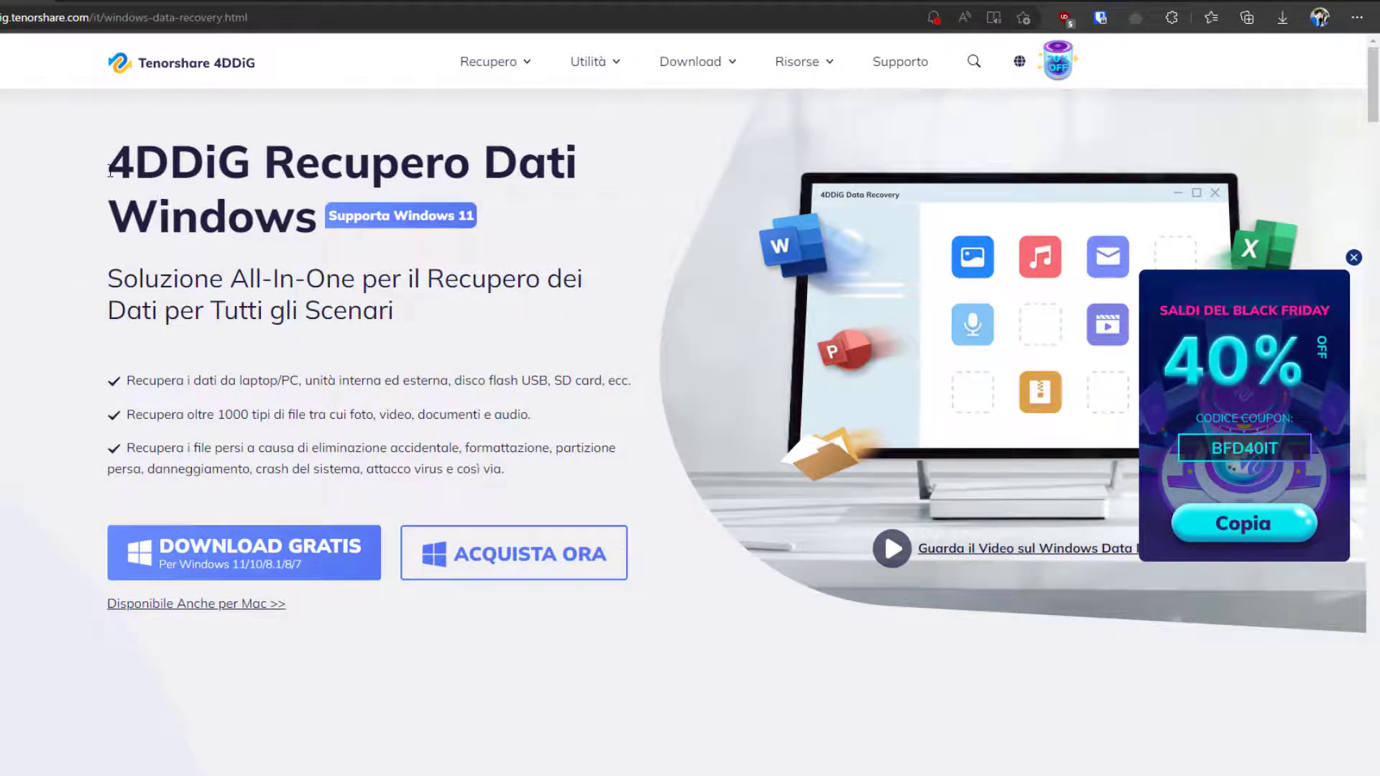
# Examine the 4DDiG Windows data recovery page in the browser for its supported loss scenarios and recoverable file types.
pyautogui.moveTo(110, 170); pyautogui.dragTo(606, 205)
pyautogui.click(583, 227)
pyautogui.scroll(-5, 341, 342)
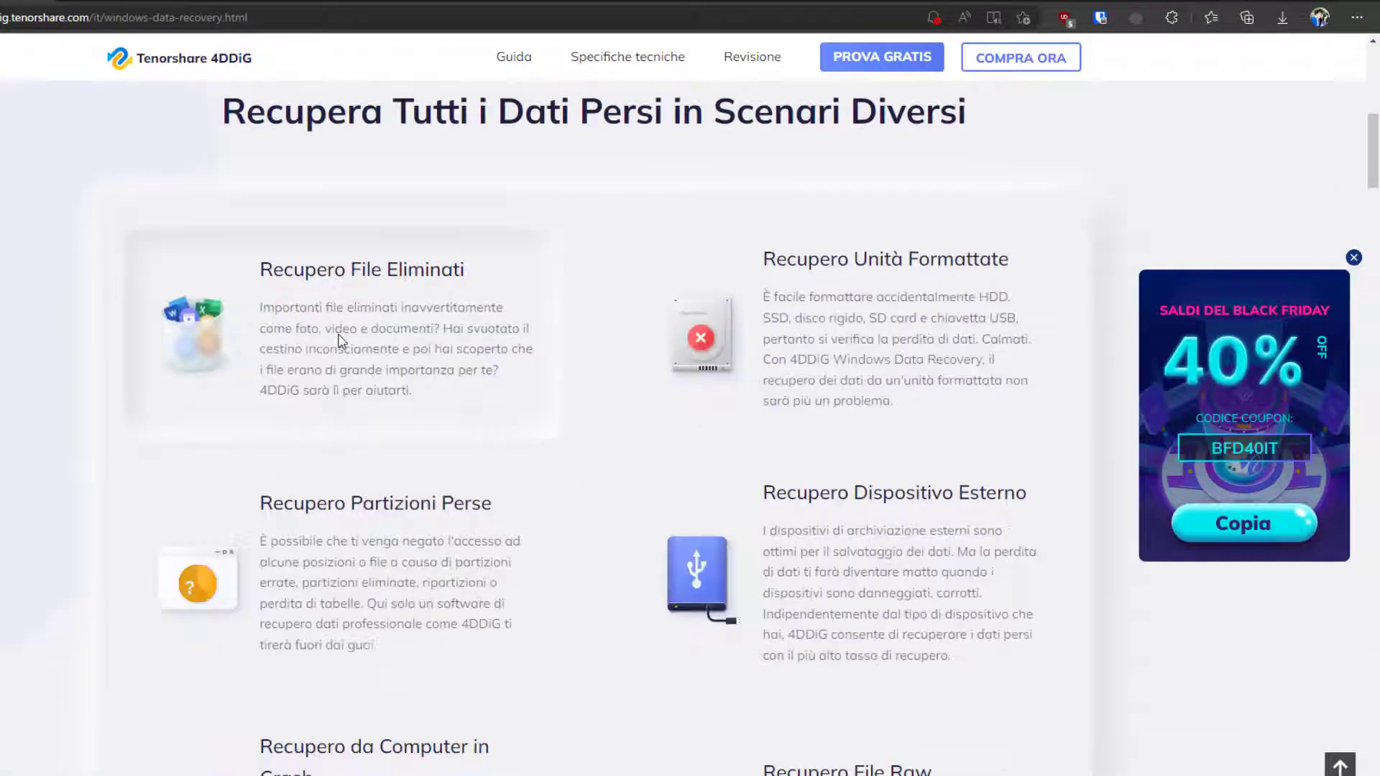
pyautogui.scroll(-3, 339, 335)
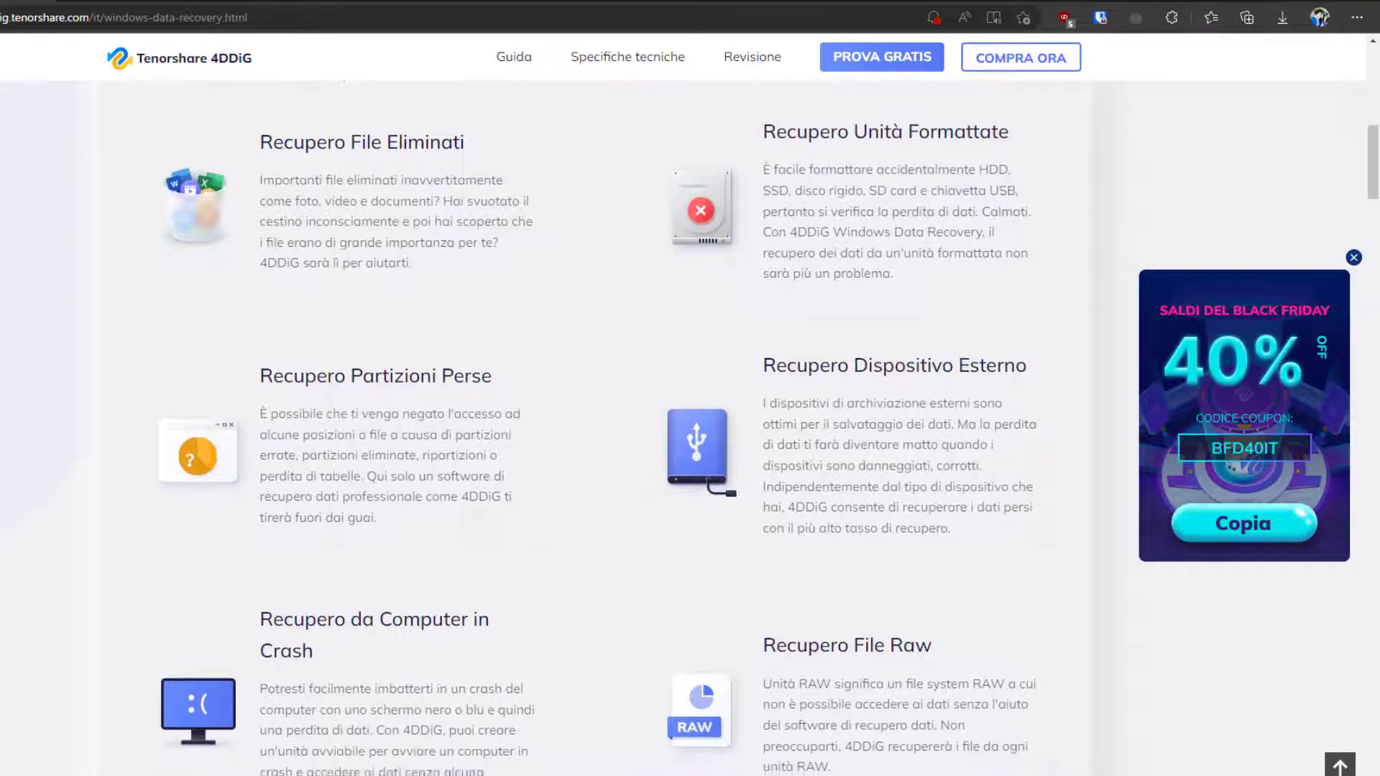
pyautogui.scroll(-8, 596, 431)
pyautogui.scroll(5, 597, 432)
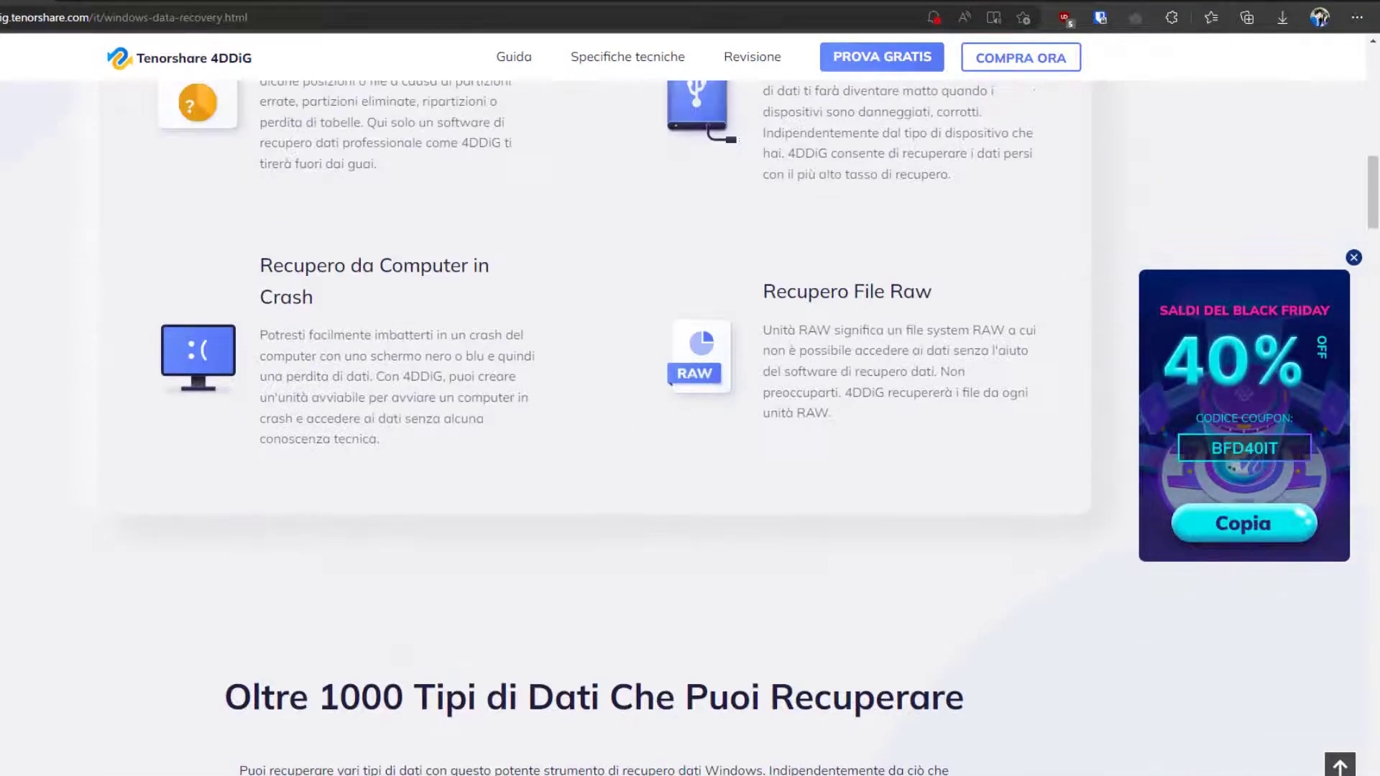
pyautogui.scroll(-5, 597, 431)
pyautogui.scroll(5, 596, 431)
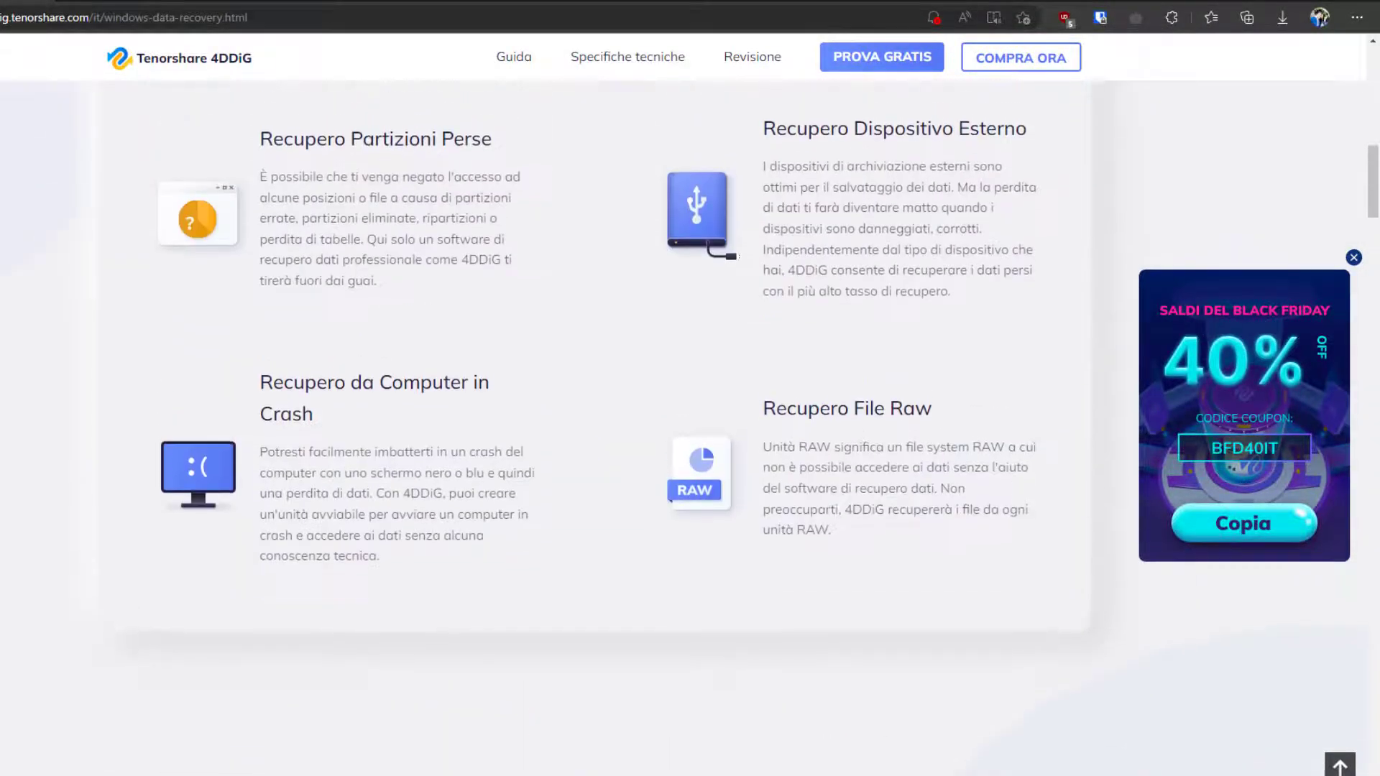
pyautogui.scroll(-6, 597, 431)
pyautogui.scroll(-8, 762, 406)
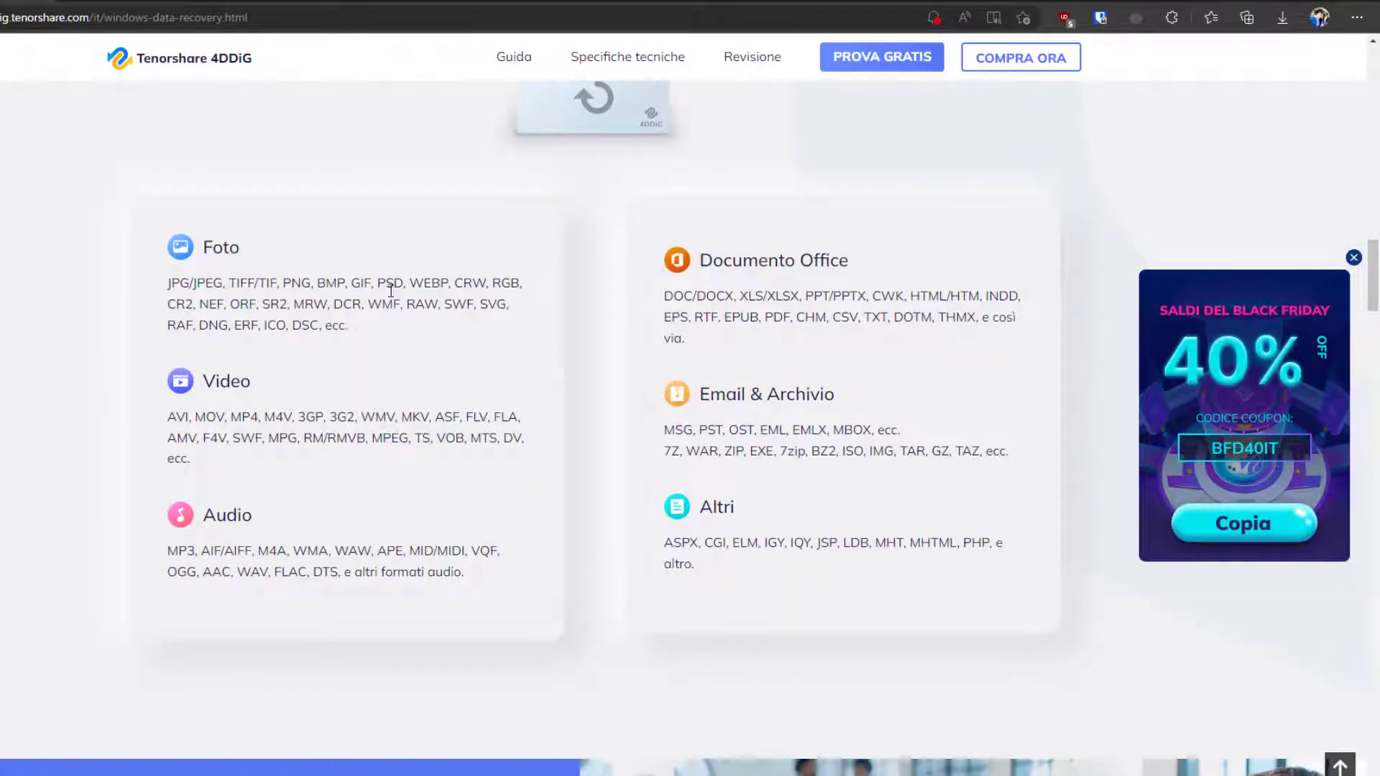
pyautogui.scroll(20, 99, 392)
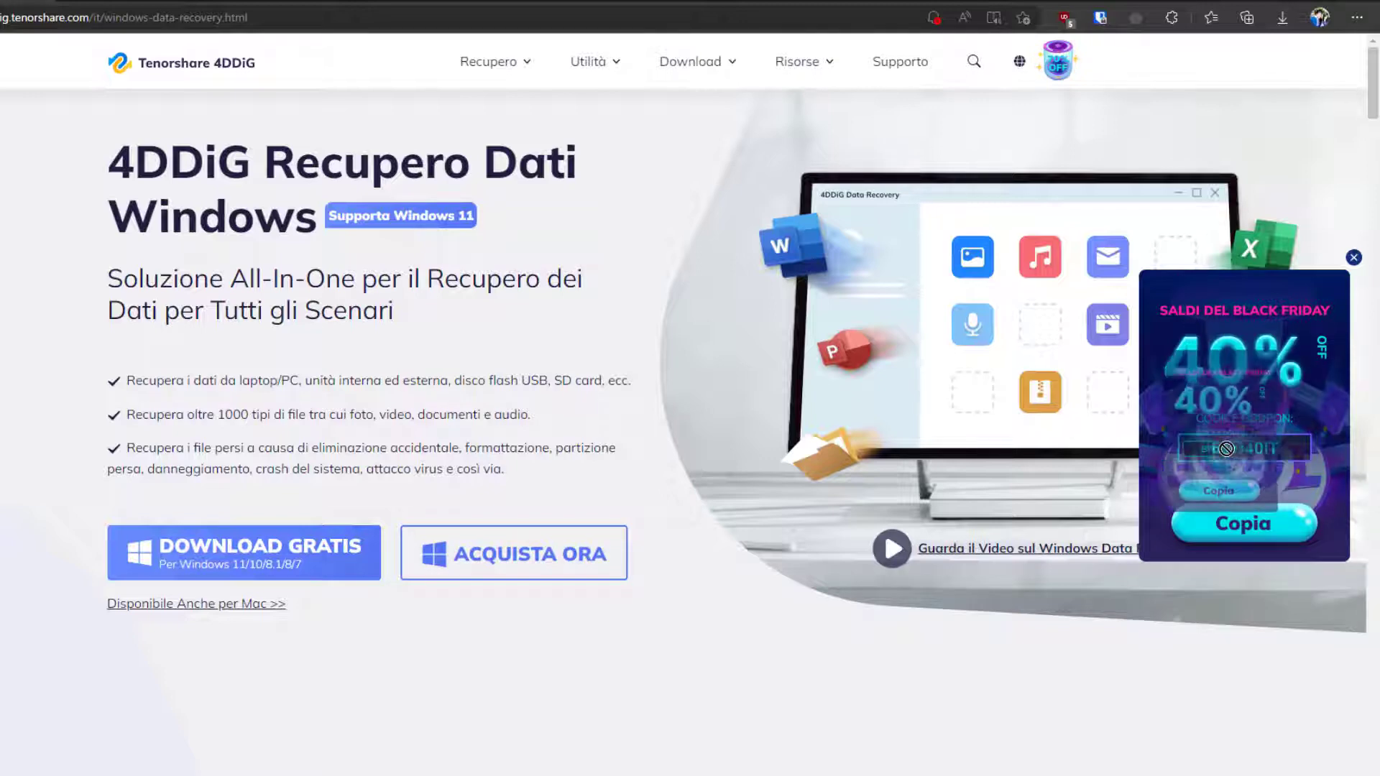
# Open the 4DDiG Black Friday offers page, compare the Win and Mac prices of Data Recovery, and go to the site's home page.
pyautogui.click(1060, 63)
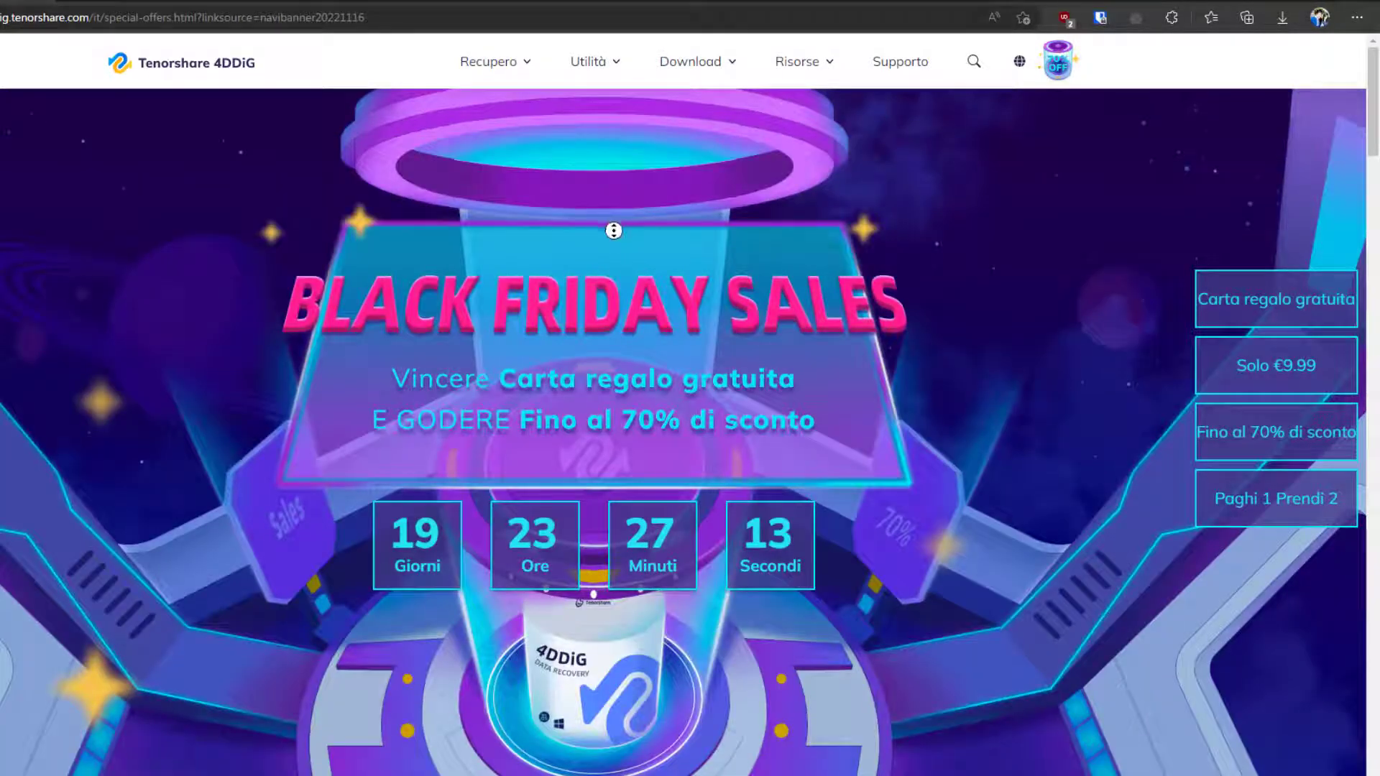
pyautogui.middleClick(614, 227)
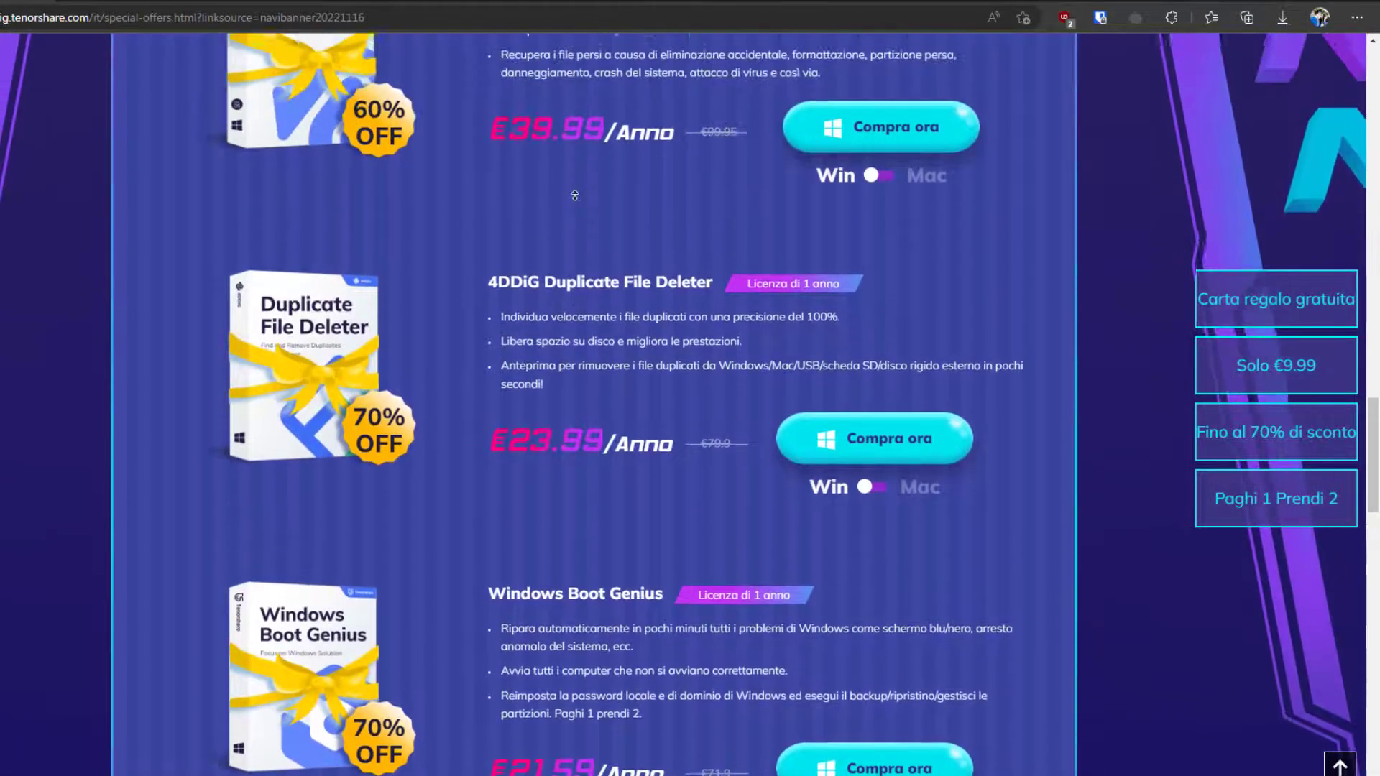
pyautogui.scroll(1, 587, 301)
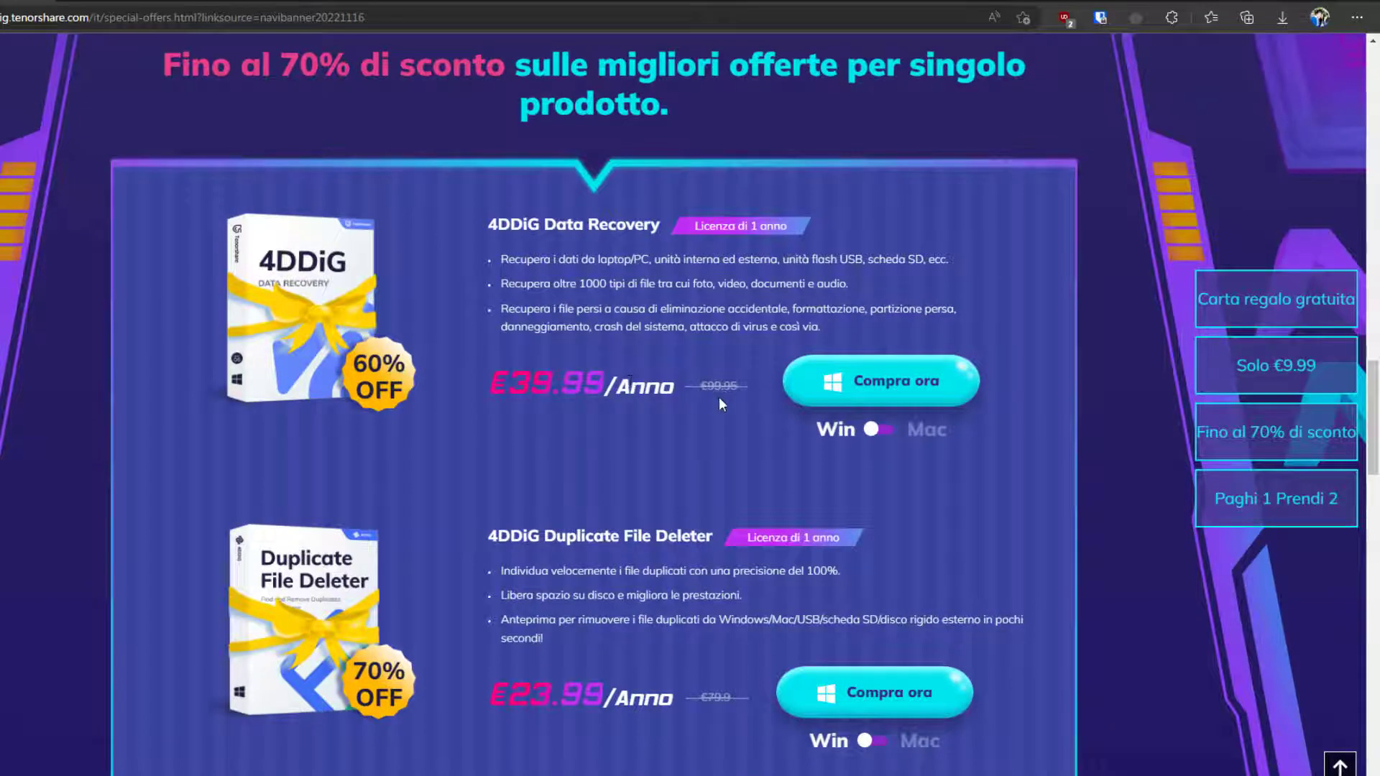
pyautogui.click(873, 436)
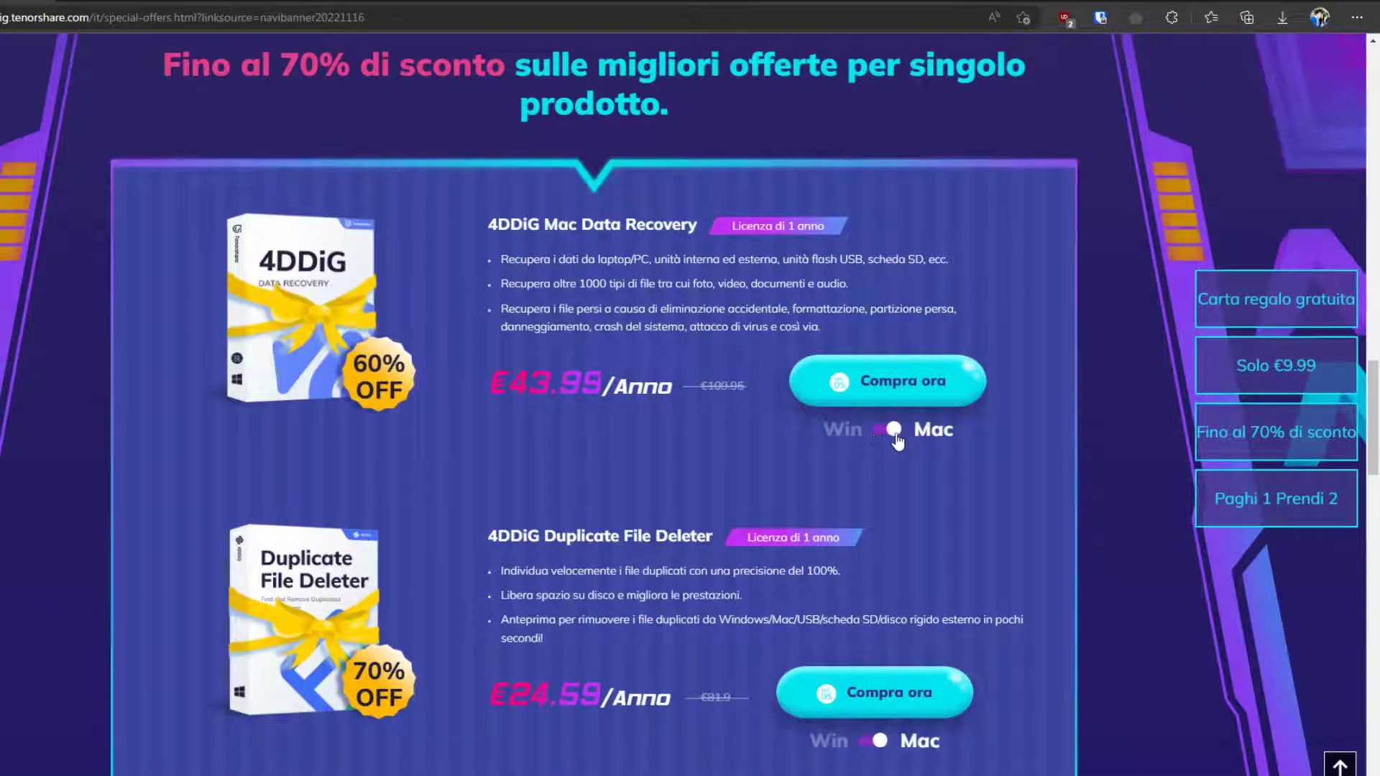
pyautogui.click(896, 437)
pyautogui.click(896, 437)
pyautogui.click(898, 436)
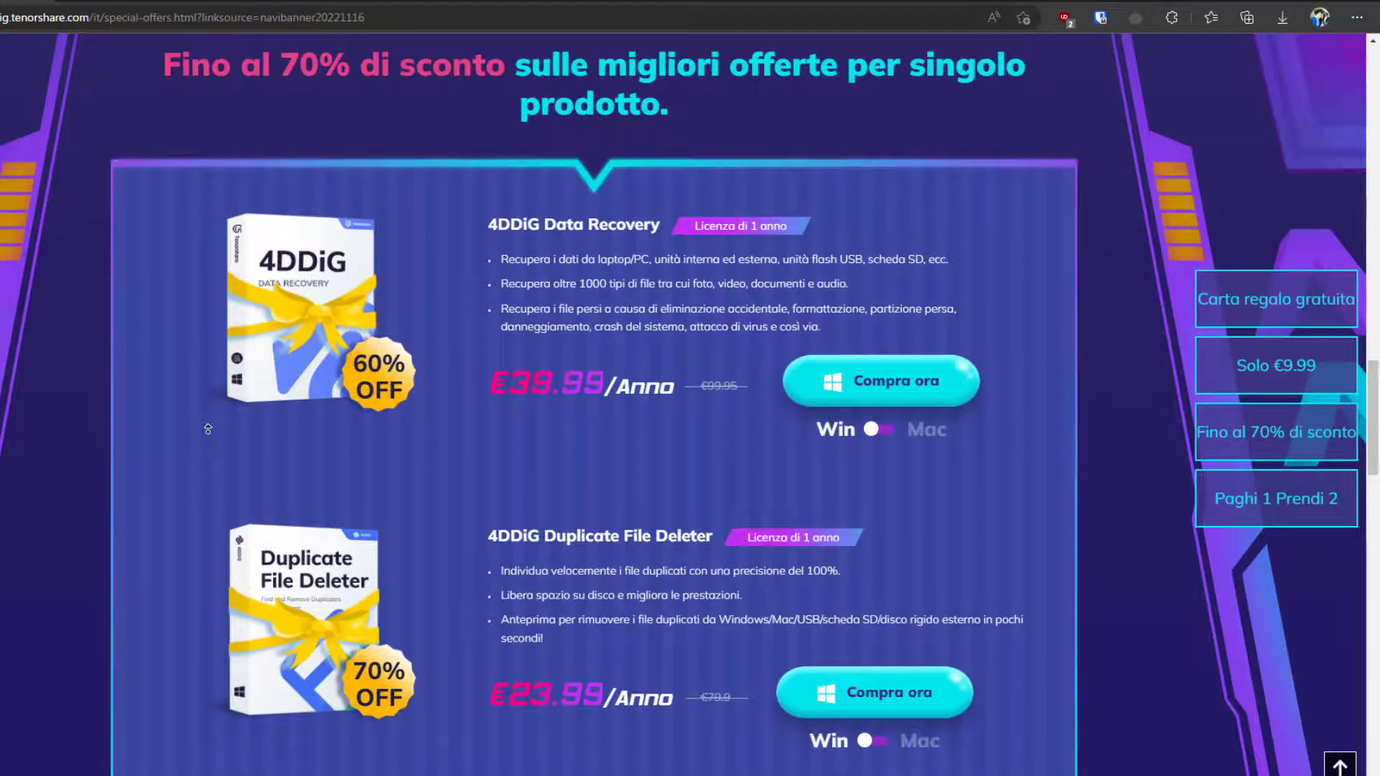
pyautogui.scroll(3, 226, 307)
pyautogui.scroll(15, 227, 307)
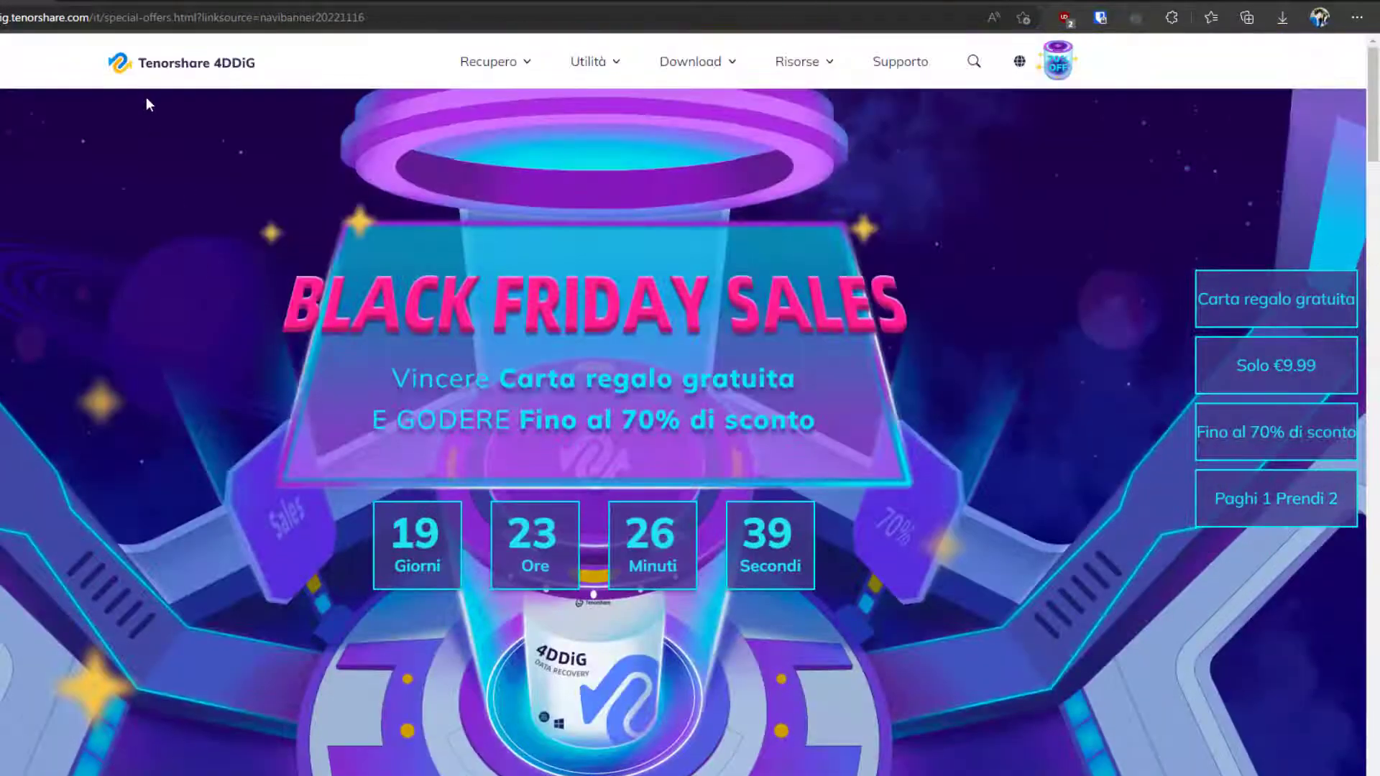
pyautogui.click(240, 66)
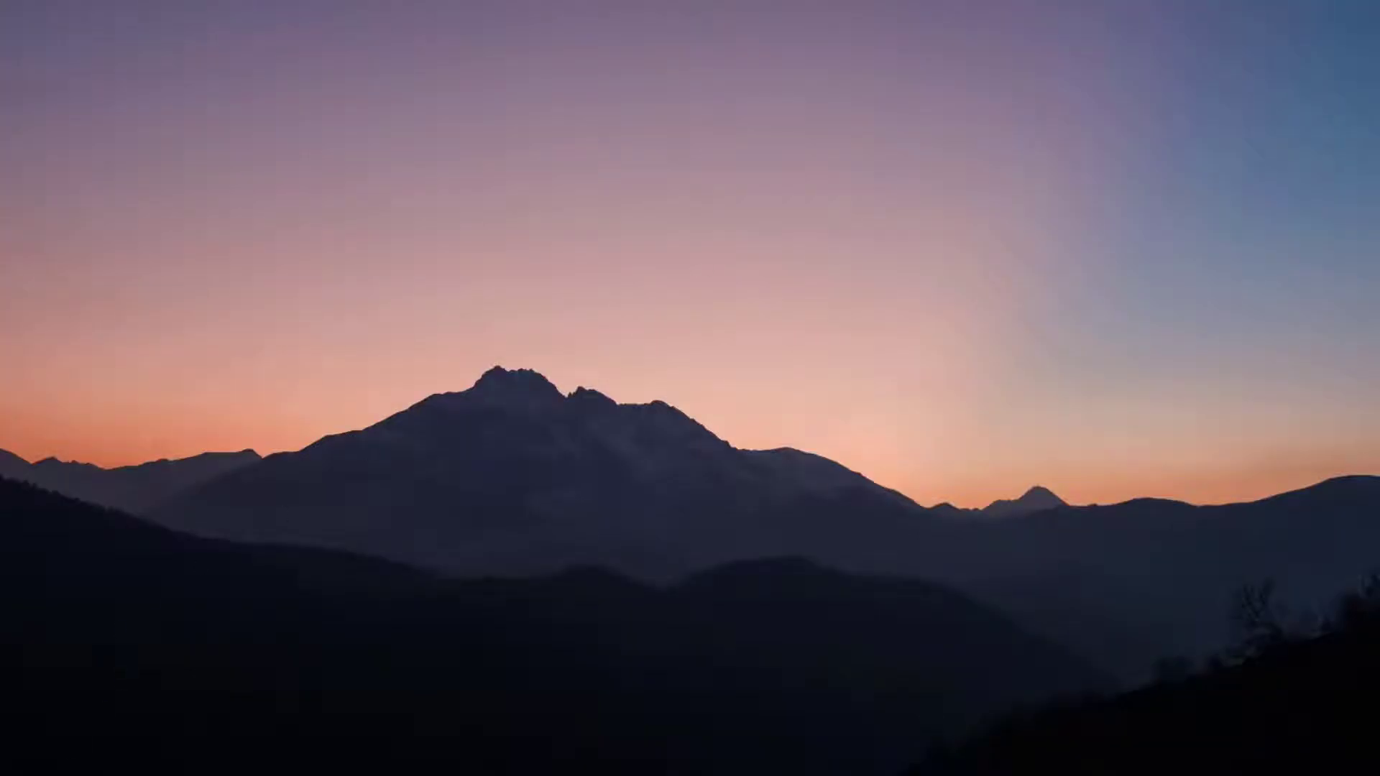
# Find and launch the installed Tenorshare 4DDiG program and postpone its update to version 9.3.2.
pyautogui.press('super+s')
pyautogui.write('4ddig')
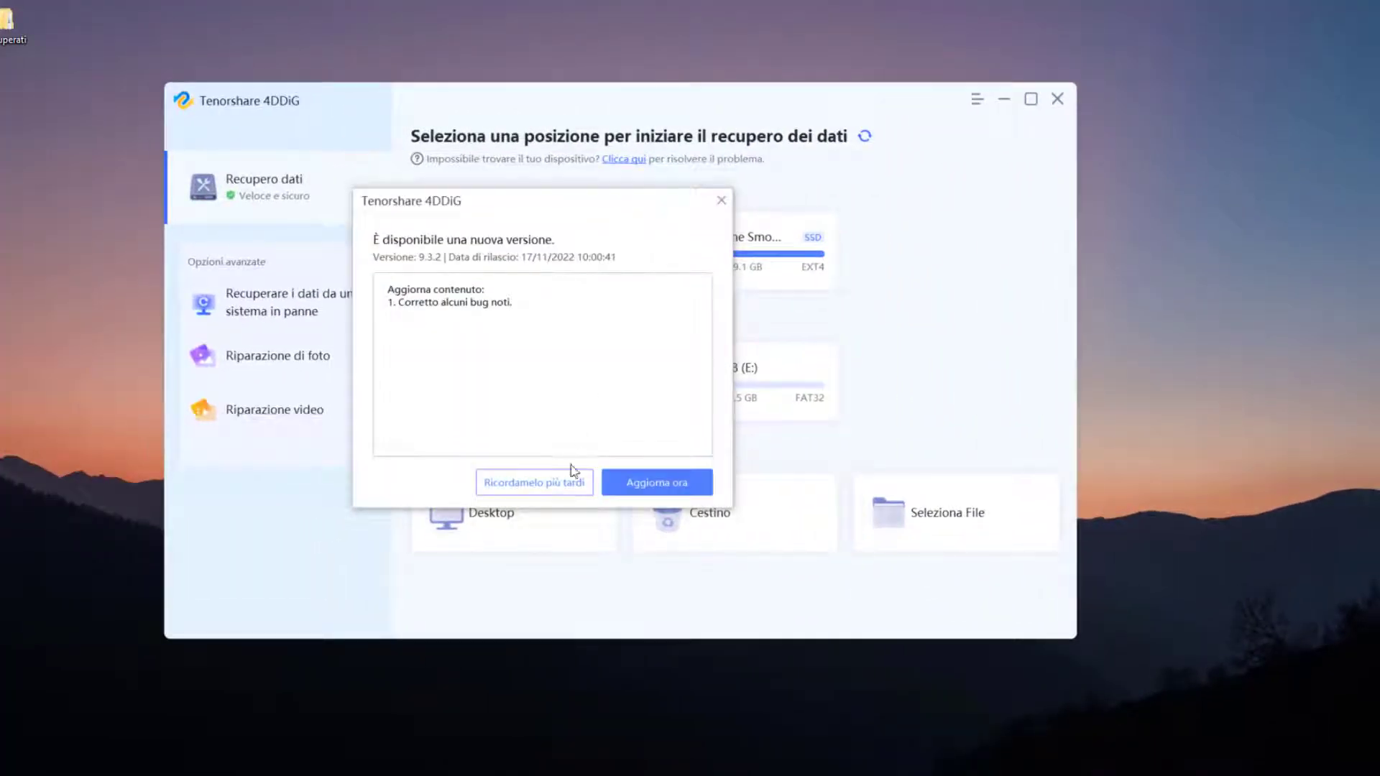
pyautogui.click(583, 480)
pyautogui.moveTo(585, 101); pyautogui.dragTo(622, 122)
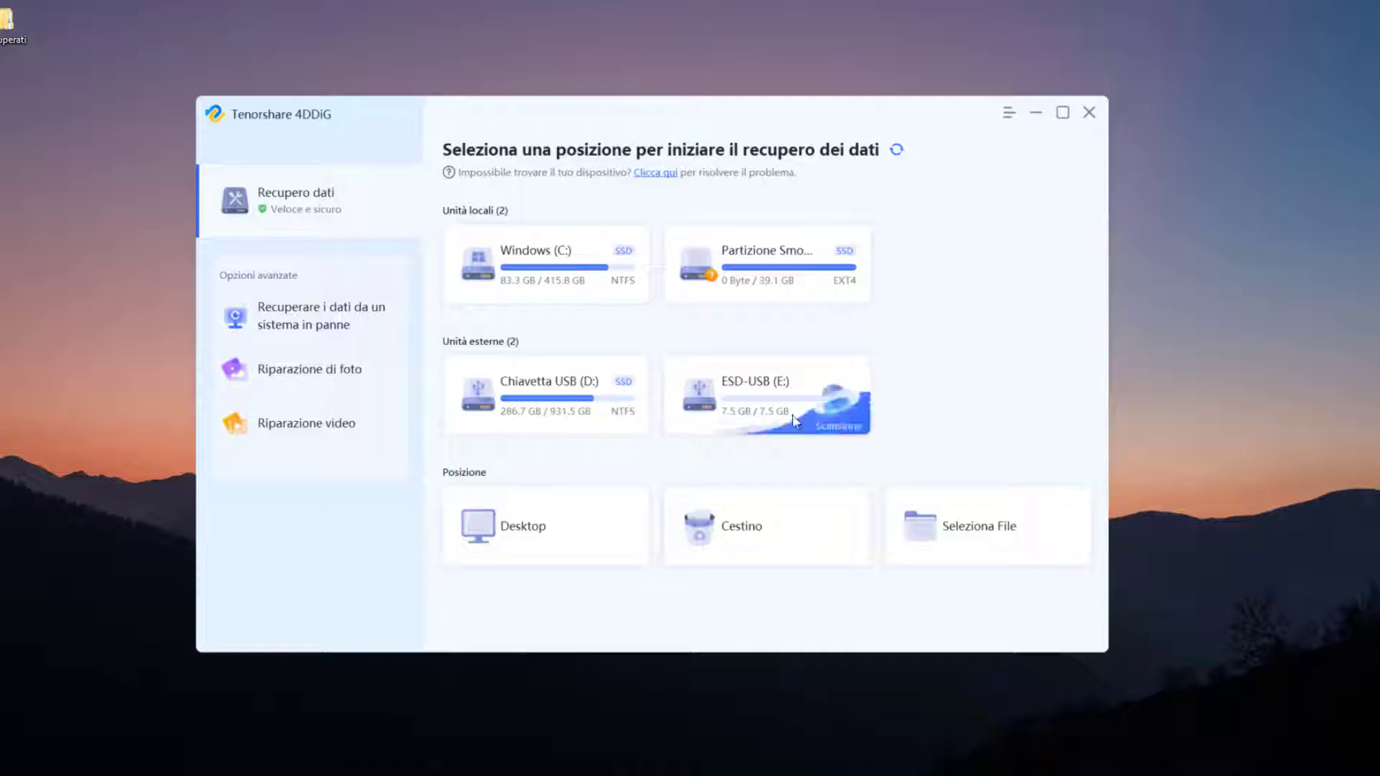
# Scan the ESD-USB (E:) drive for Documento files only, excluding Foto, Video, Audio and Altri.
pyautogui.click(843, 415)
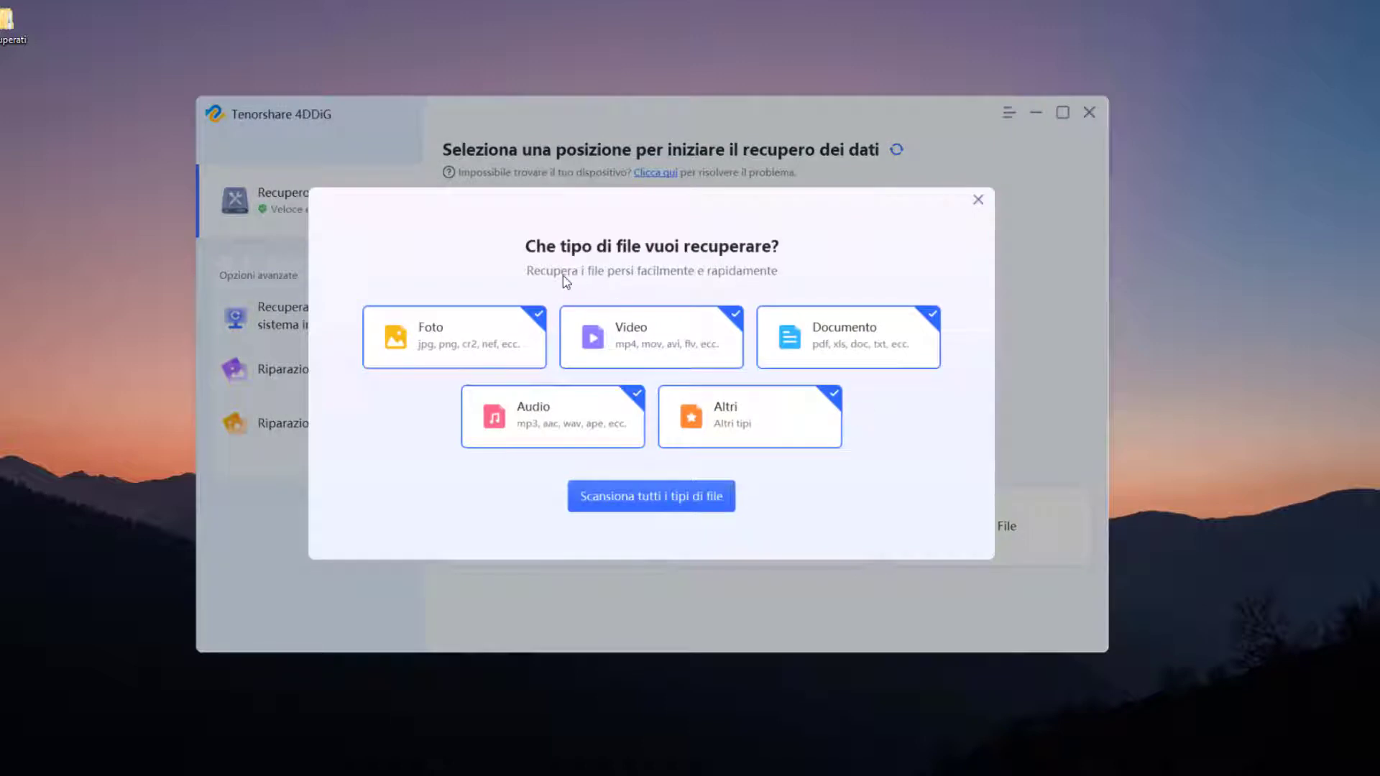
pyautogui.click(491, 351)
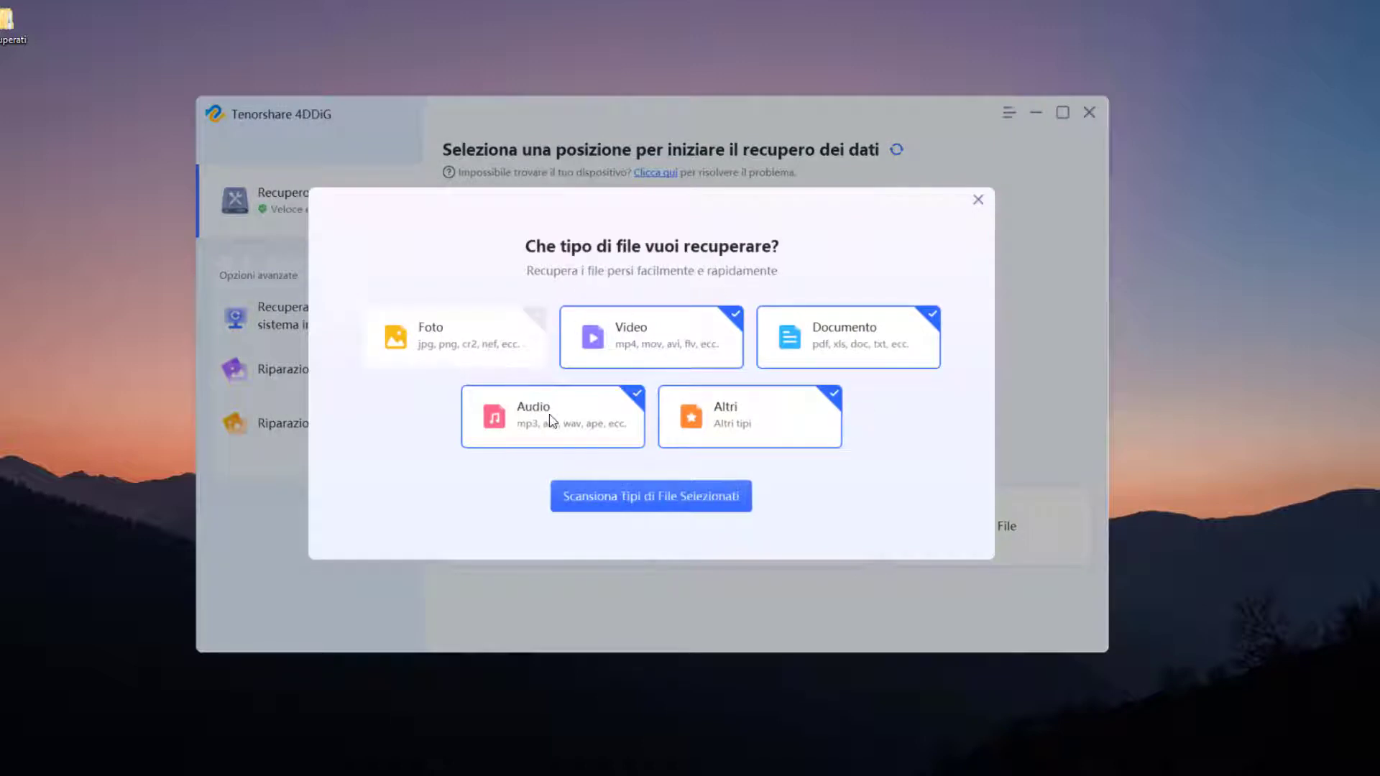
pyautogui.click(552, 420)
pyautogui.click(602, 356)
pyautogui.click(713, 415)
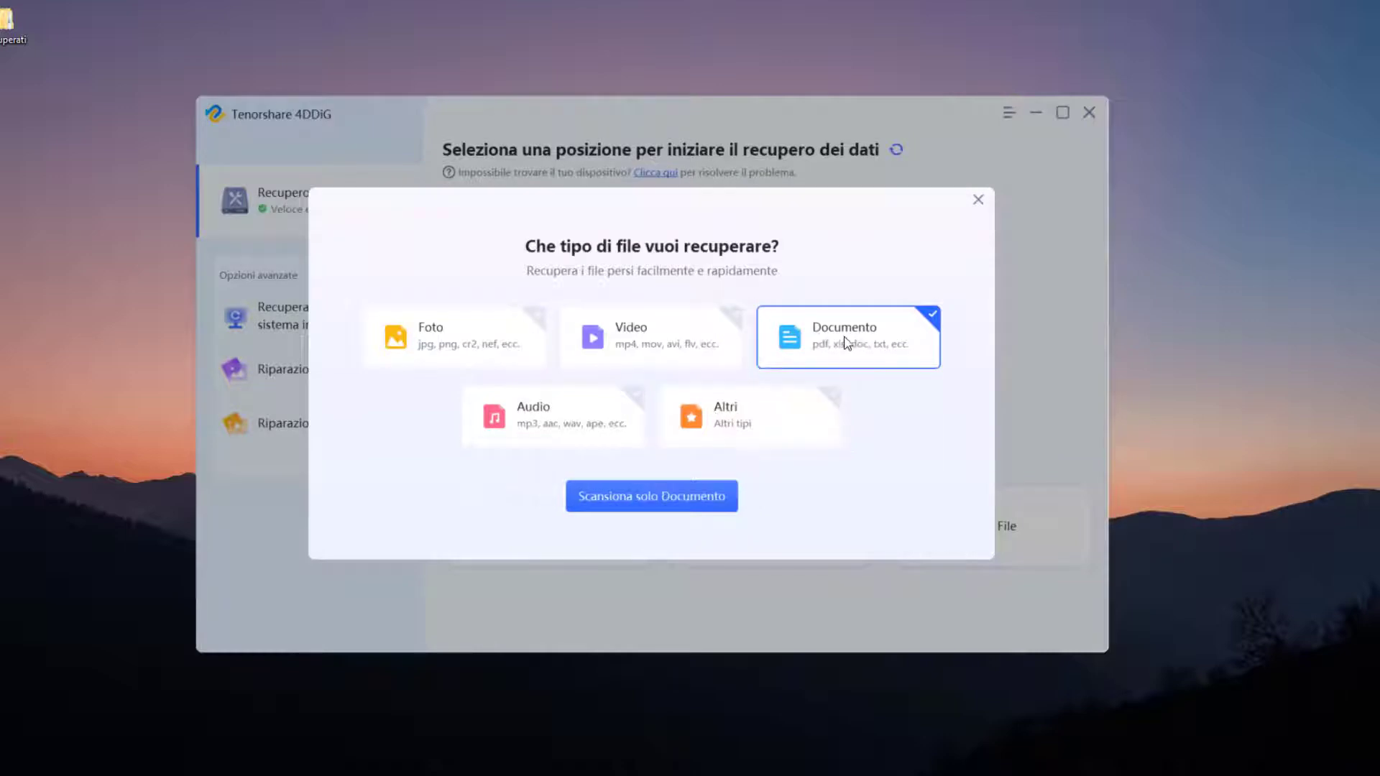
pyautogui.click(671, 497)
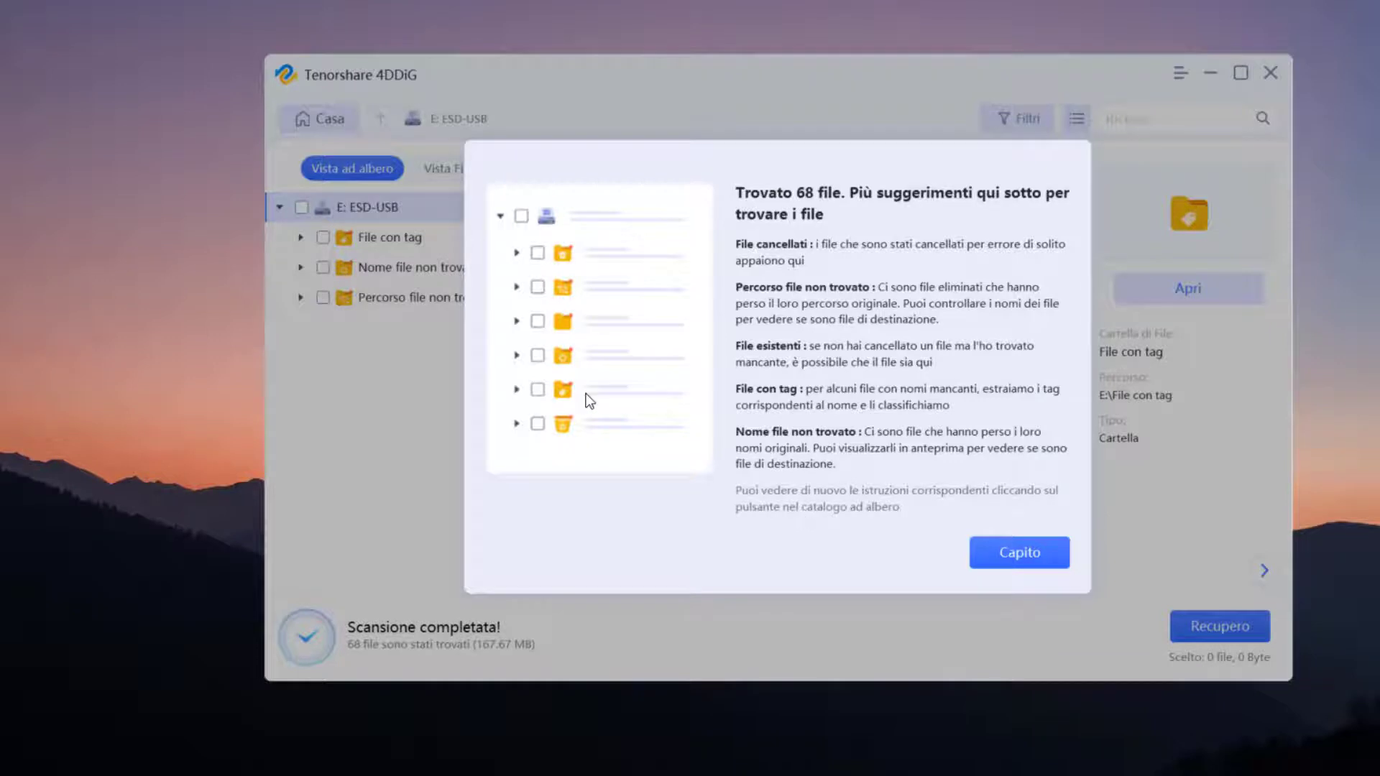
# Dismiss the scan tips, show the found files by file type, and select the whole Documento category.
pyautogui.click(1009, 552)
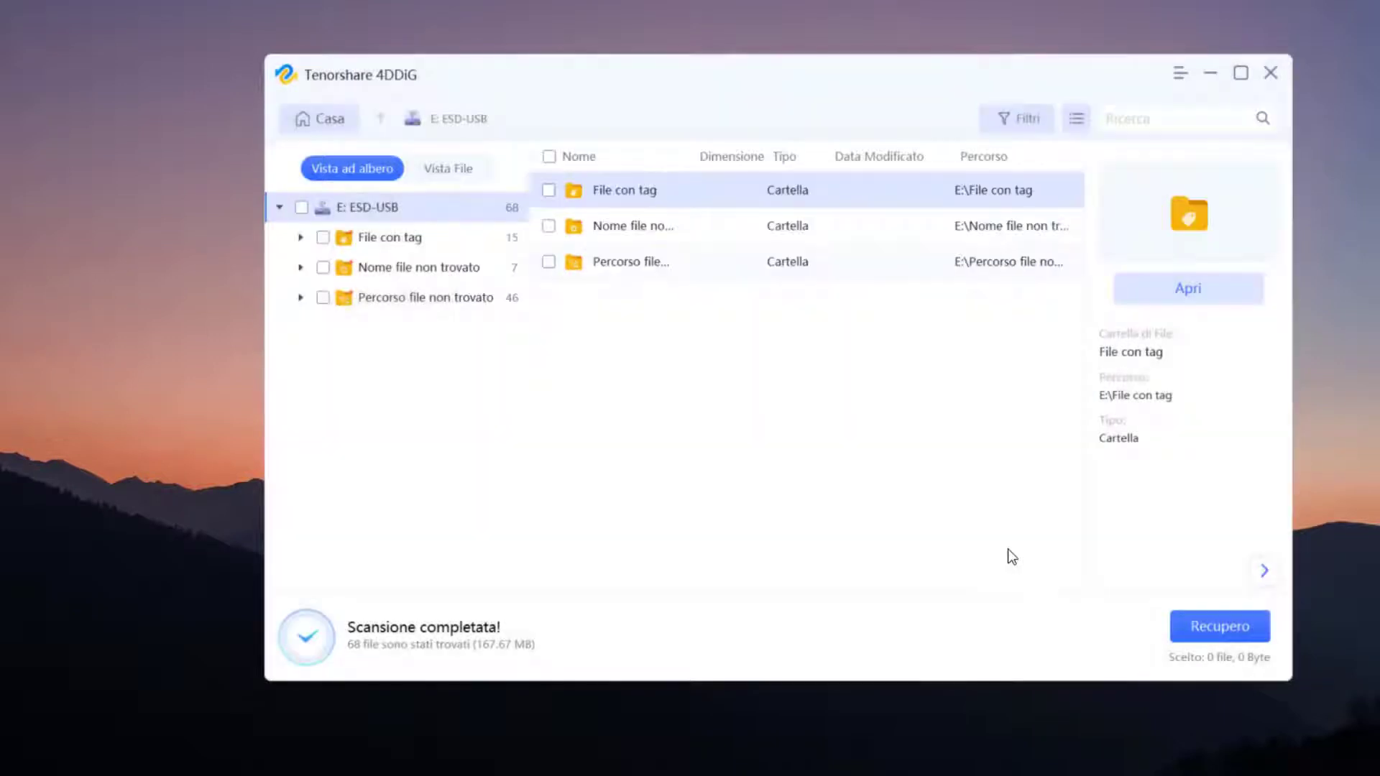
pyautogui.click(442, 180)
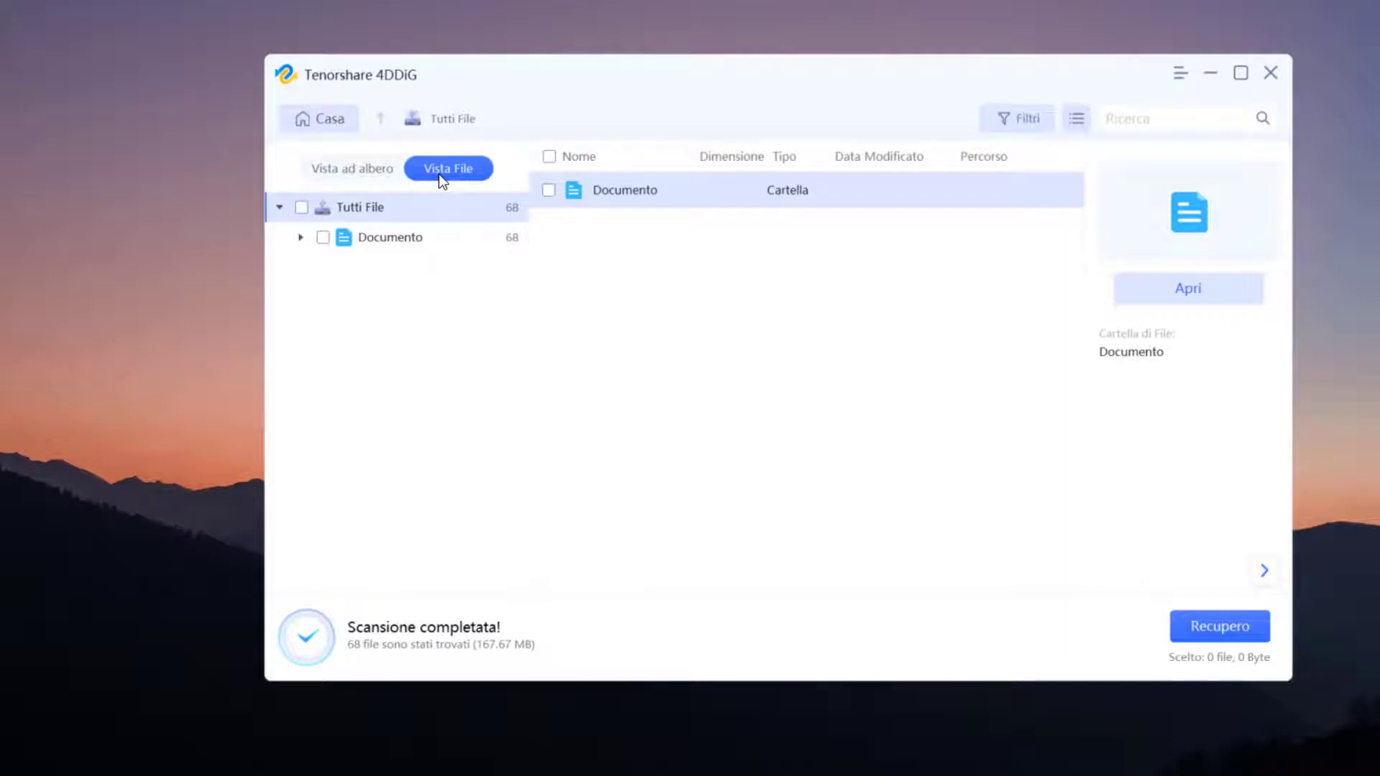
pyautogui.click(301, 238)
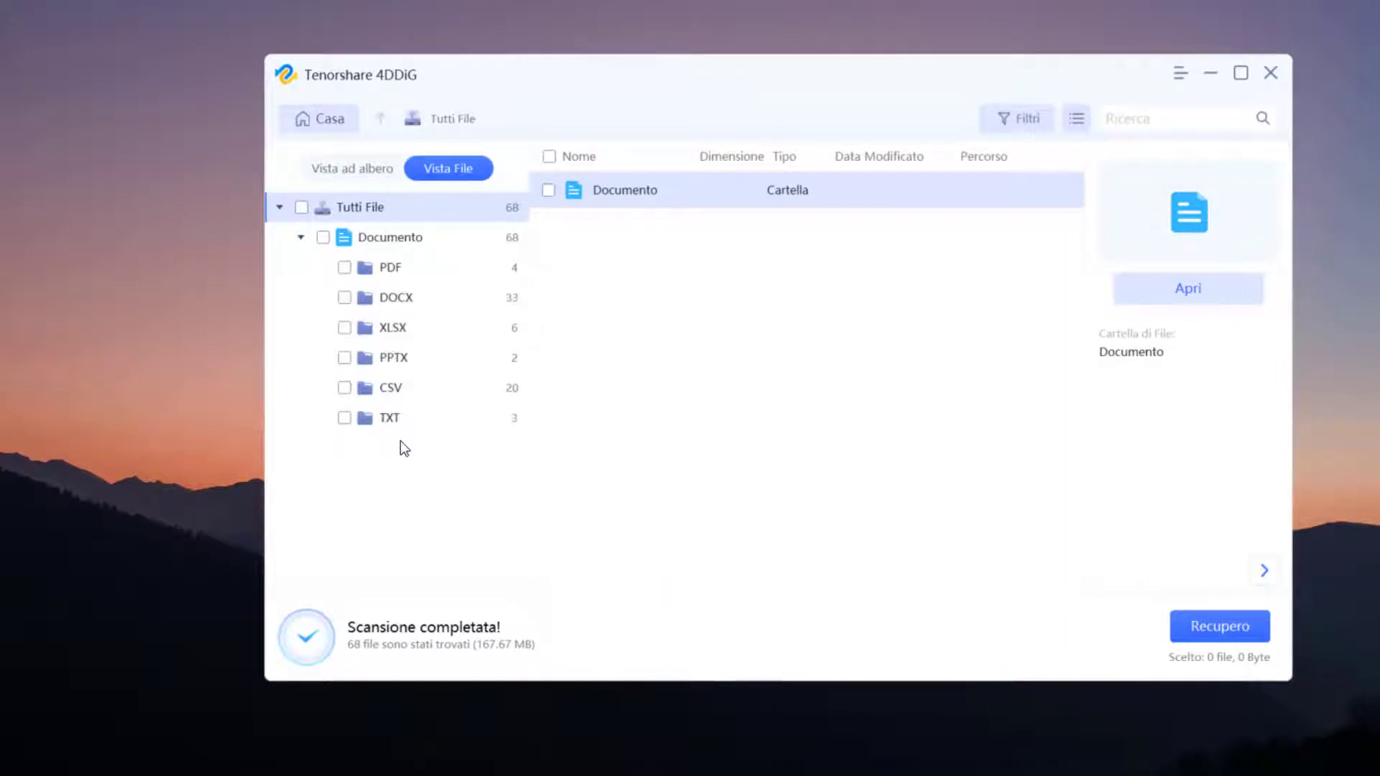
pyautogui.click(323, 237)
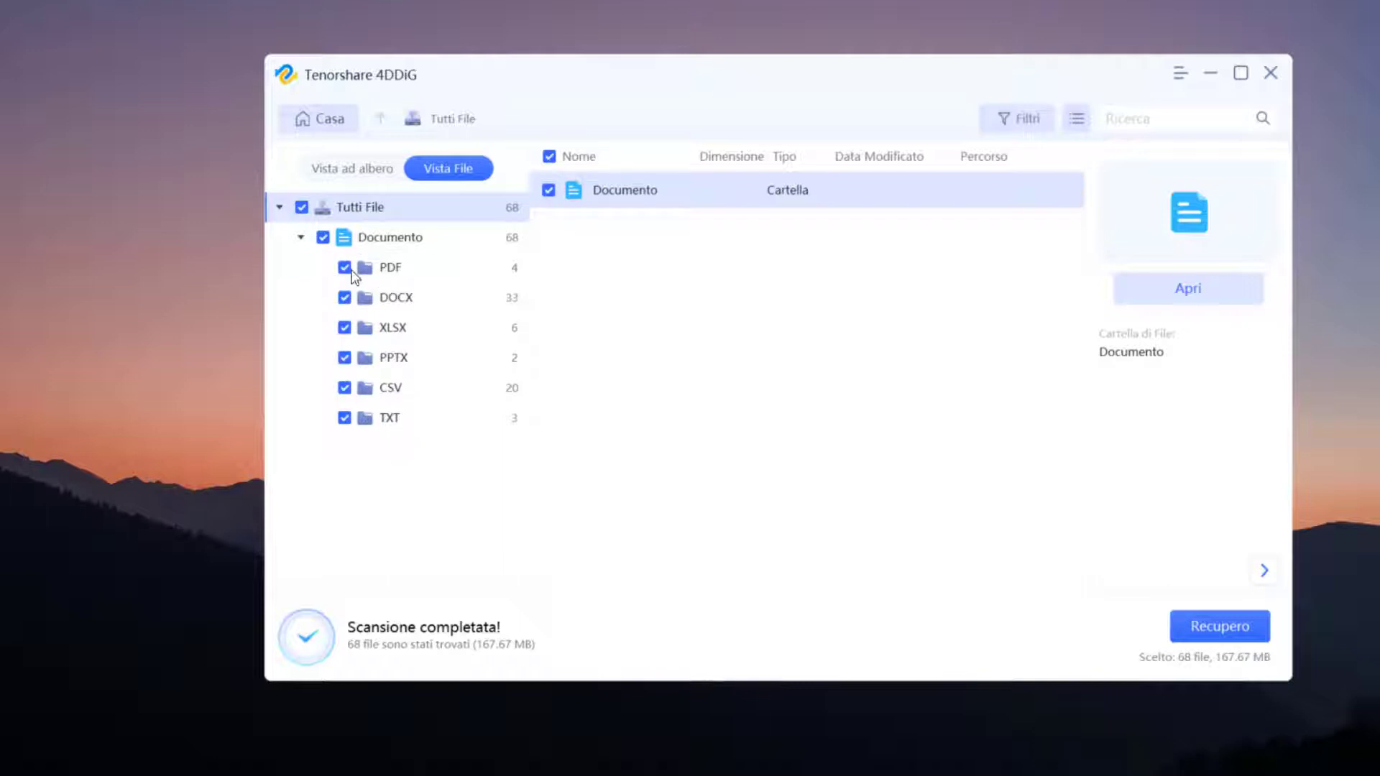
# Recover the selected documents to the Desktop, keeping their containing folders included in the export.
pyautogui.click(1210, 630)
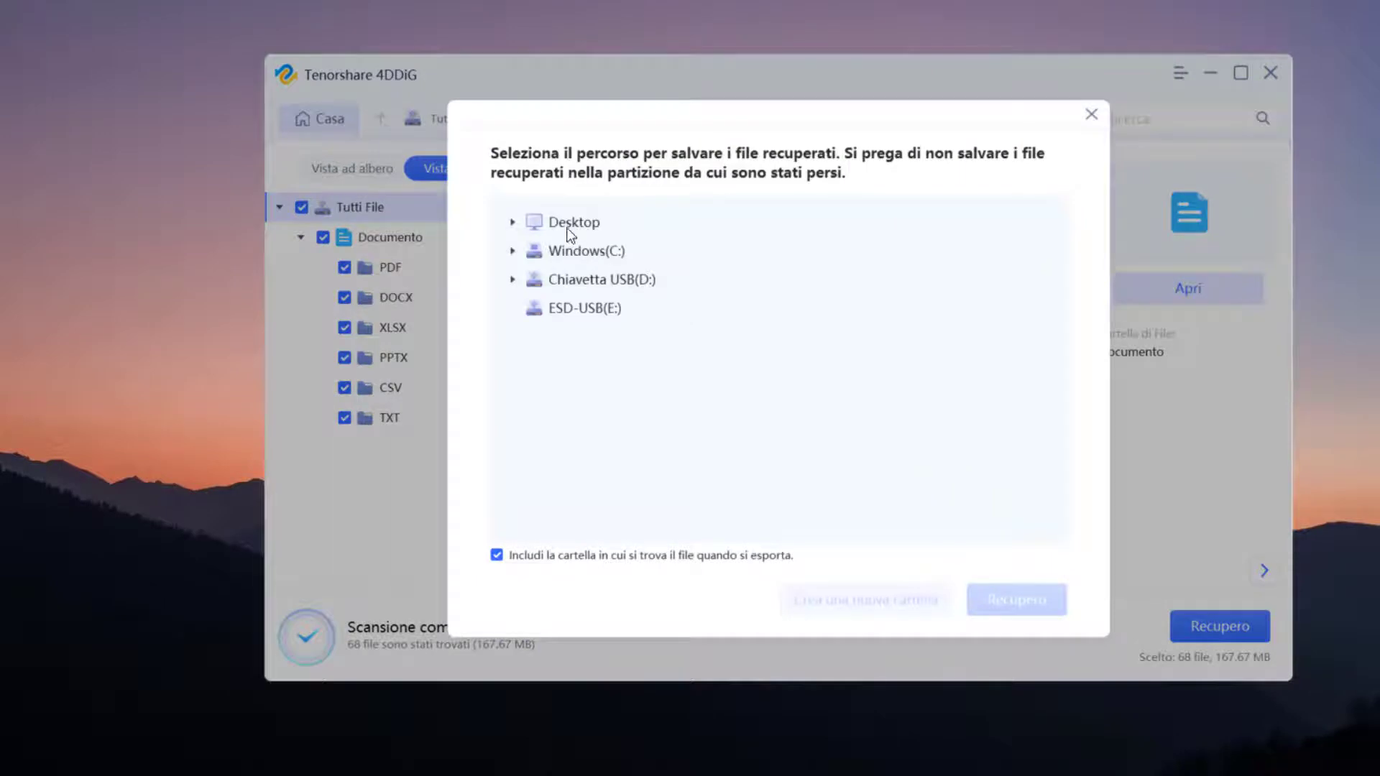
pyautogui.click(569, 229)
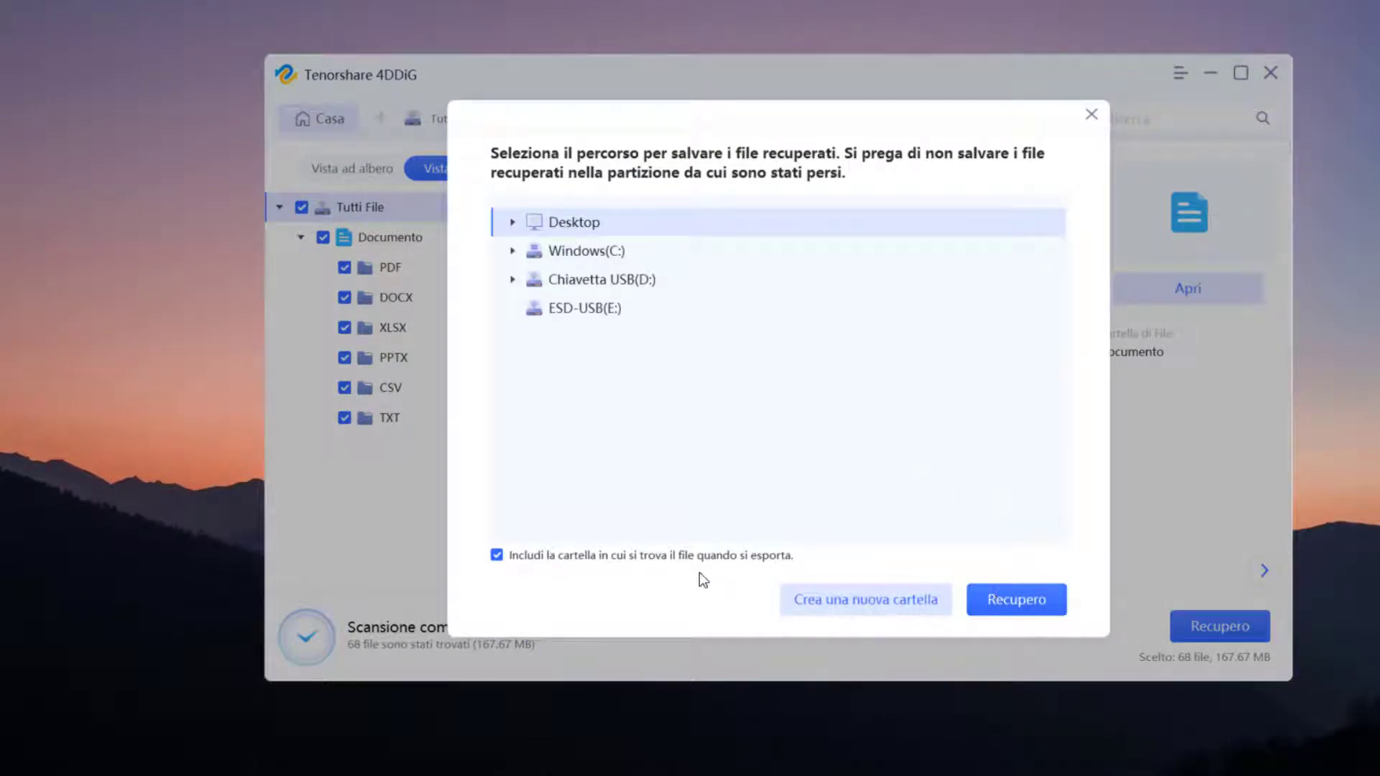
pyautogui.click(994, 598)
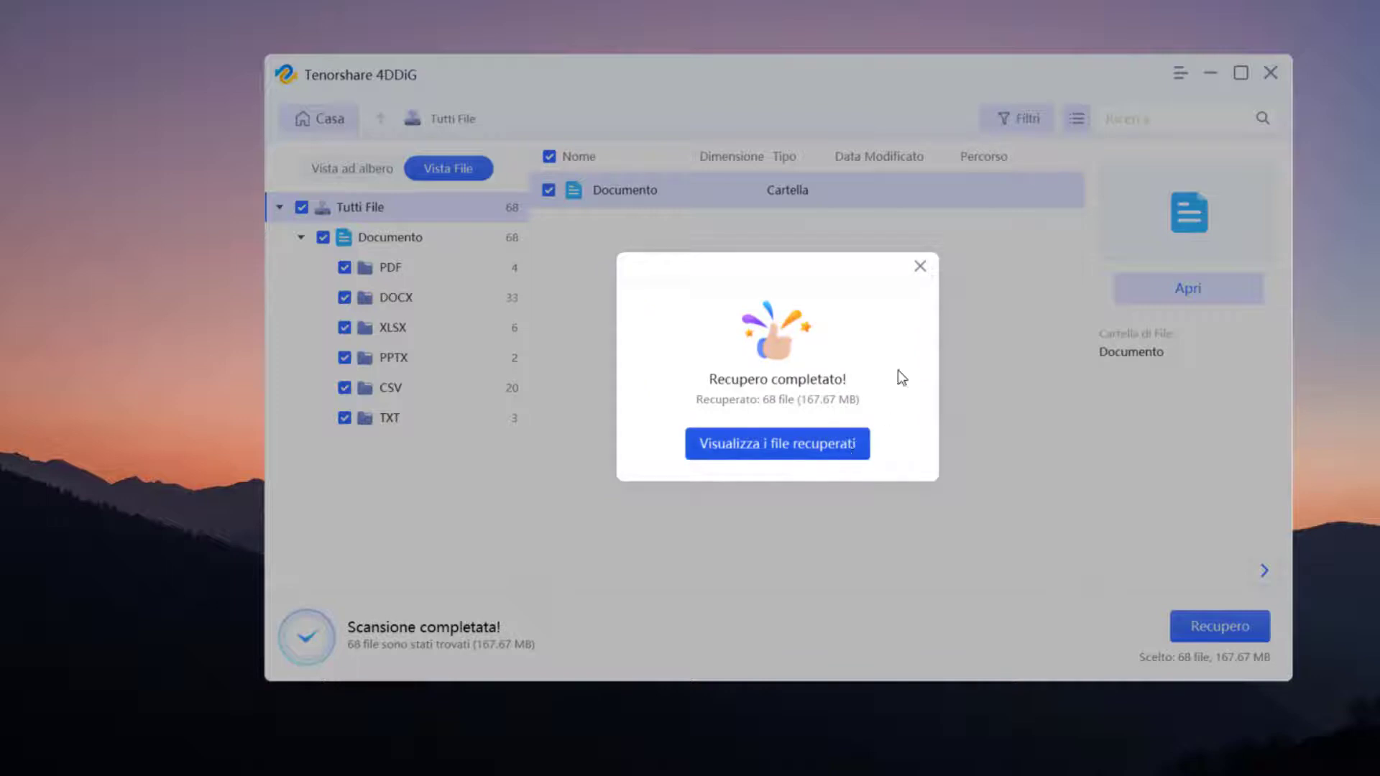
# View the recovered files in File Explorer and open the PDF folder under Tutti File > Documento.
pyautogui.click(822, 445)
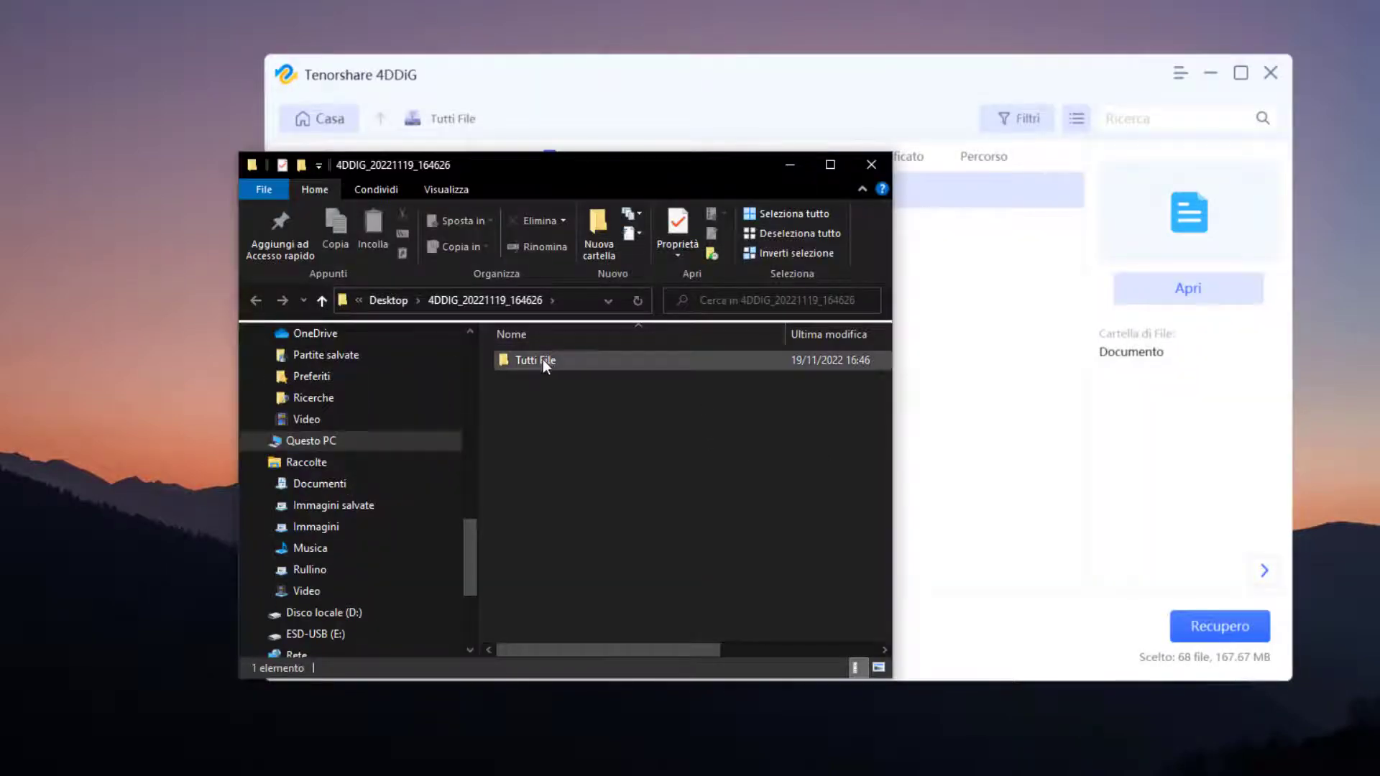
pyautogui.click(542, 361)
pyautogui.doubleClick(542, 360)
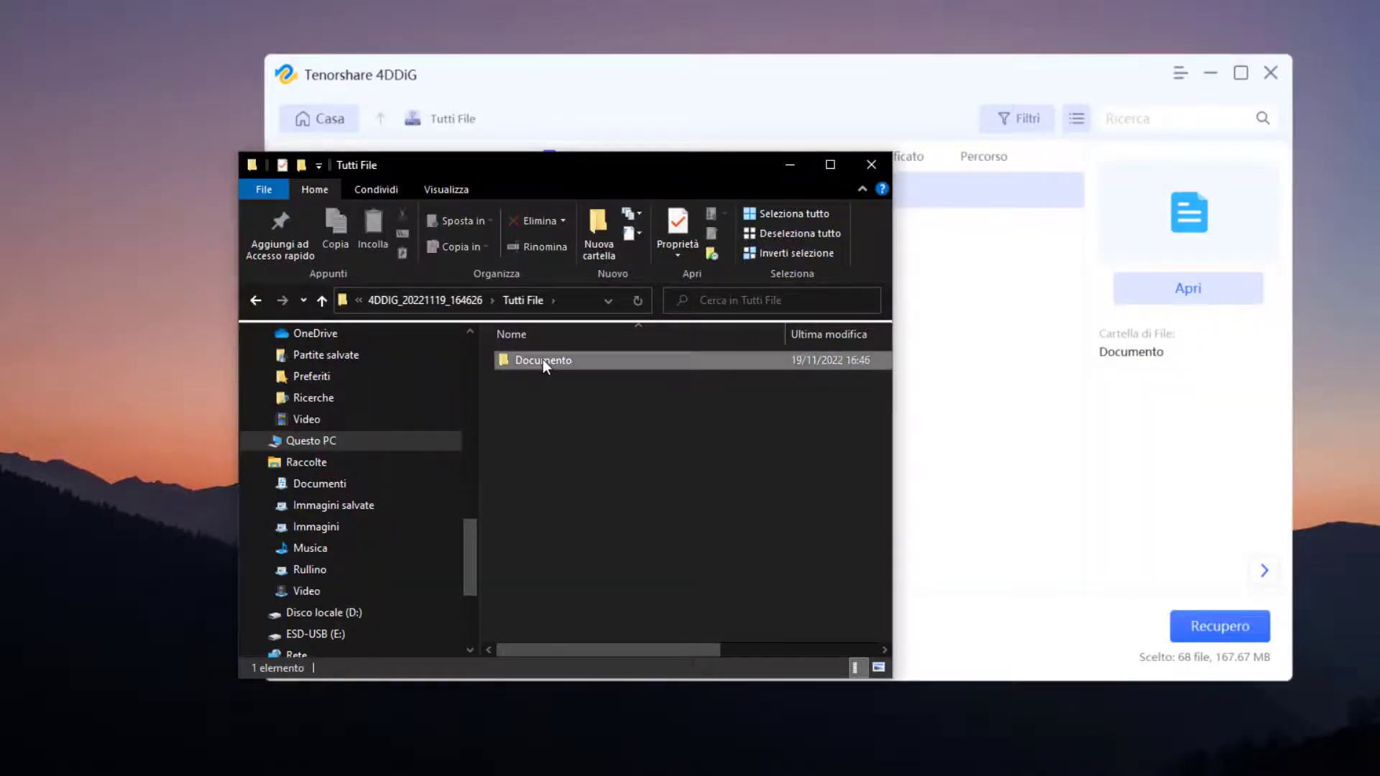
pyautogui.doubleClick(542, 359)
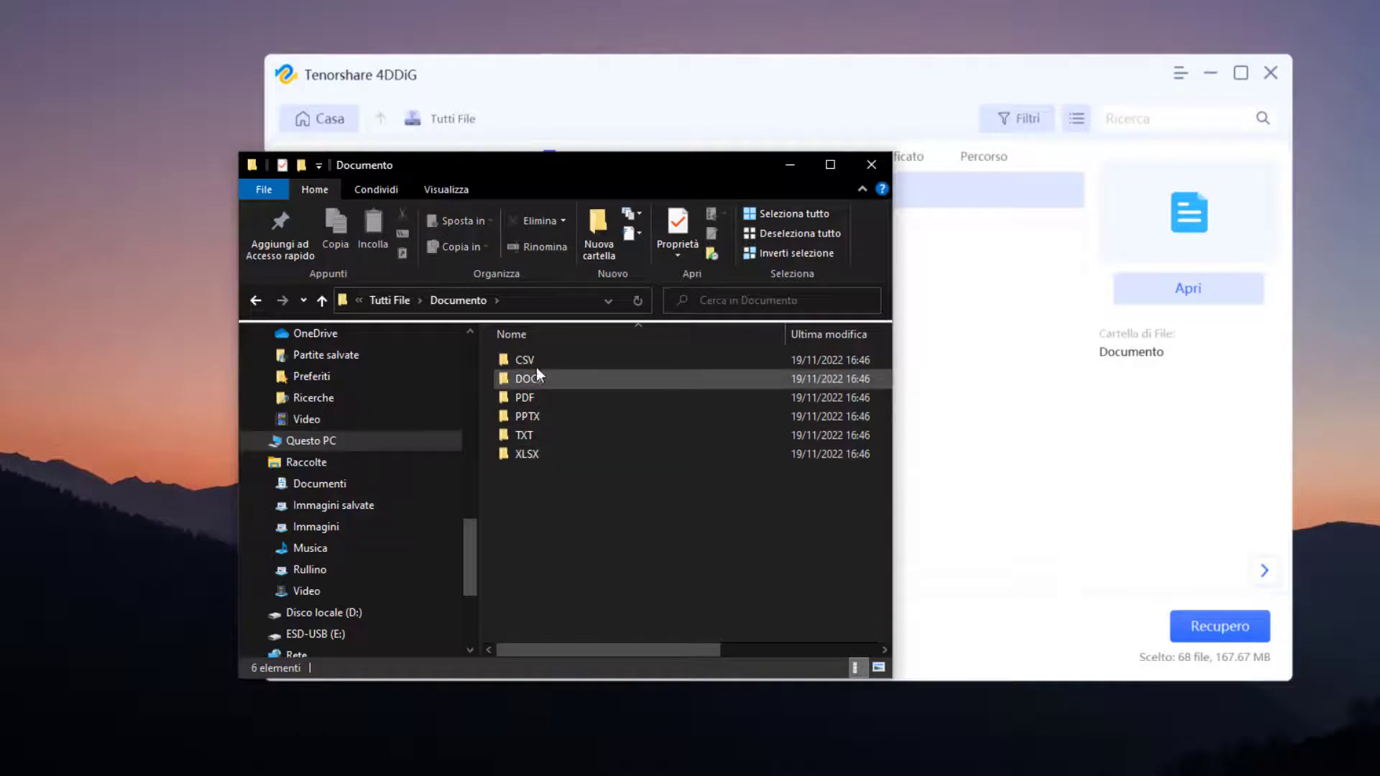
pyautogui.doubleClick(537, 398)
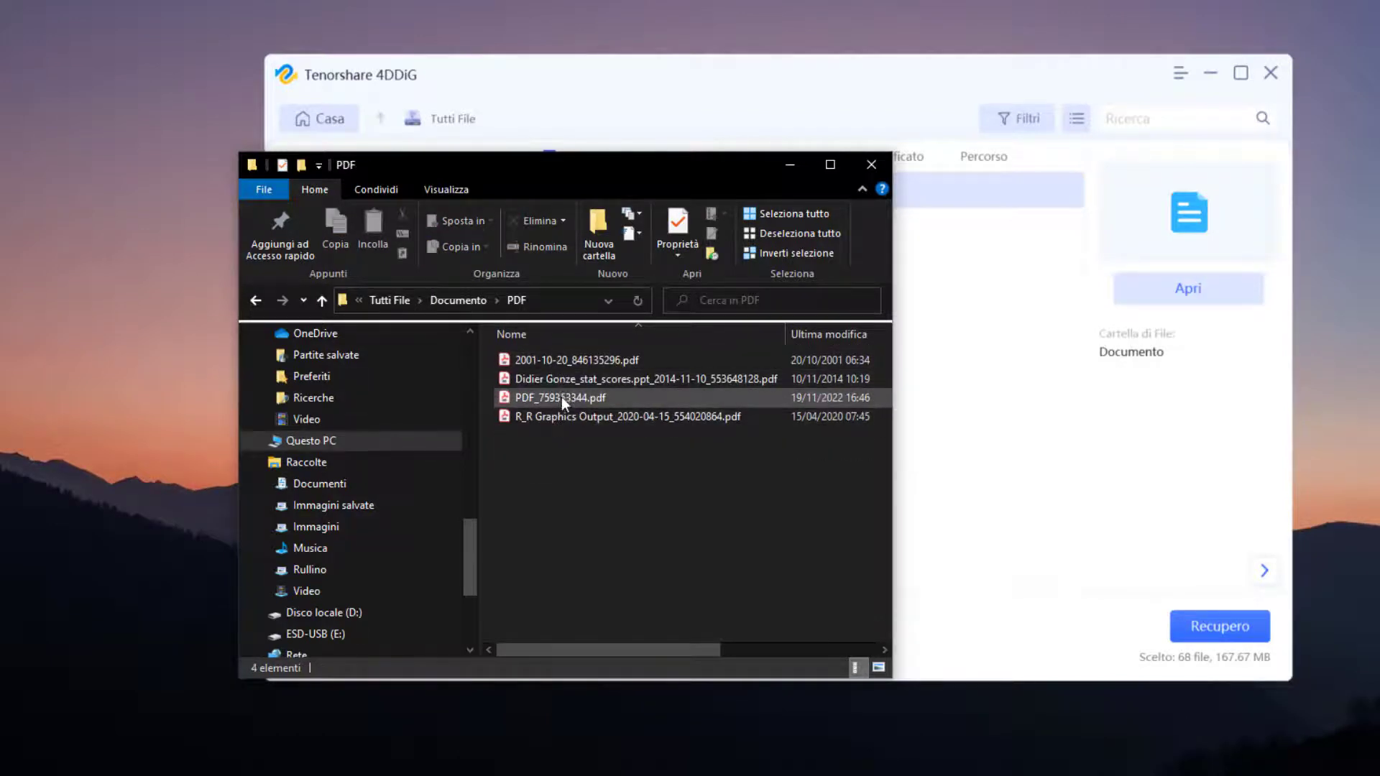
# Check the recovered R Graphics Output, 2001-10-20_846135296.pdf and stat_scores PDFs one after another, closing each after viewing.
pyautogui.doubleClick(562, 416)
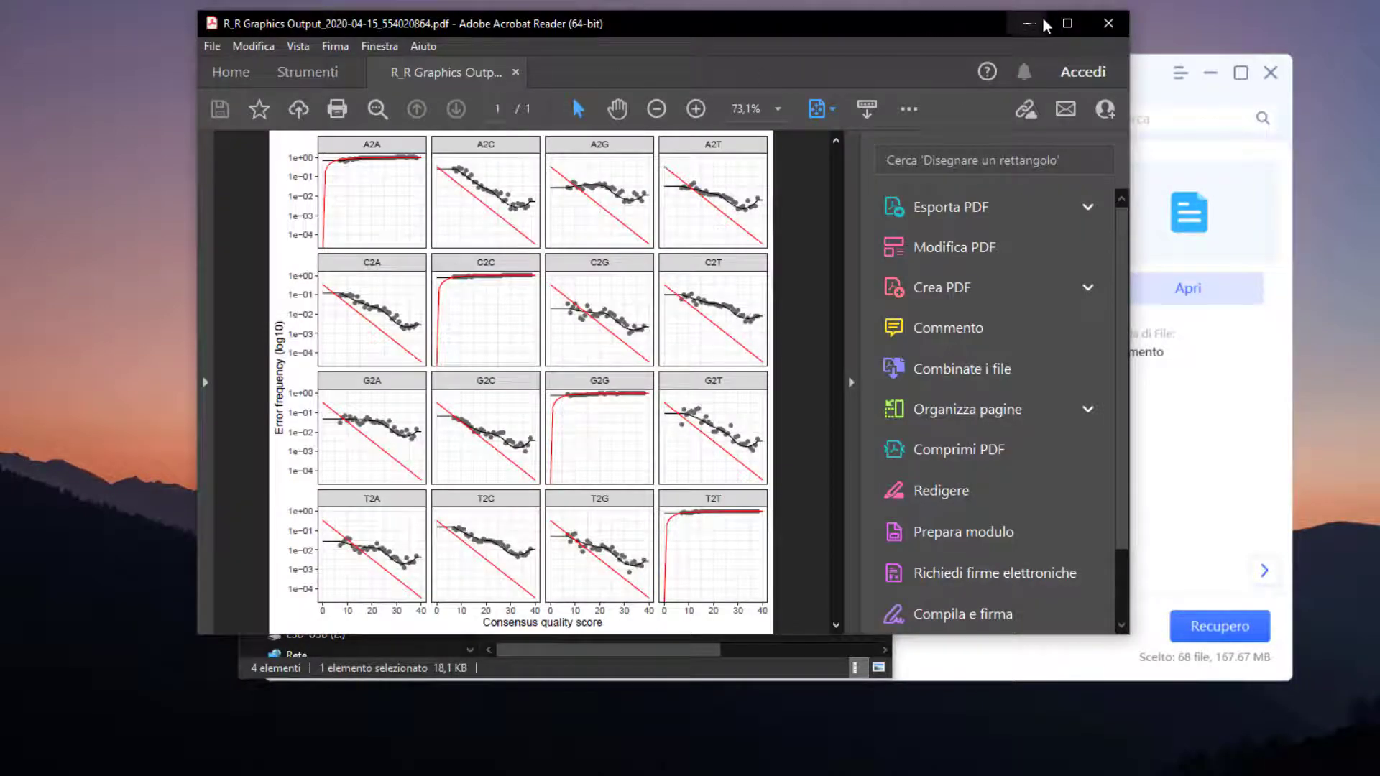
pyautogui.click(1108, 23)
pyautogui.doubleClick(644, 359)
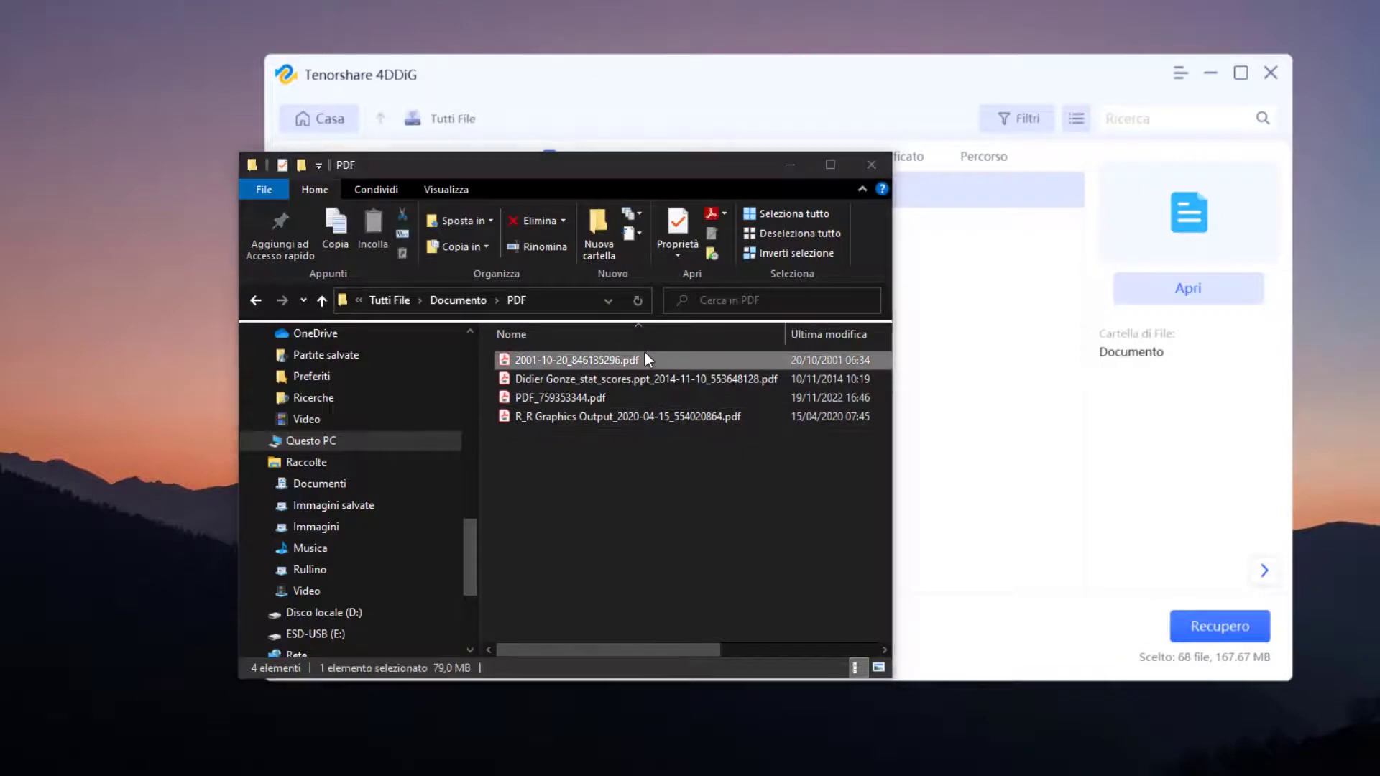
pyautogui.click(1109, 34)
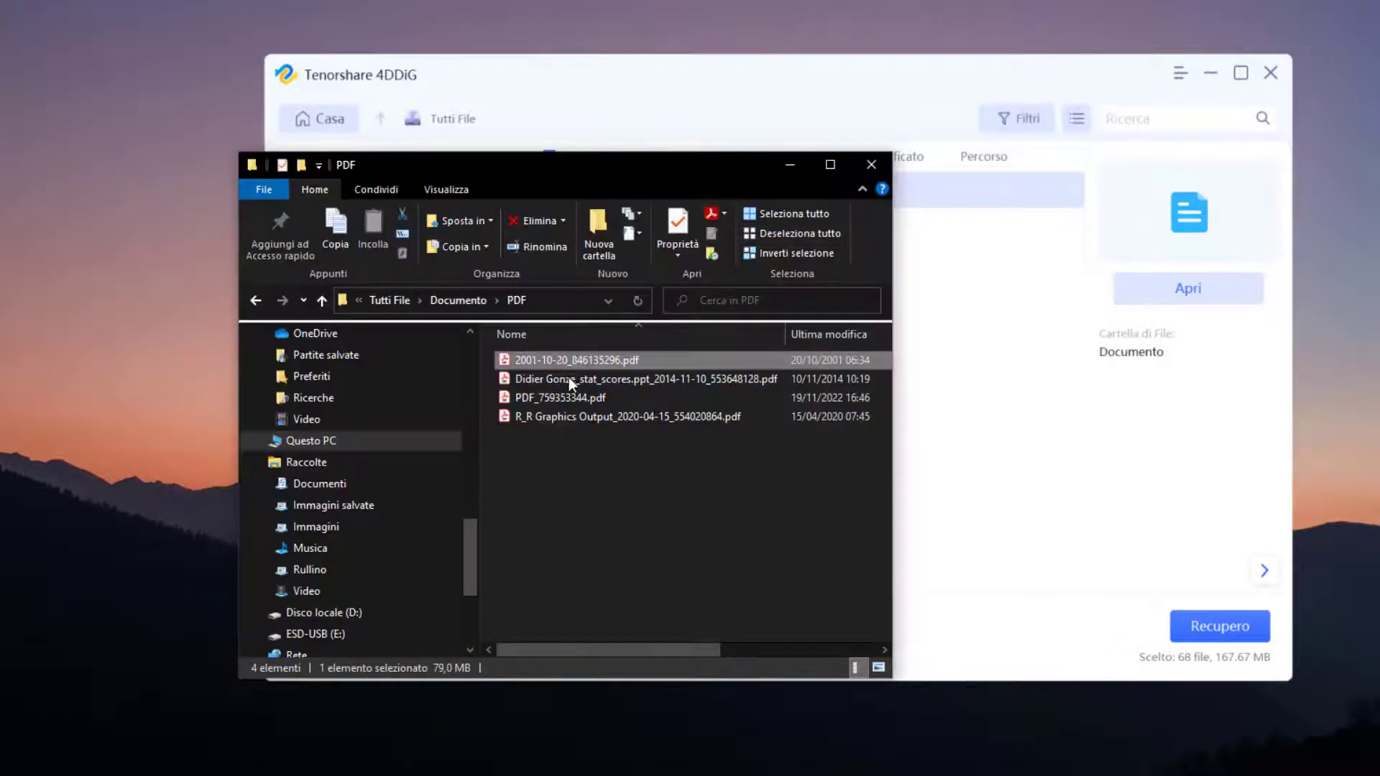
pyautogui.click(567, 386)
pyautogui.doubleClick(567, 389)
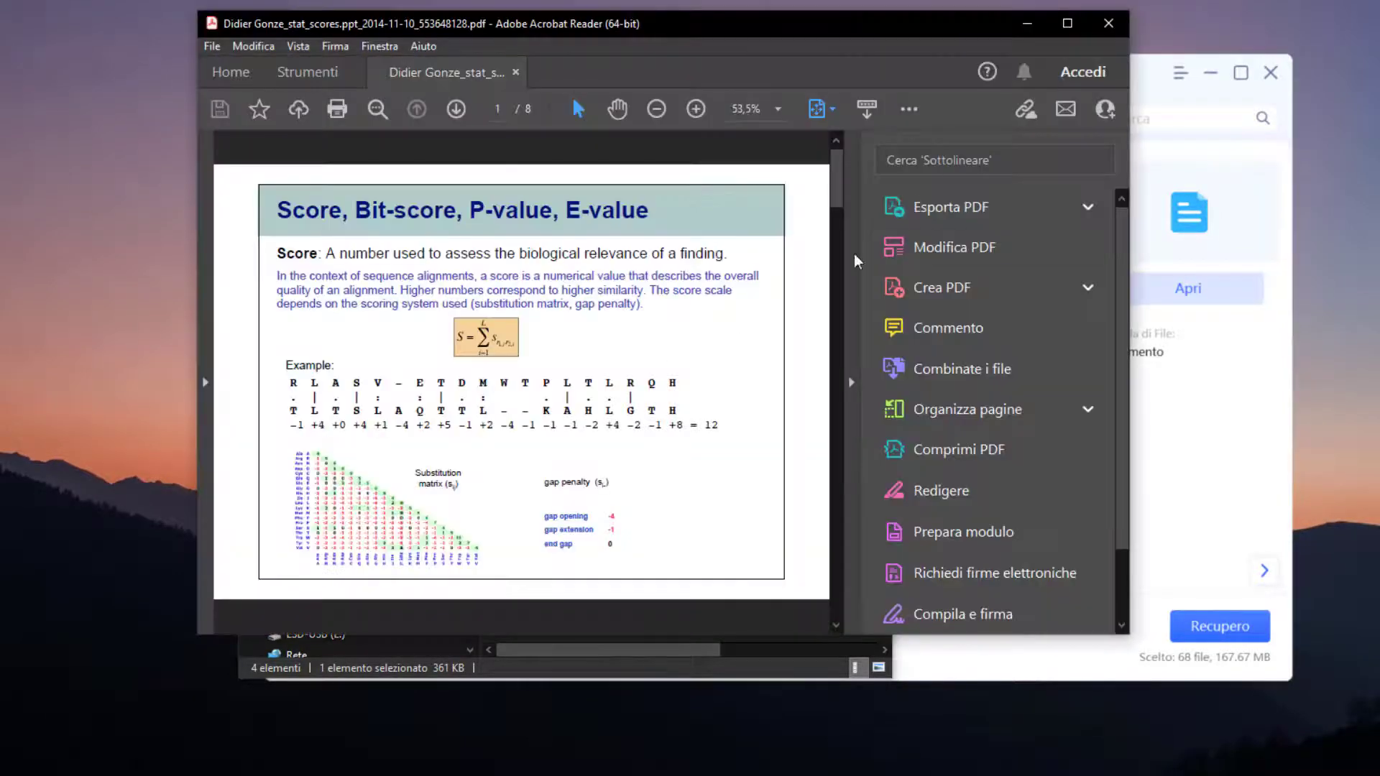
pyautogui.scroll(-3, 811, 349)
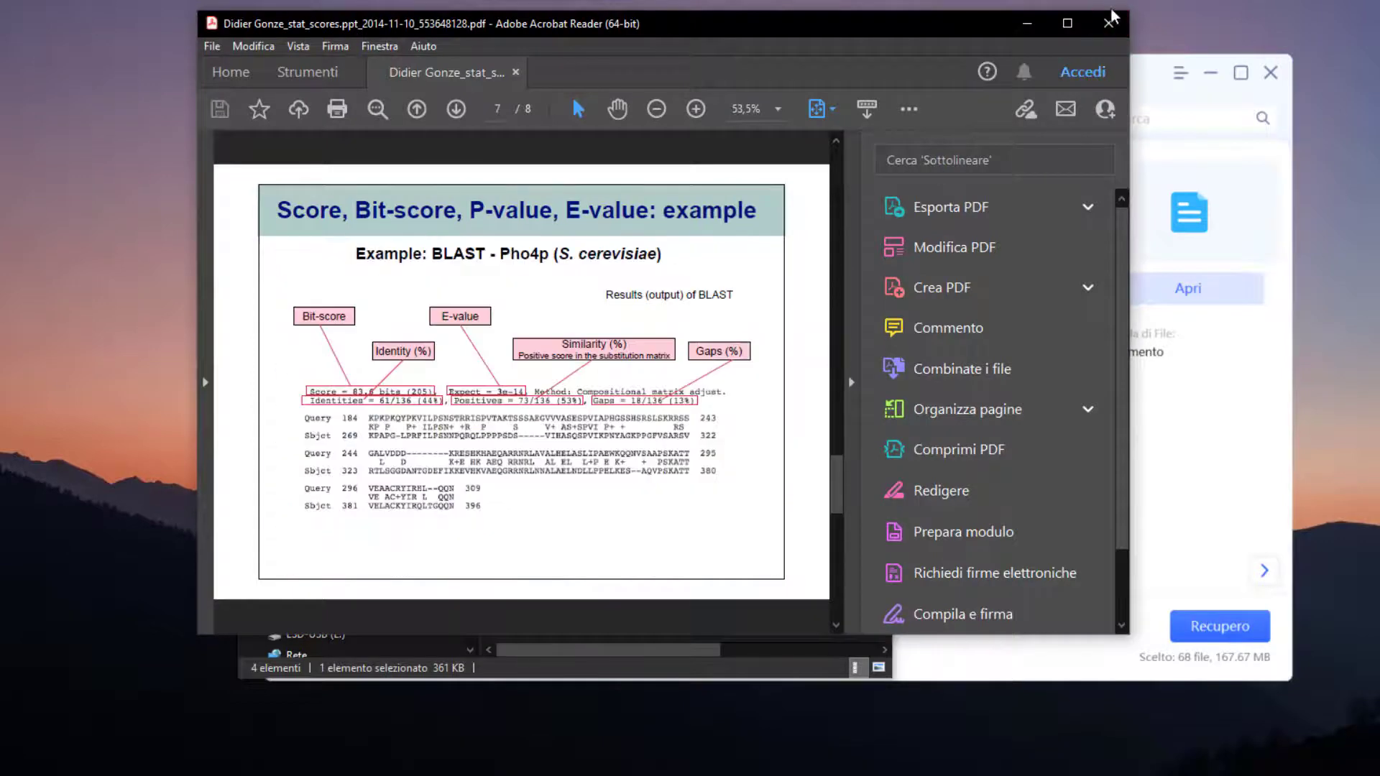
pyautogui.click(1109, 23)
# Return to the Documento folder and look through the recovered Word files in the DOCX folder.
pyautogui.click(255, 300)
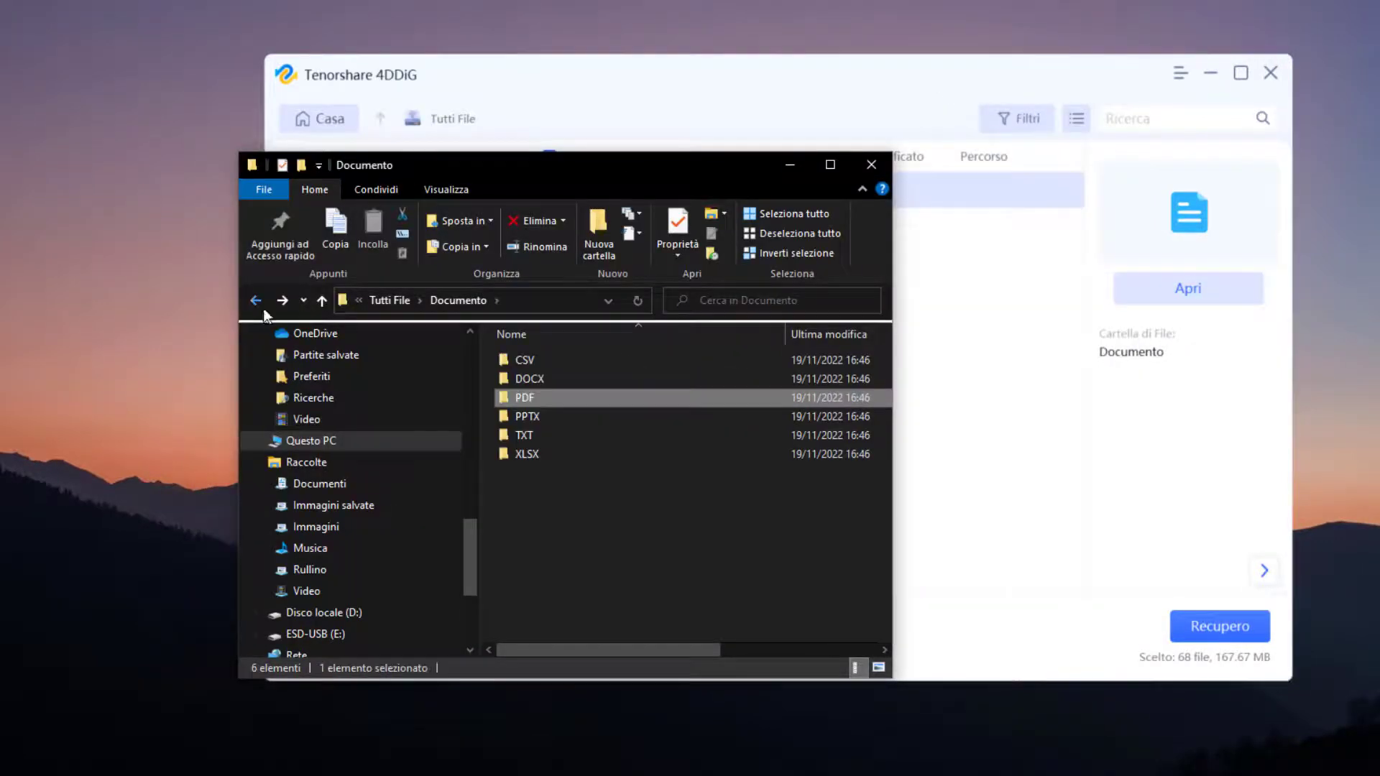
pyautogui.doubleClick(561, 376)
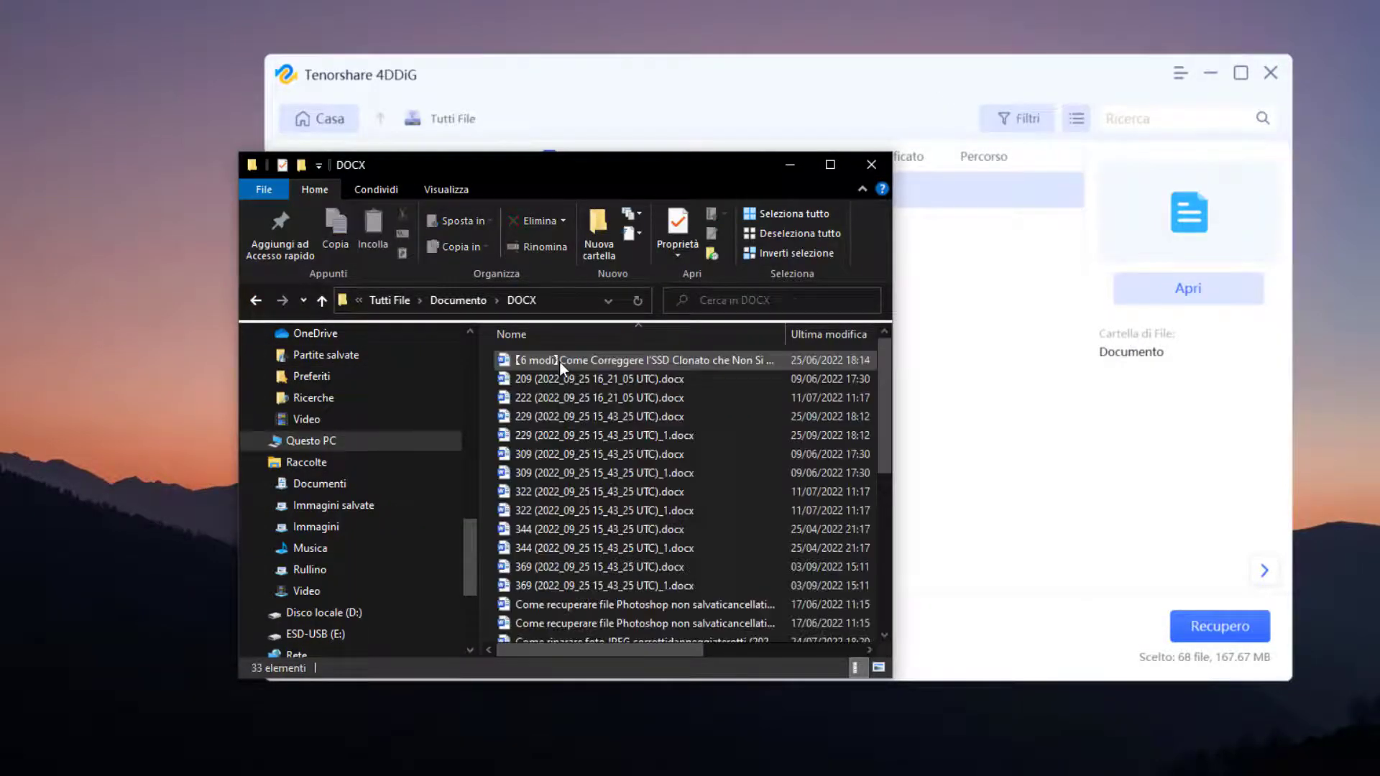
pyautogui.scroll(-6, 572, 427)
pyautogui.scroll(2, 572, 434)
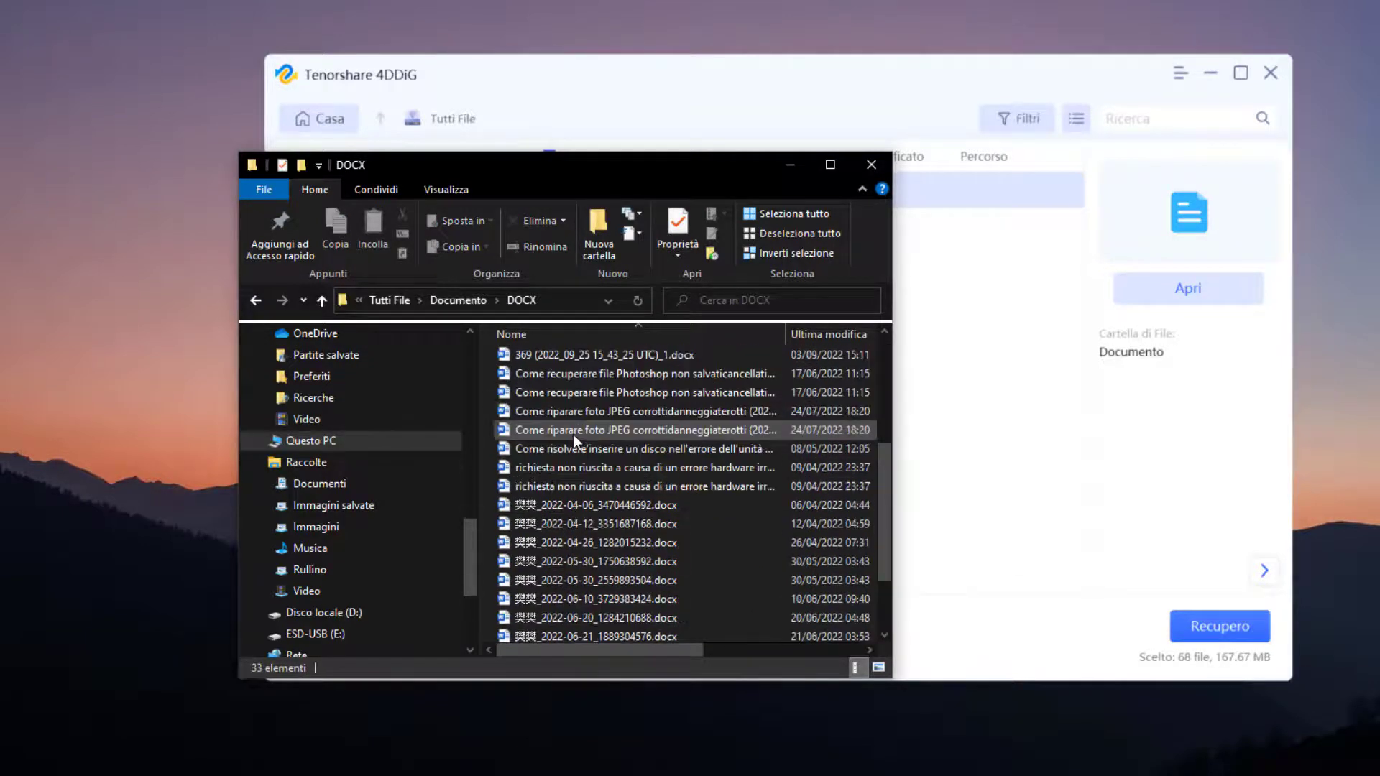
pyautogui.scroll(4, 572, 434)
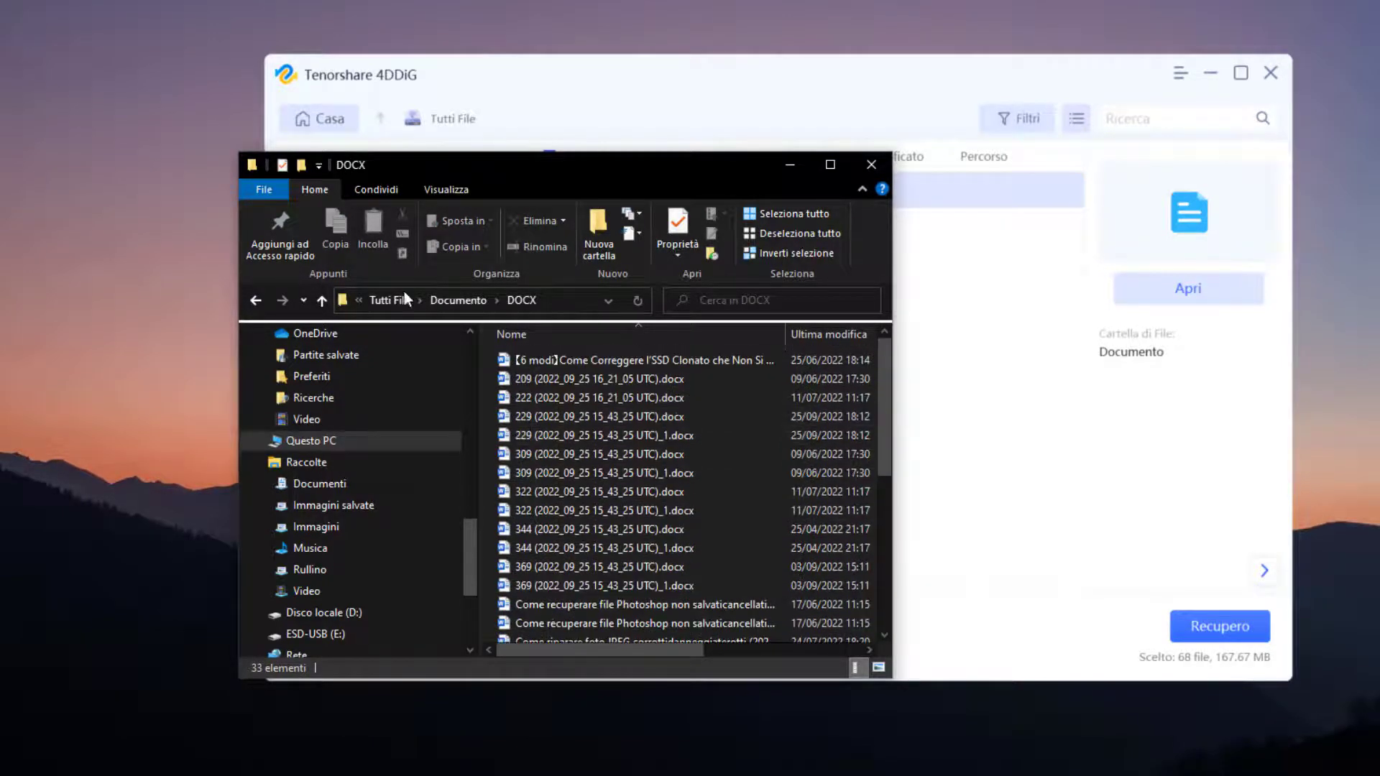
# Go back up to Documento and look through the recovered fastq spreadsheets in the CSV folder.
pyautogui.click(321, 300)
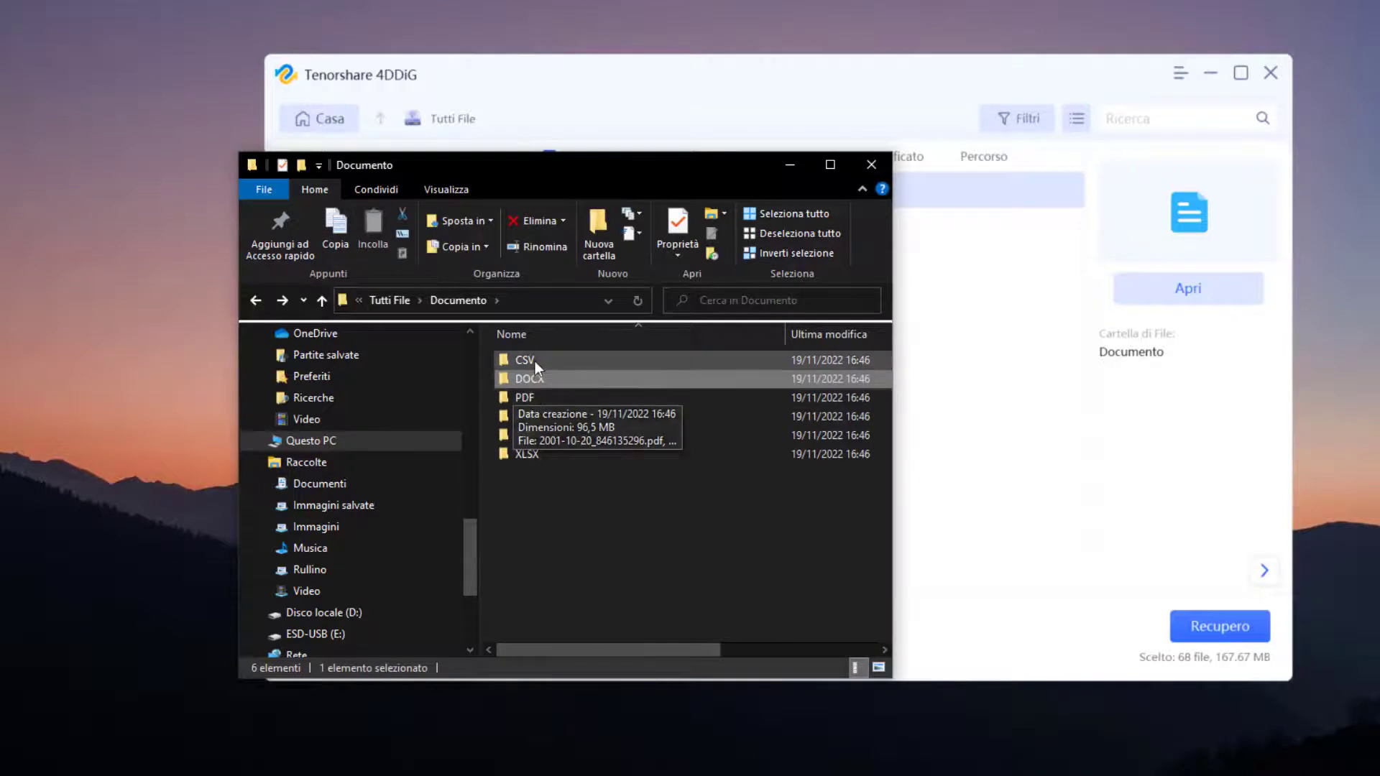
pyautogui.doubleClick(535, 360)
pyautogui.scroll(-2, 535, 361)
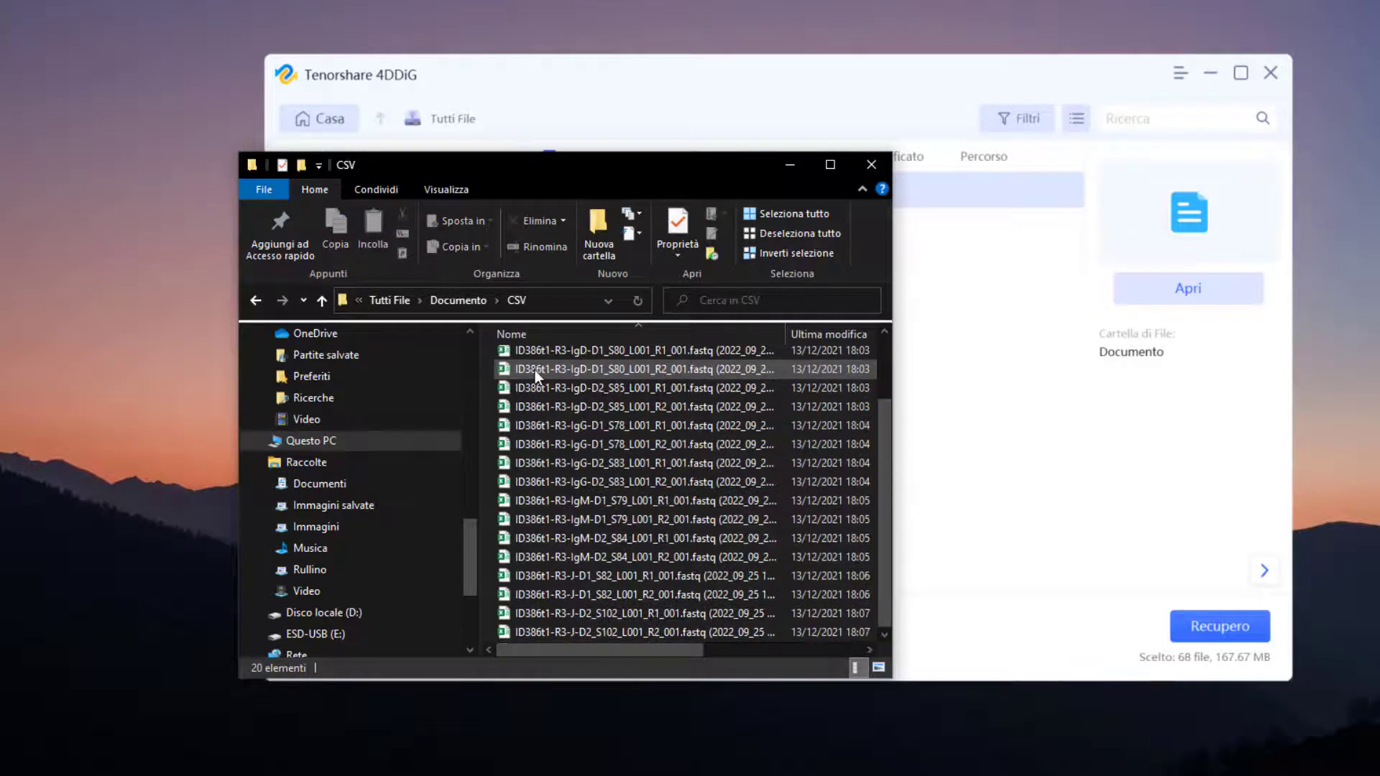
pyautogui.scroll(2, 567, 452)
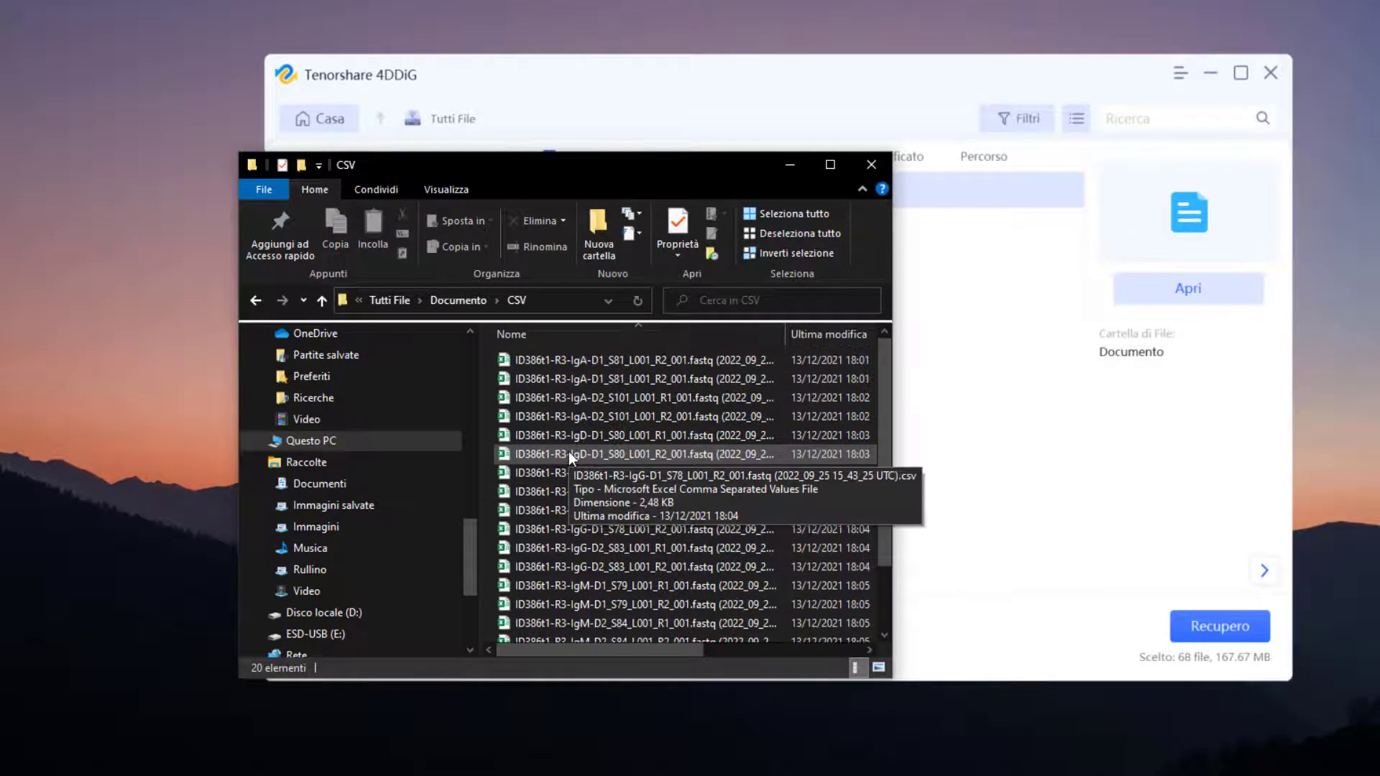
pyautogui.click(568, 451)
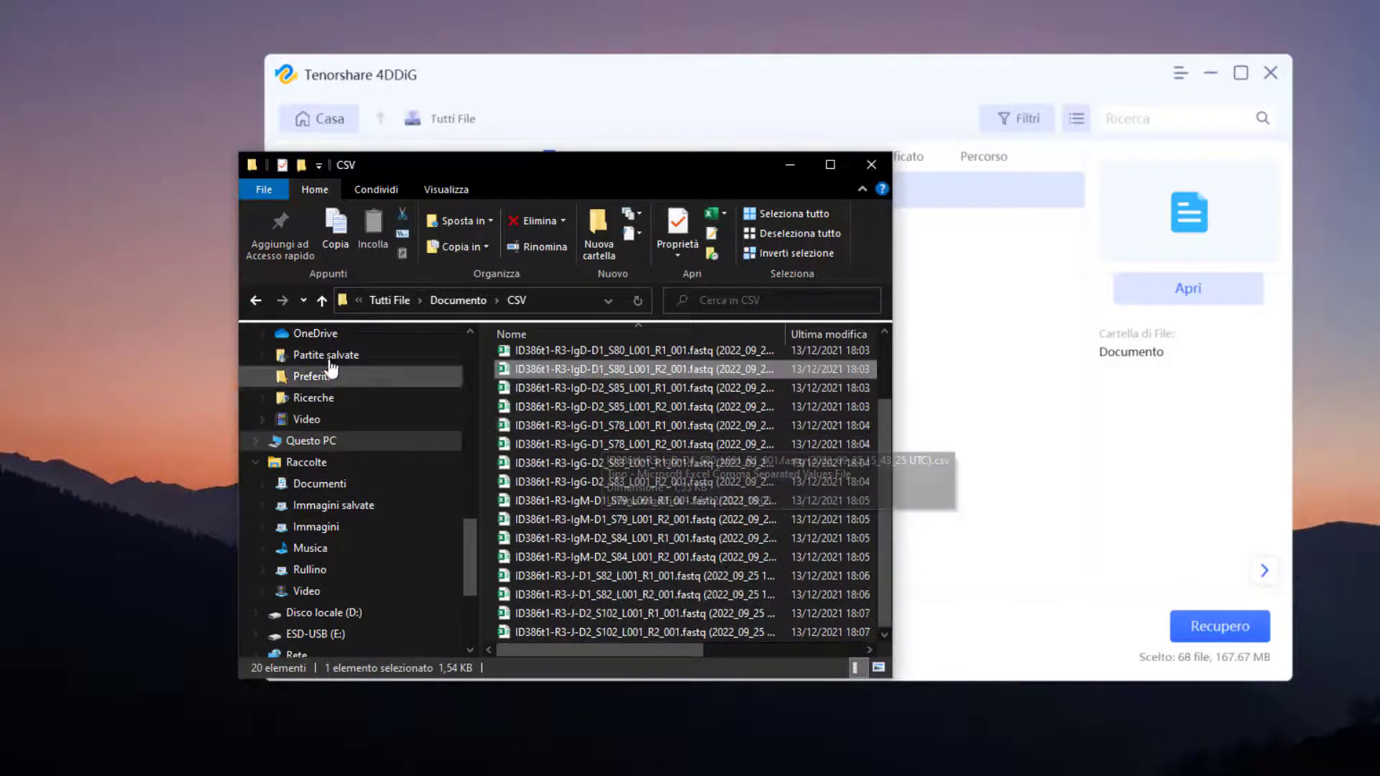
# In the TXT folder, check the contents of the "Use CE 7.4 if you can't open it" and second discorsi text files.
pyautogui.click(256, 300)
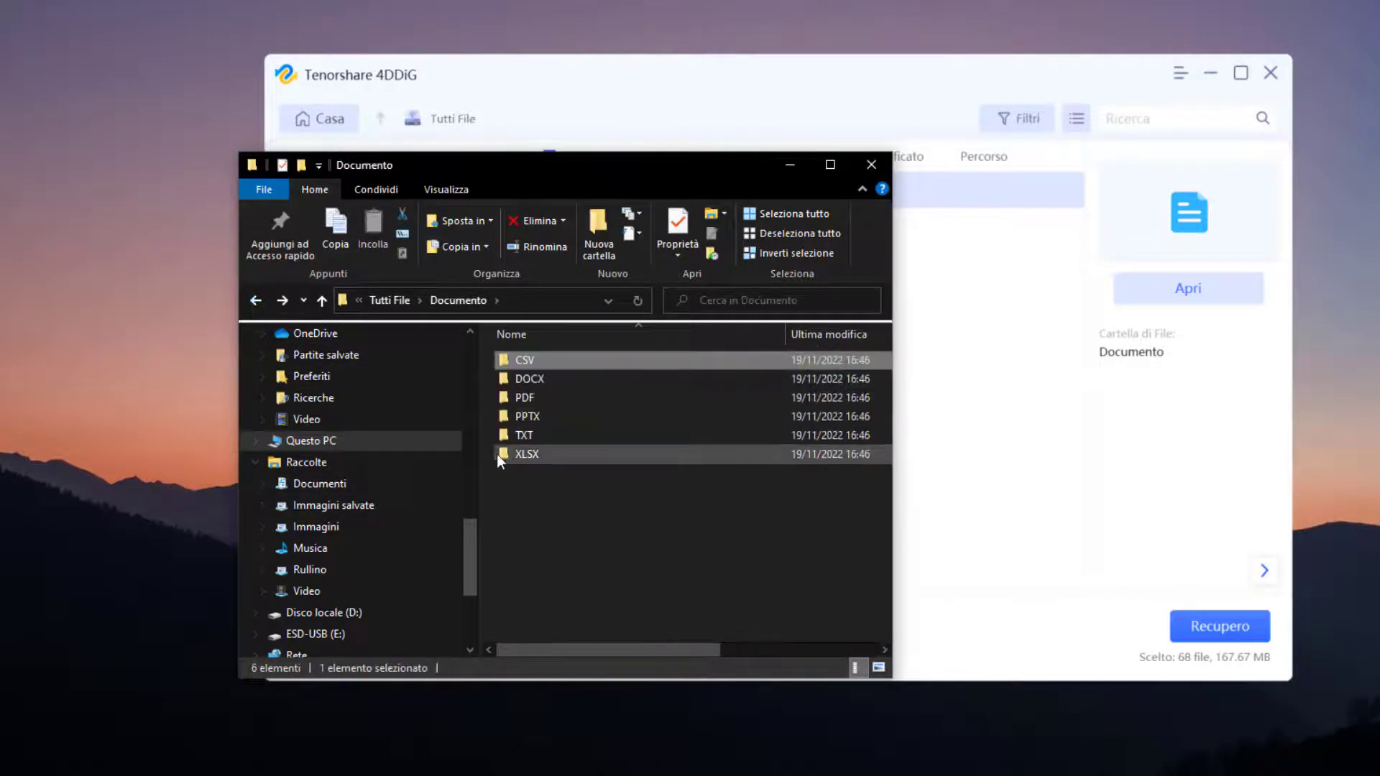
pyautogui.click(523, 442)
pyautogui.doubleClick(523, 442)
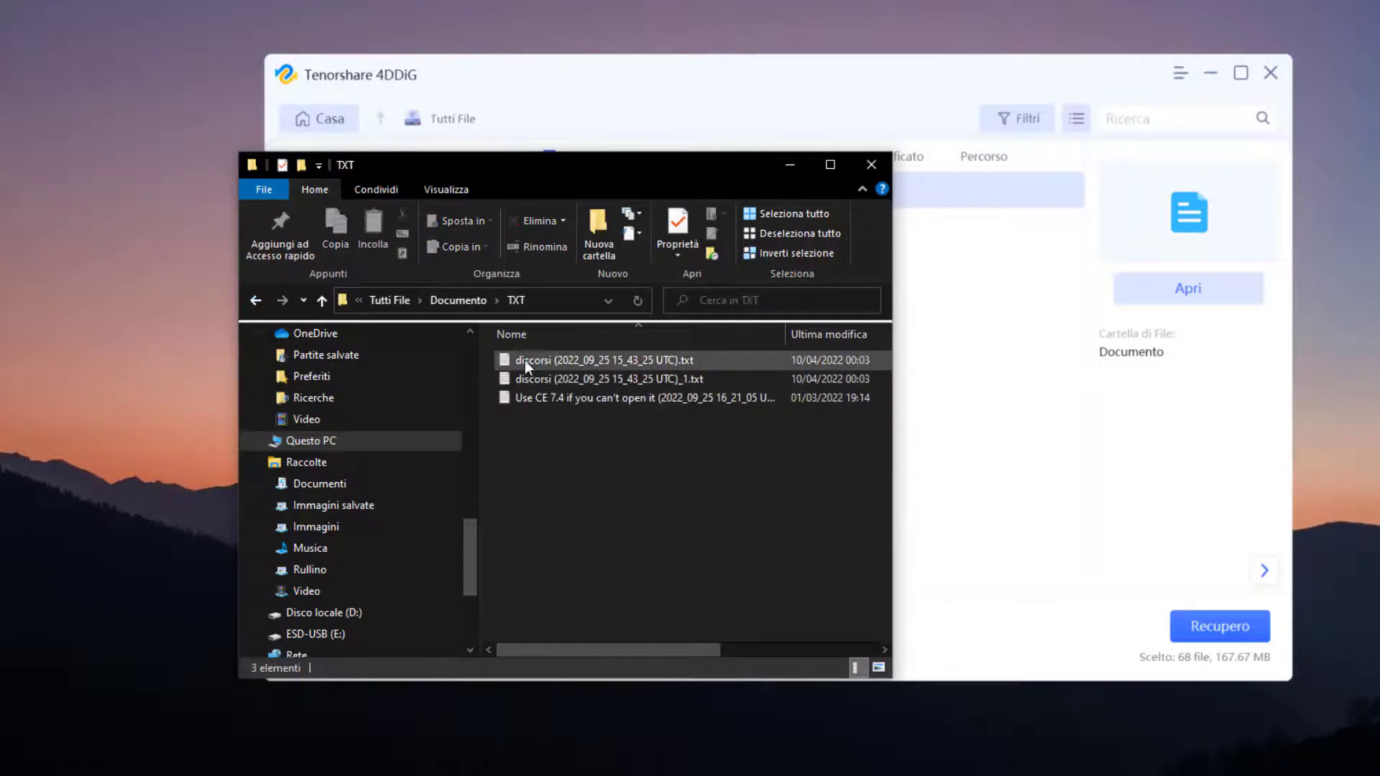
pyautogui.doubleClick(546, 404)
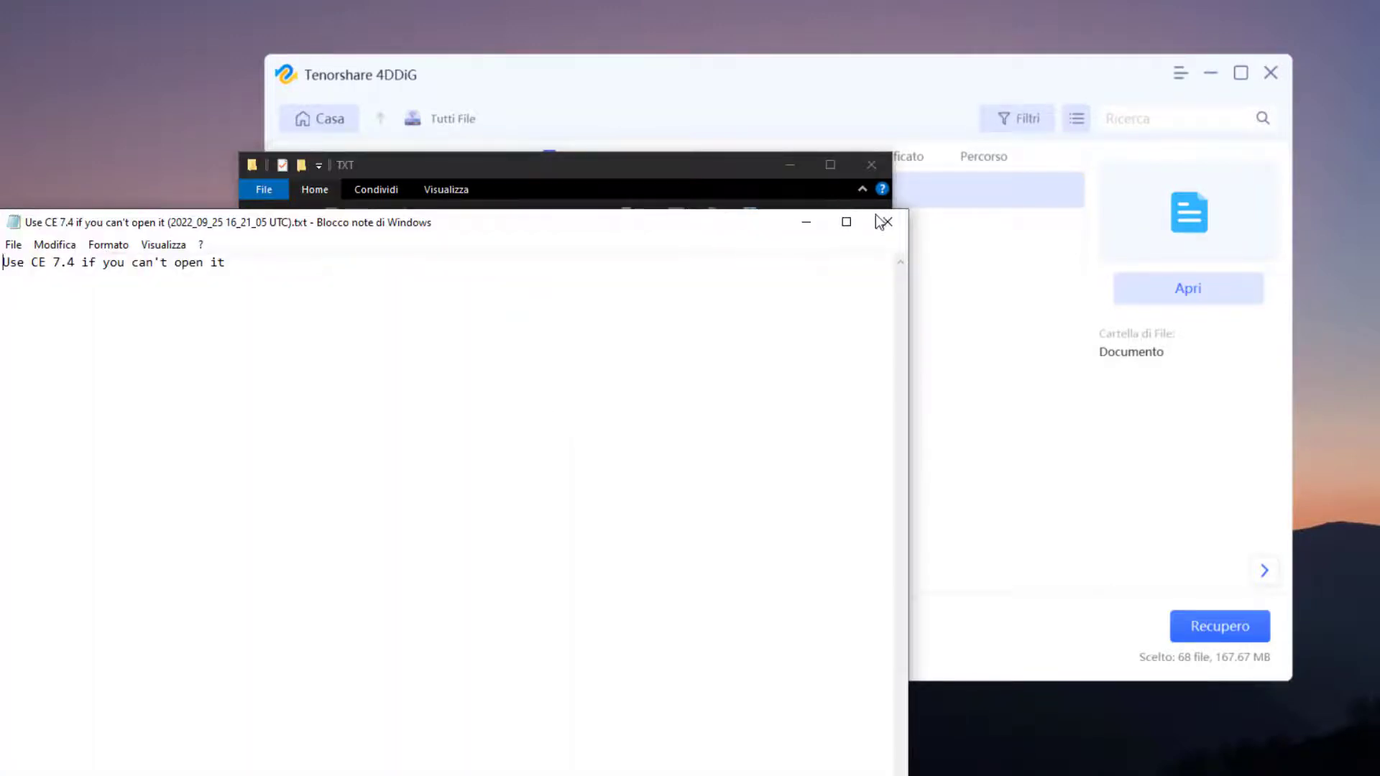
pyautogui.click(884, 222)
pyautogui.doubleClick(663, 375)
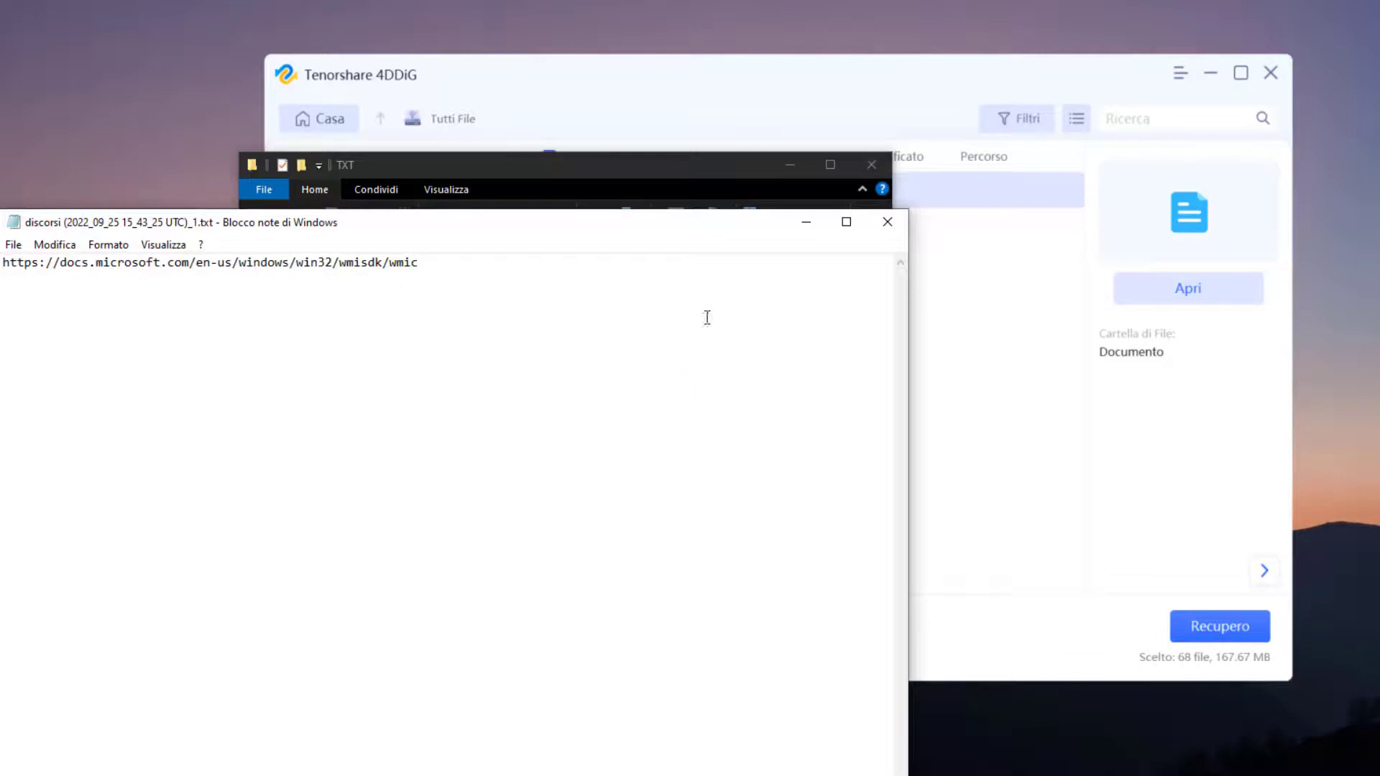
pyautogui.click(887, 222)
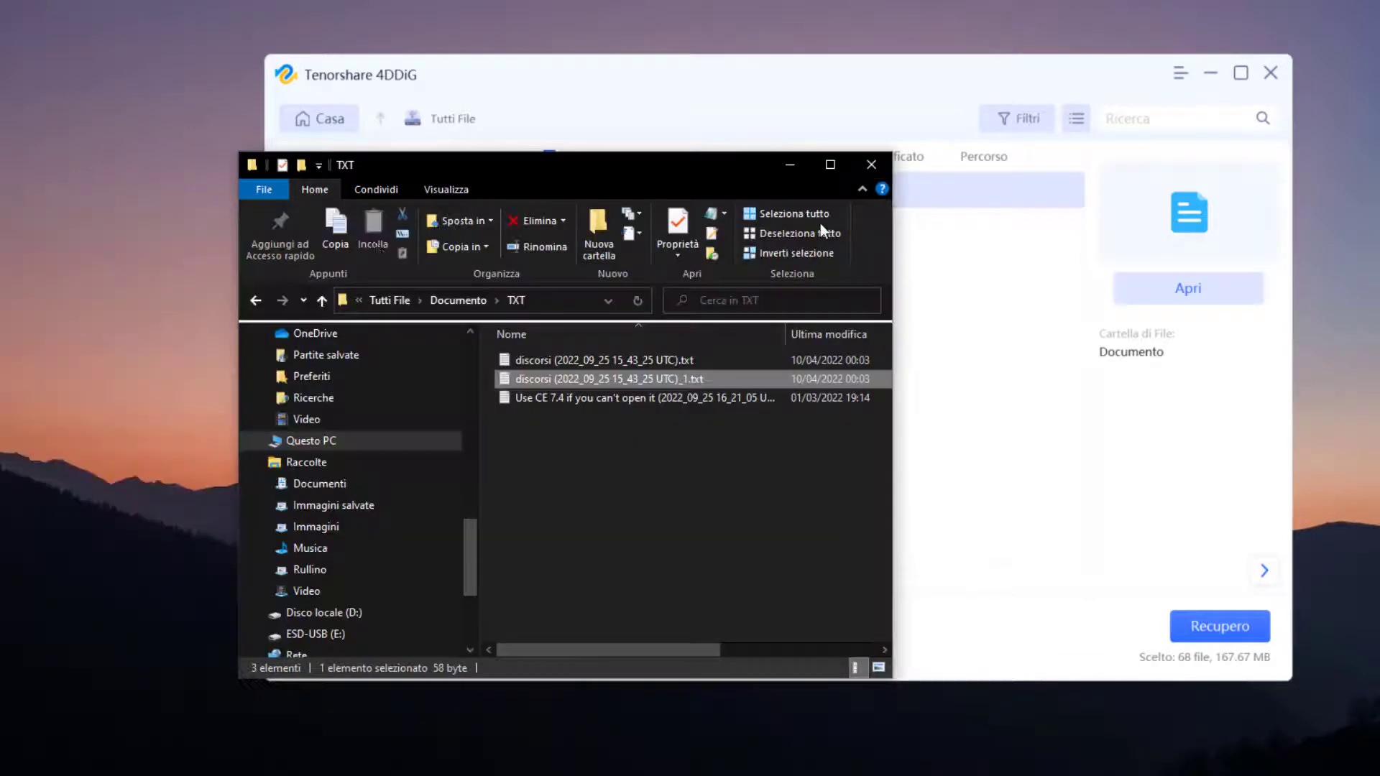
# Go to the PPTX folder and open the recovered presentation PPTX_7413489664.pptx in PowerPoint.
pyautogui.click(256, 301)
pyautogui.doubleClick(536, 418)
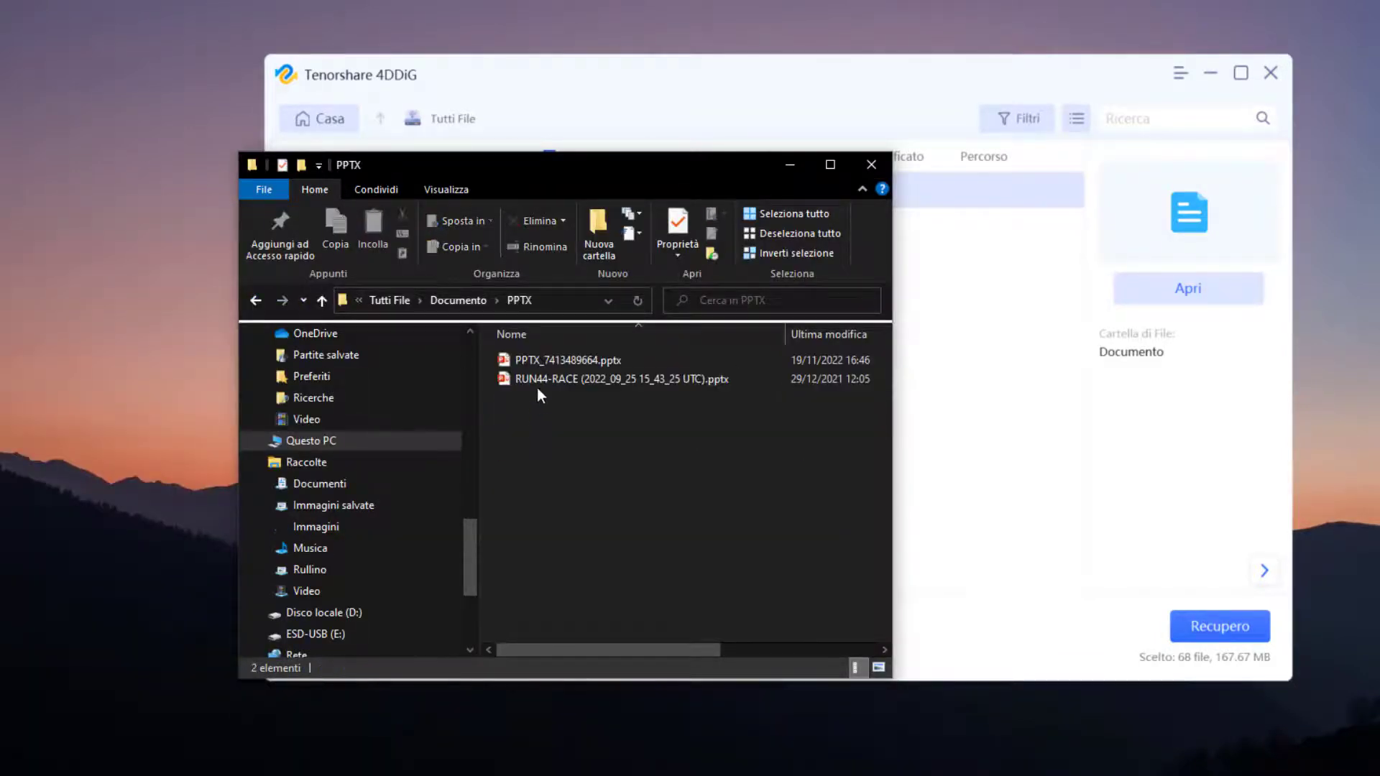
pyautogui.doubleClick(541, 366)
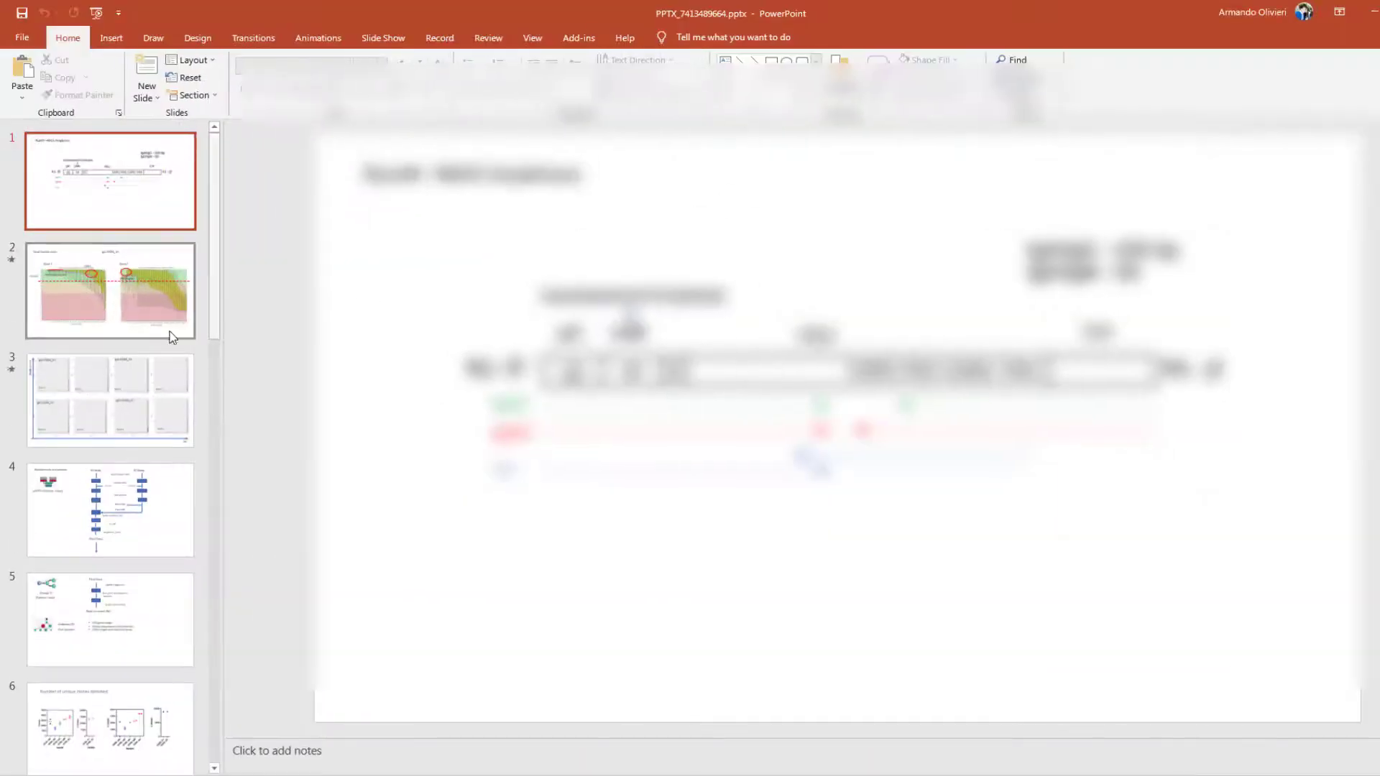
# Look through the slides of the recovered presentation, viewing slide 2 in full, and close the PPTX folder window.
pyautogui.scroll(-5, 171, 302)
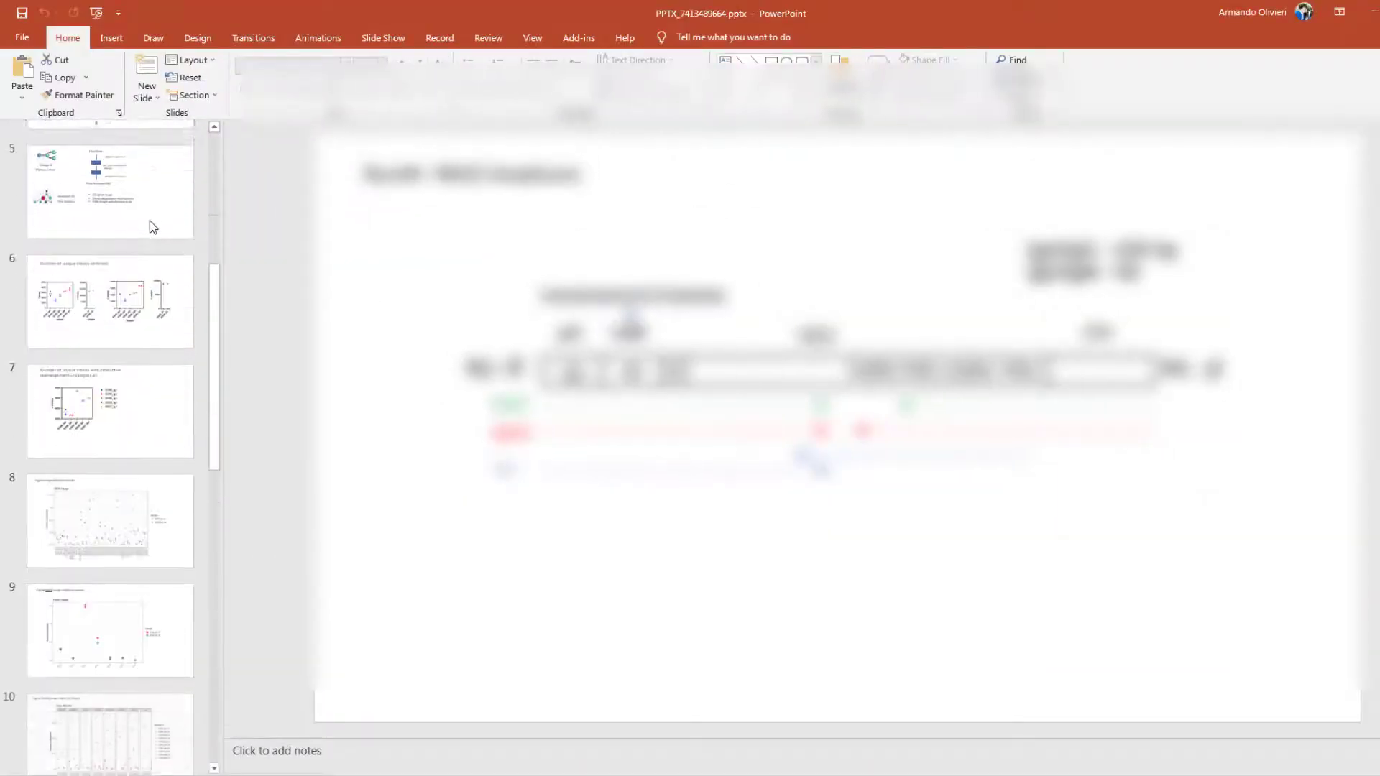
pyautogui.scroll(2, 142, 223)
pyautogui.click(137, 243)
pyautogui.scroll(-3, 148, 298)
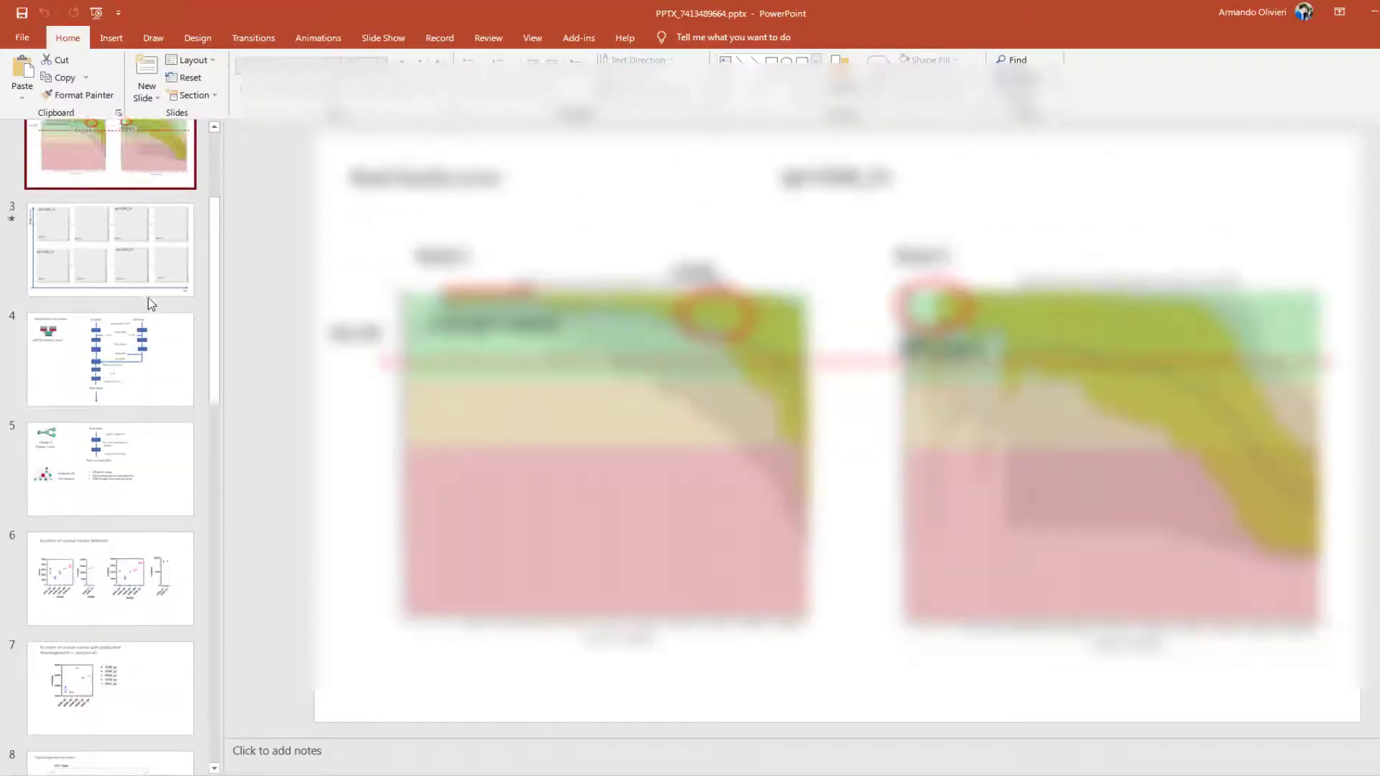
pyautogui.scroll(-5, 148, 301)
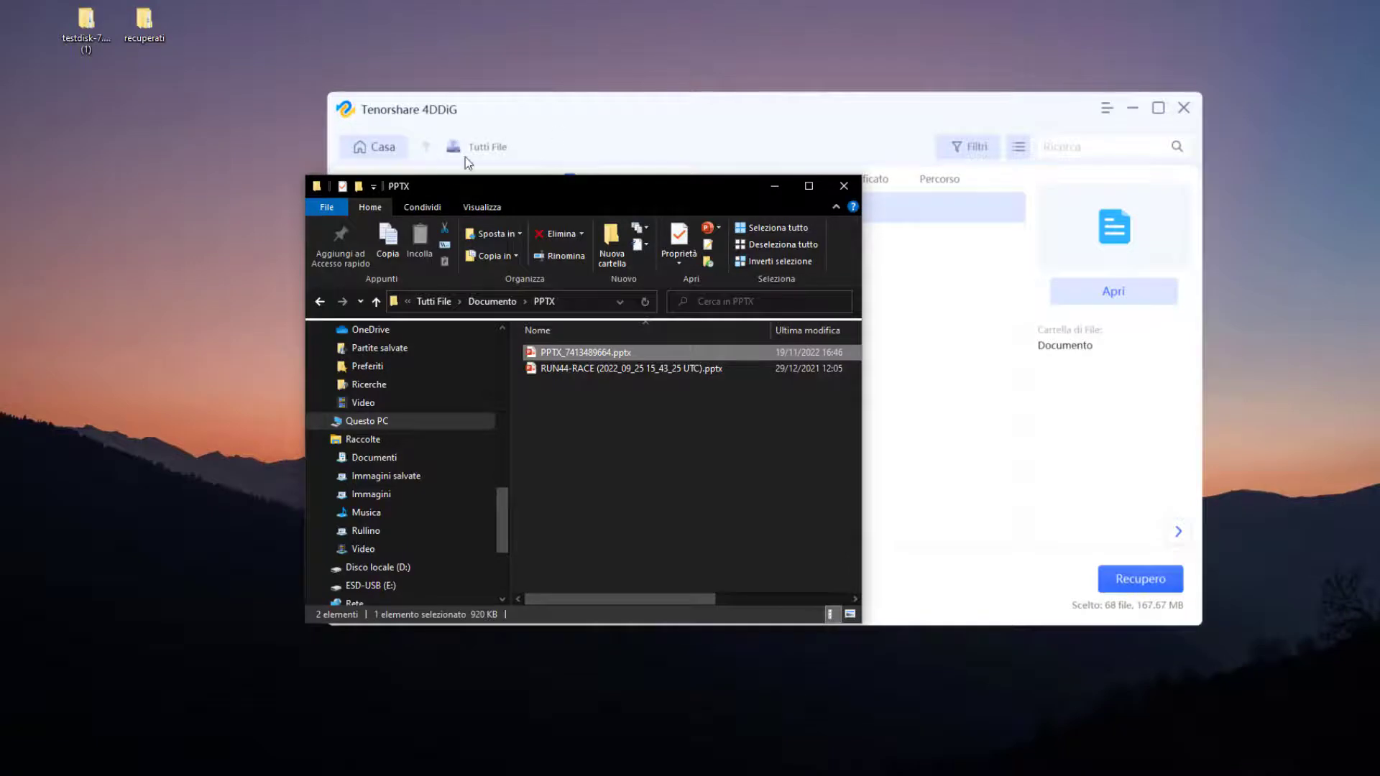
pyautogui.click(845, 187)
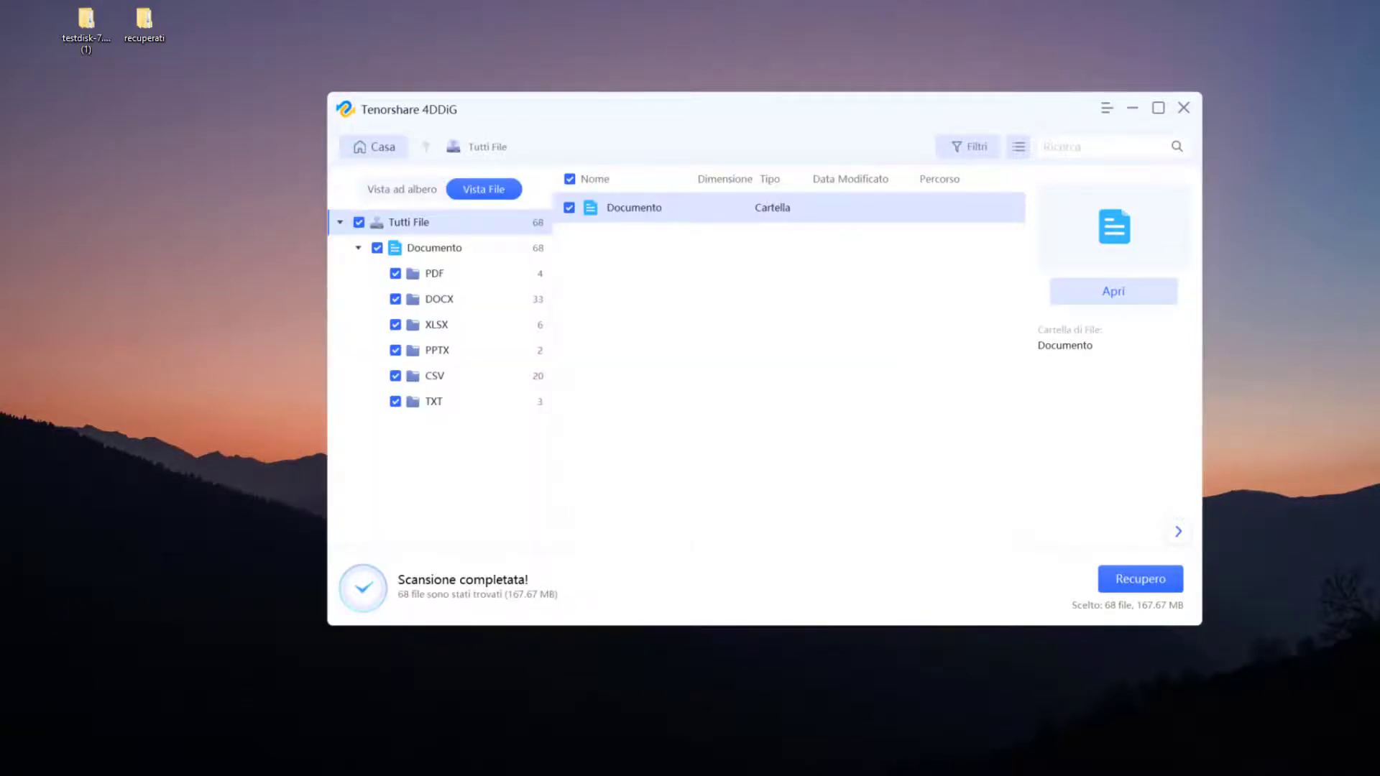
# Check the contents of the ESD-USB (E:) drive in a new File Explorer window and close it.
pyautogui.press('super+e')
pyautogui.scroll(-3, 657, 403)
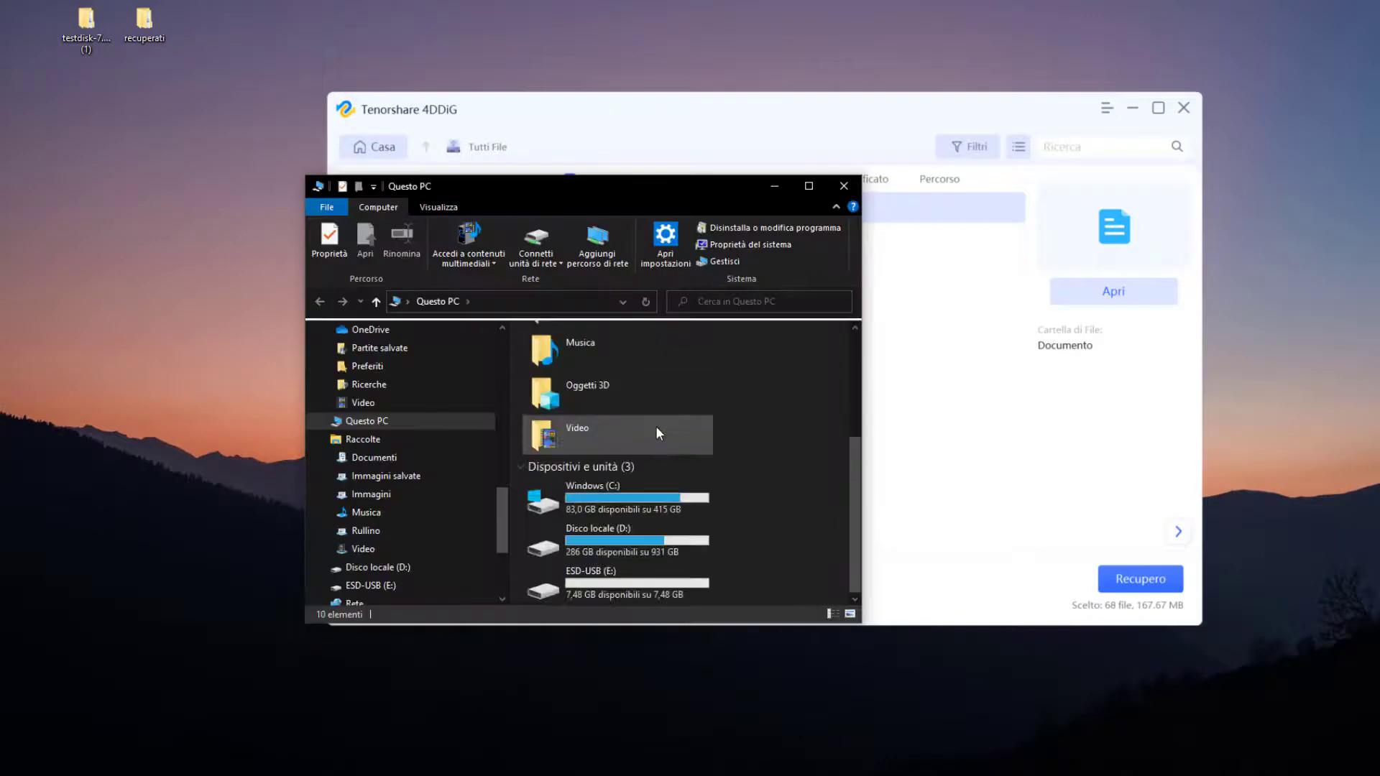
pyautogui.doubleClick(614, 593)
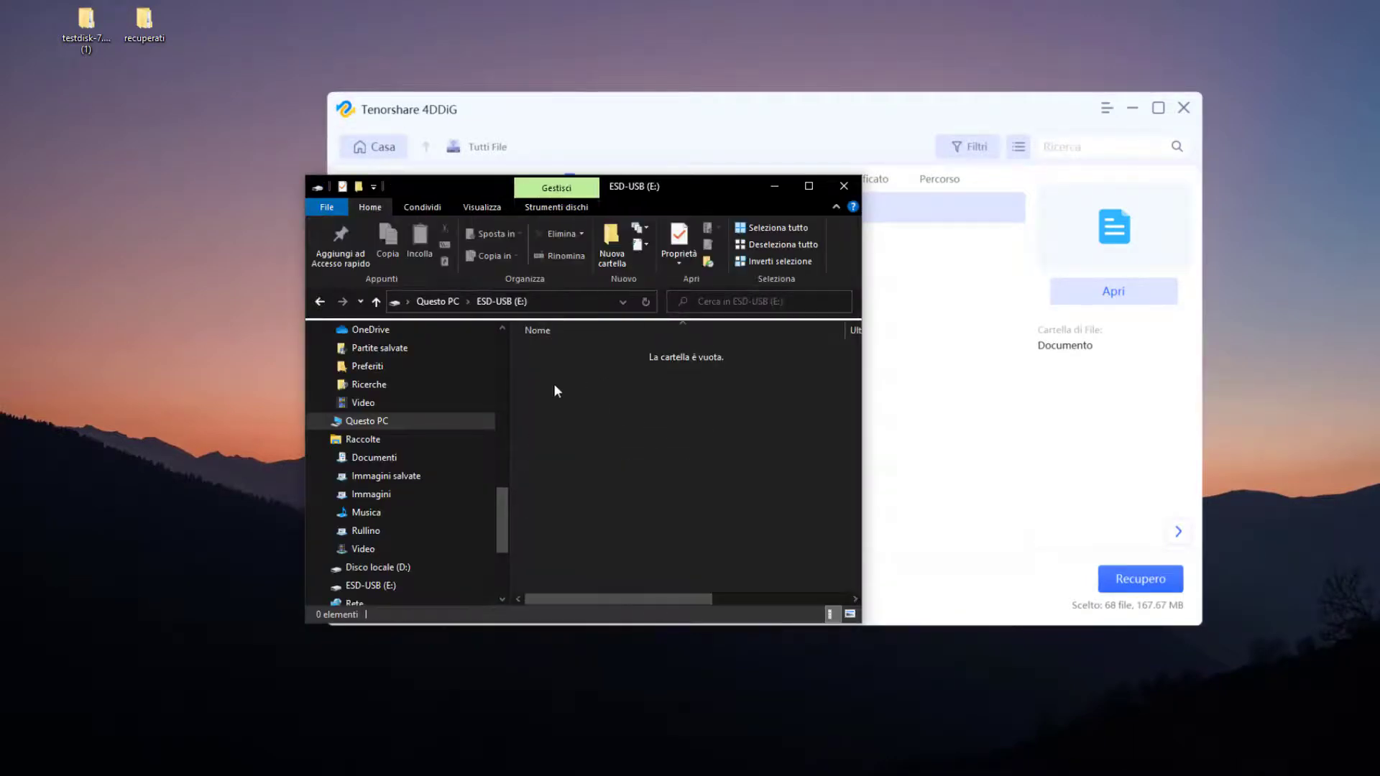
pyautogui.moveTo(750, 195); pyautogui.dragTo(732, 253)
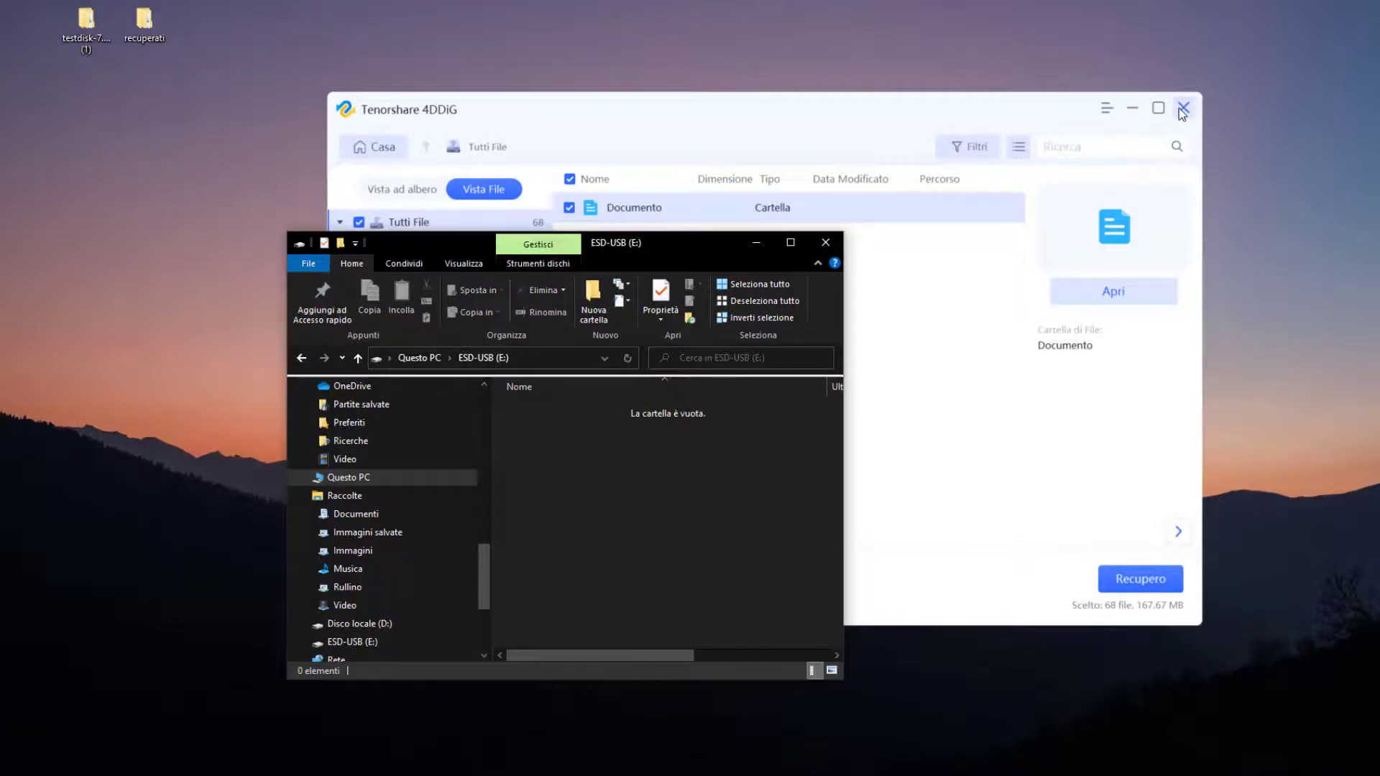
pyautogui.click(827, 244)
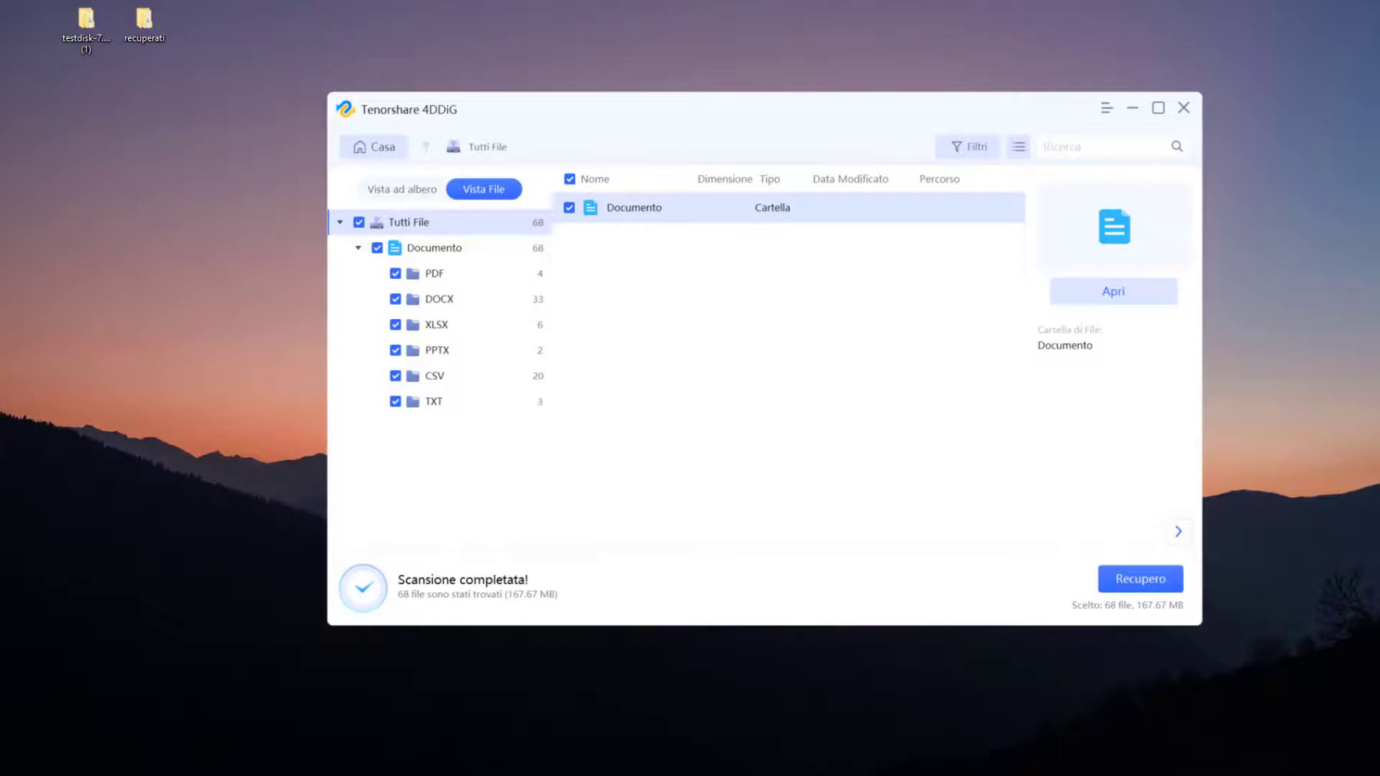
# Switch to the browser and look over the 4DDiG Windows data recovery page, covering its recovery scenarios and supported file types.
pyautogui.moveTo(152, 5); pyautogui.dragTo(205, 22)
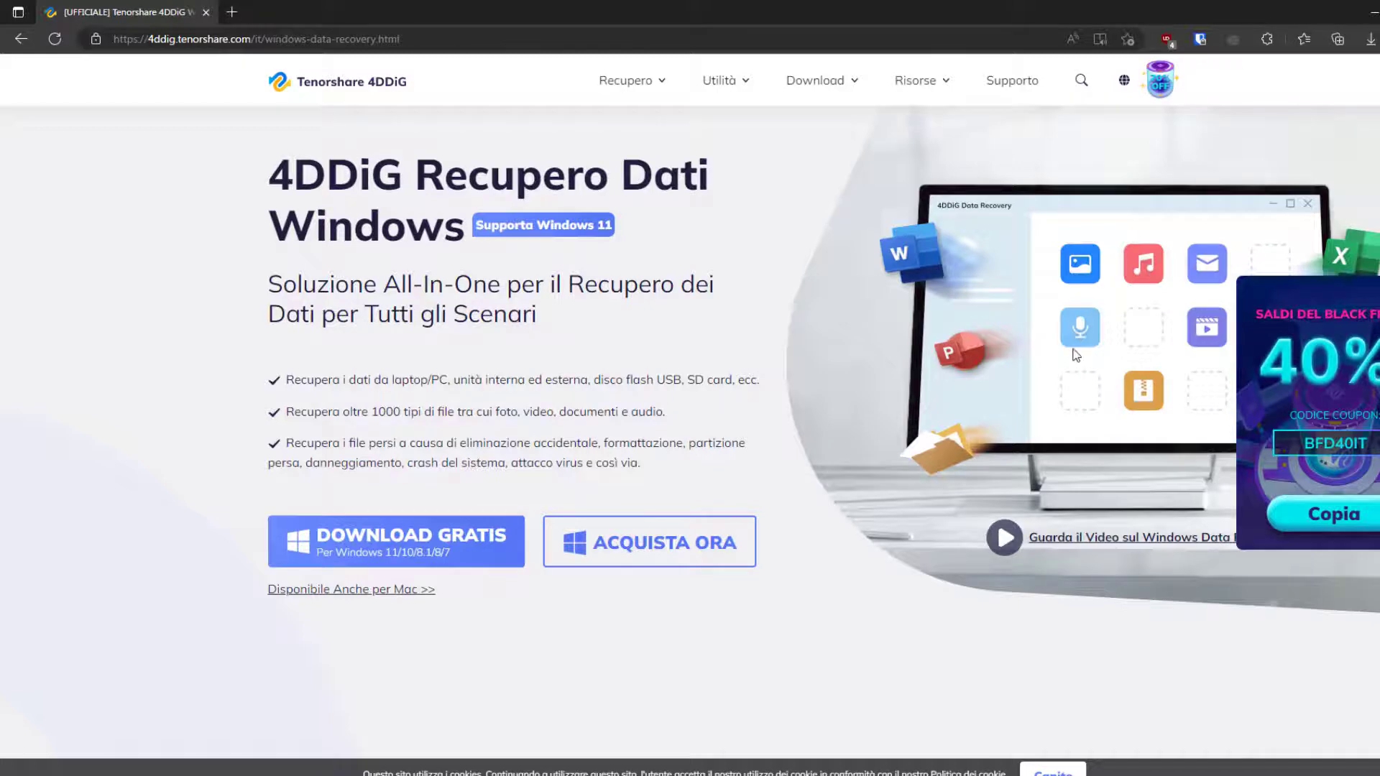
pyautogui.scroll(-5, 836, 351)
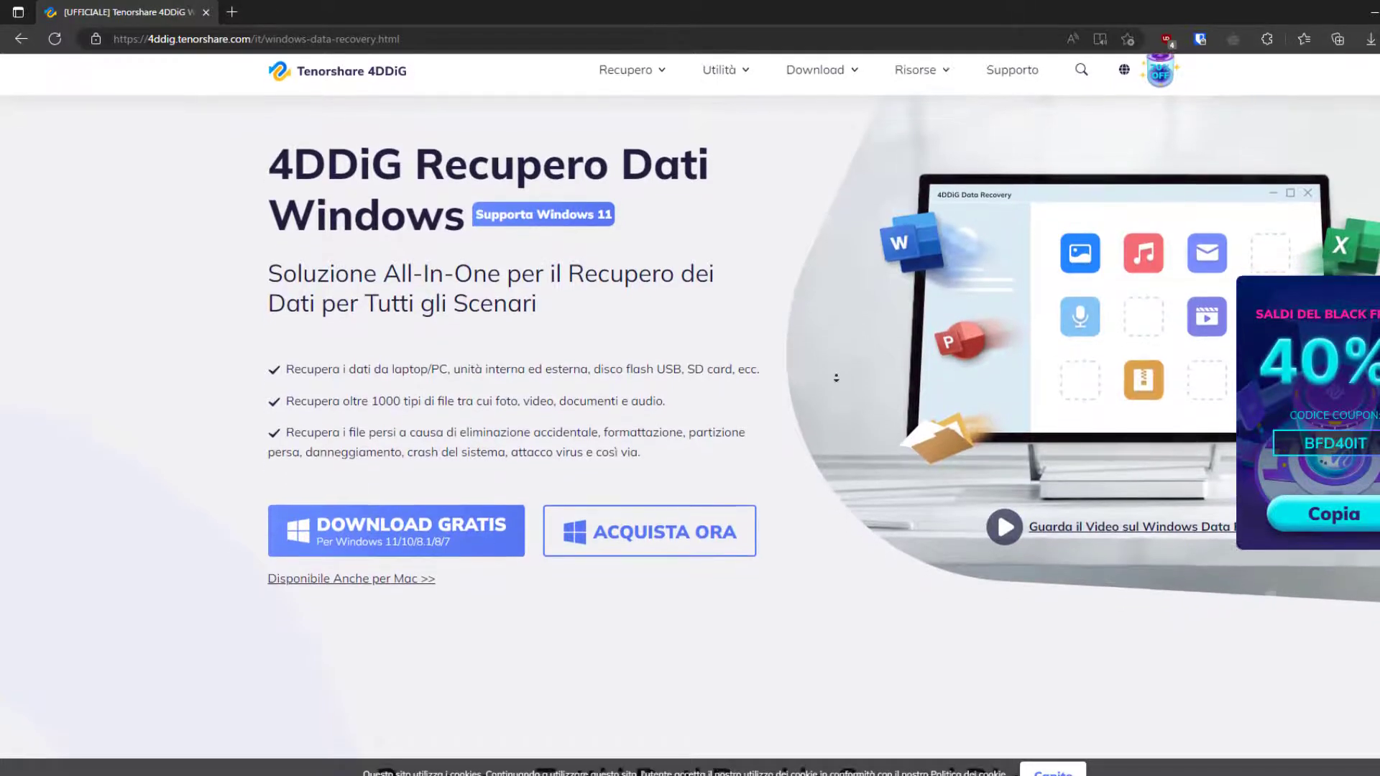
pyautogui.scroll(-10, 836, 408)
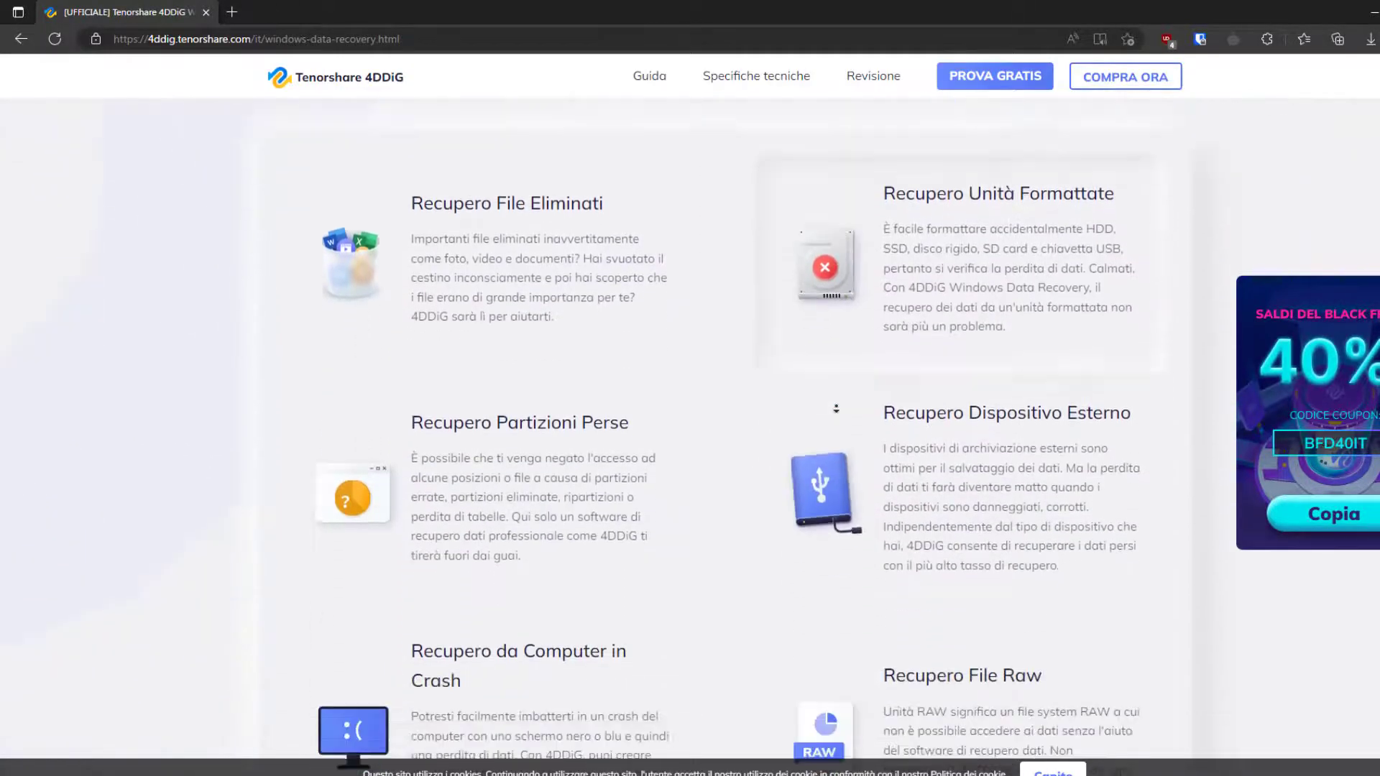
pyautogui.scroll(-10, 836, 407)
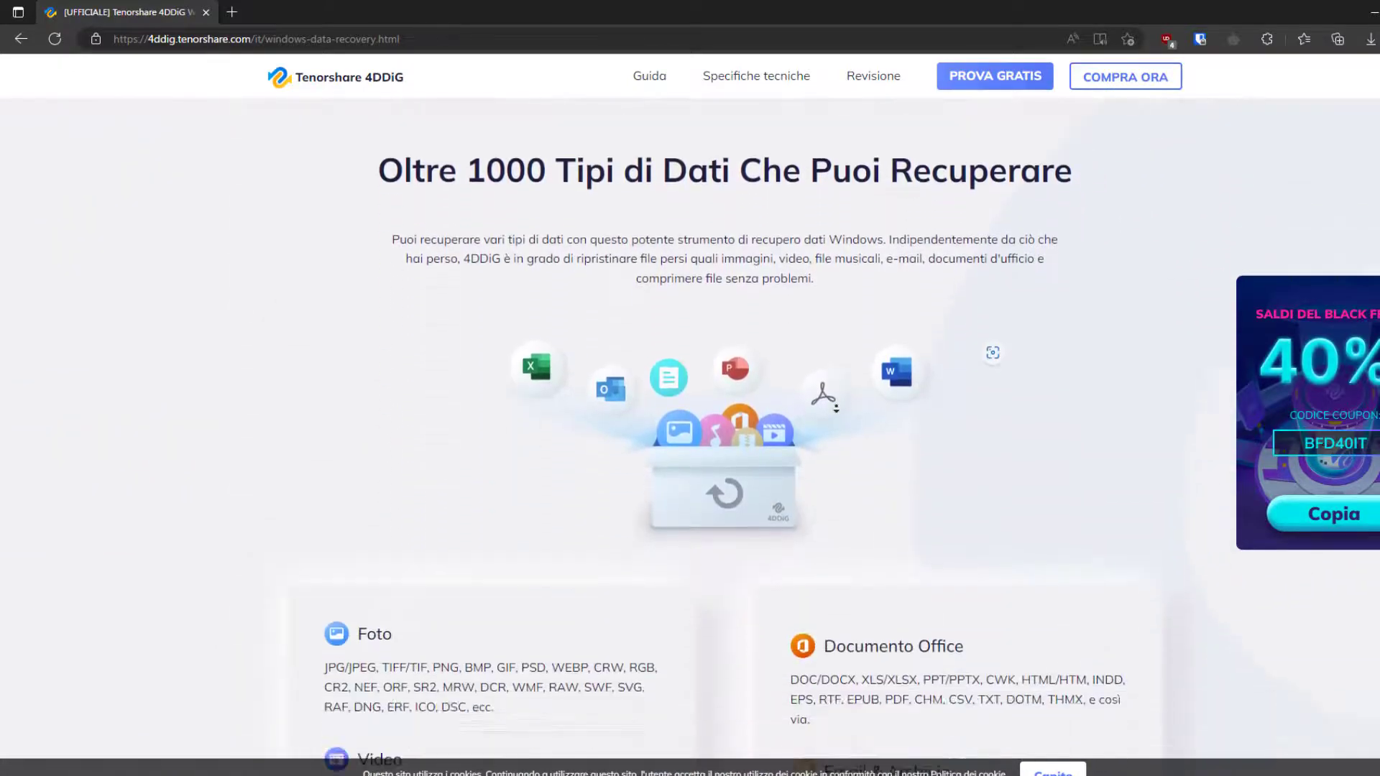
pyautogui.scroll(-9, 836, 407)
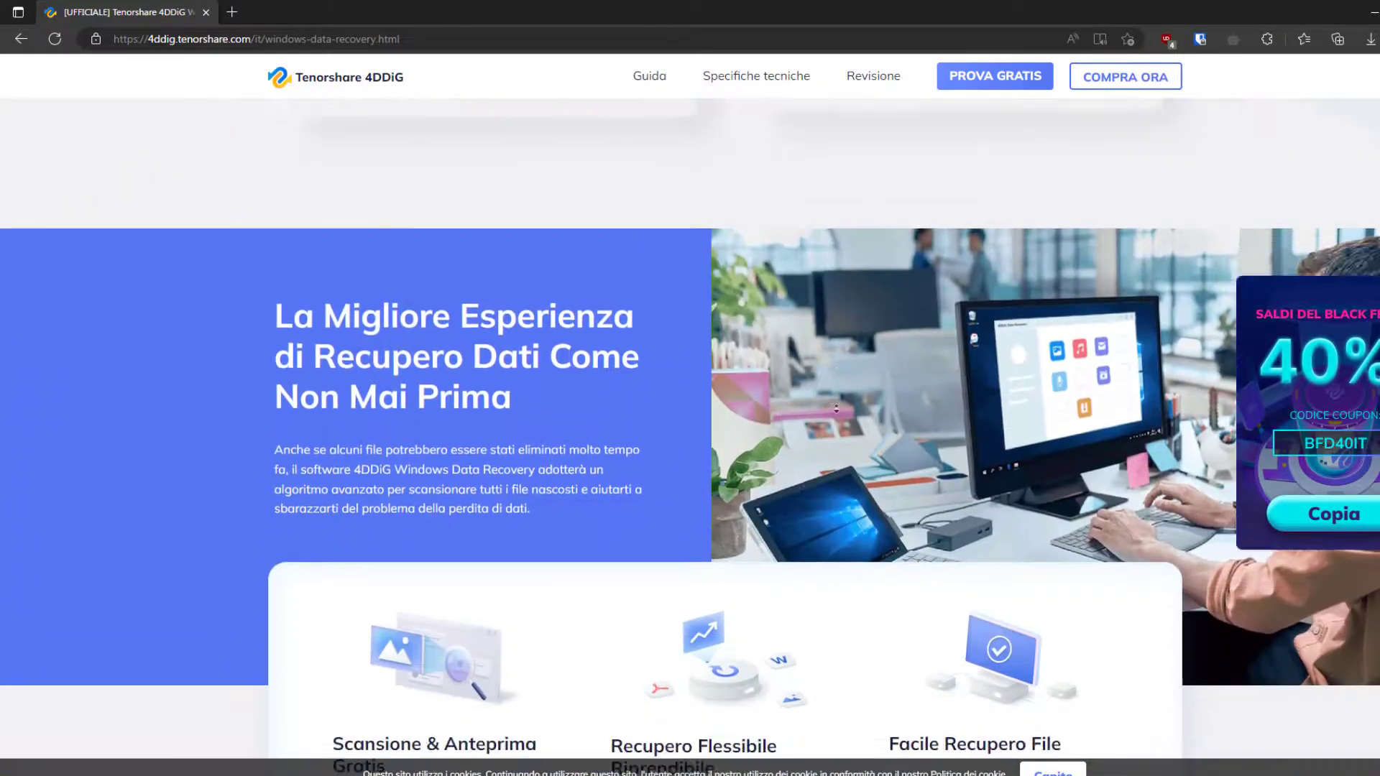
pyautogui.scroll(10, 850, 204)
pyautogui.scroll(20, 849, 204)
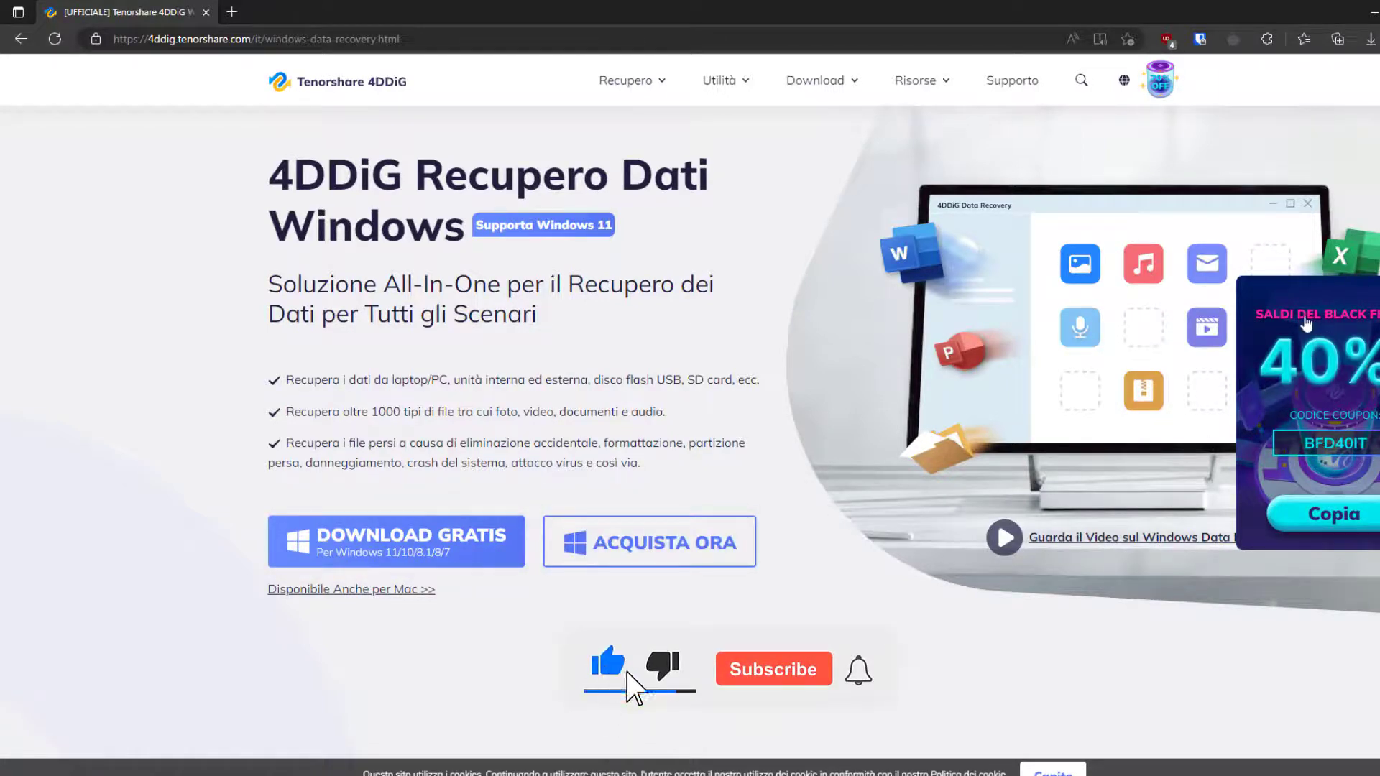
# Open Tenorshare's Black Friday special offers page and look through the promotions as far as the 4DDiG Data Recovery licence.
pyautogui.click(1169, 85)
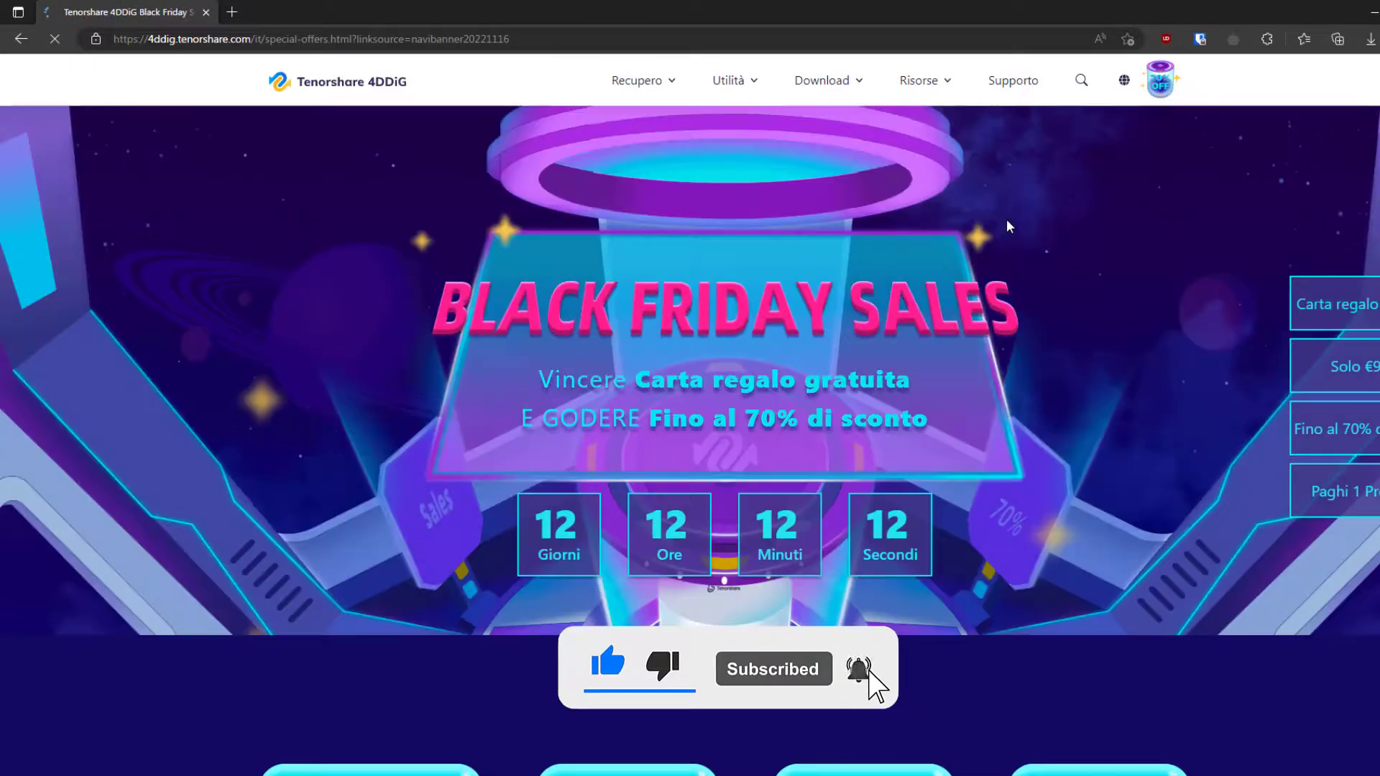
pyautogui.scroll(-1, 1006, 273)
pyautogui.scroll(-10, 1006, 273)
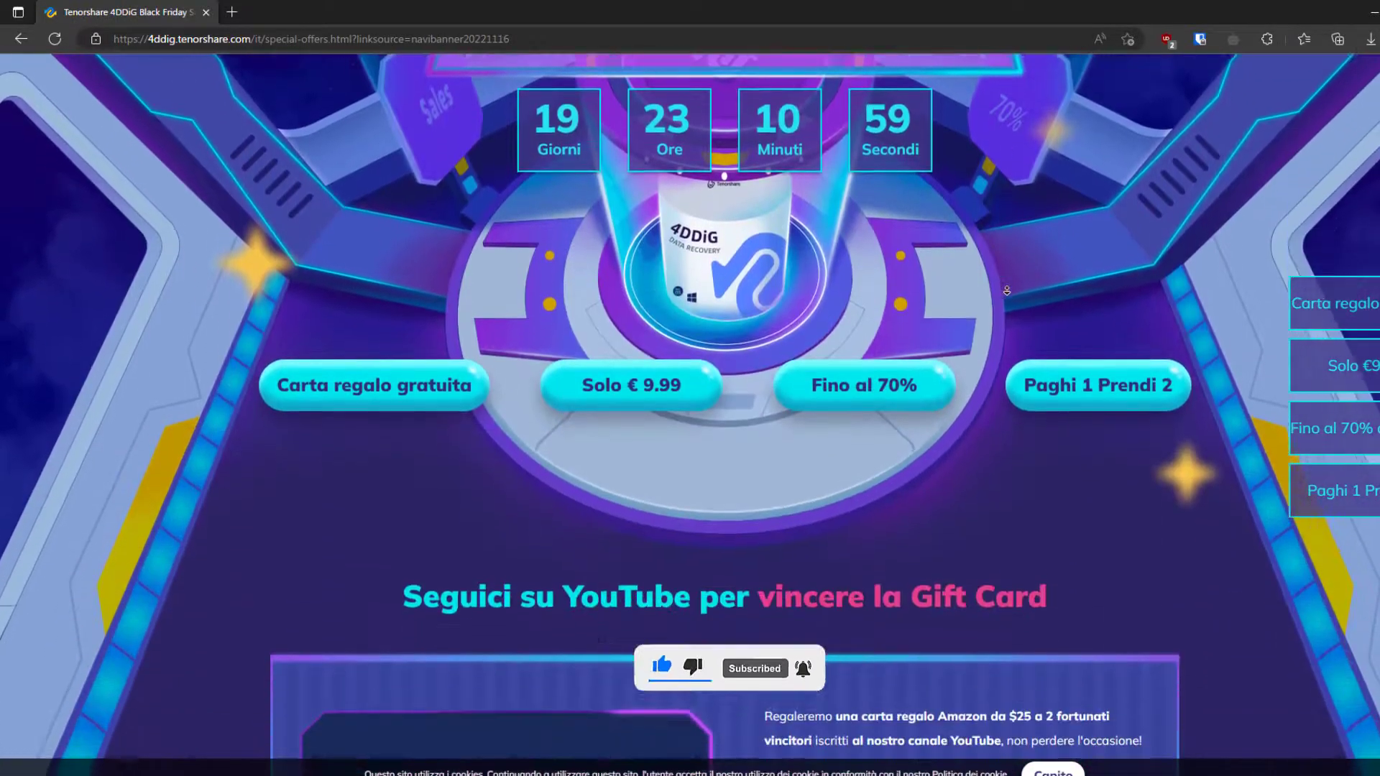
pyautogui.scroll(-12, 1007, 291)
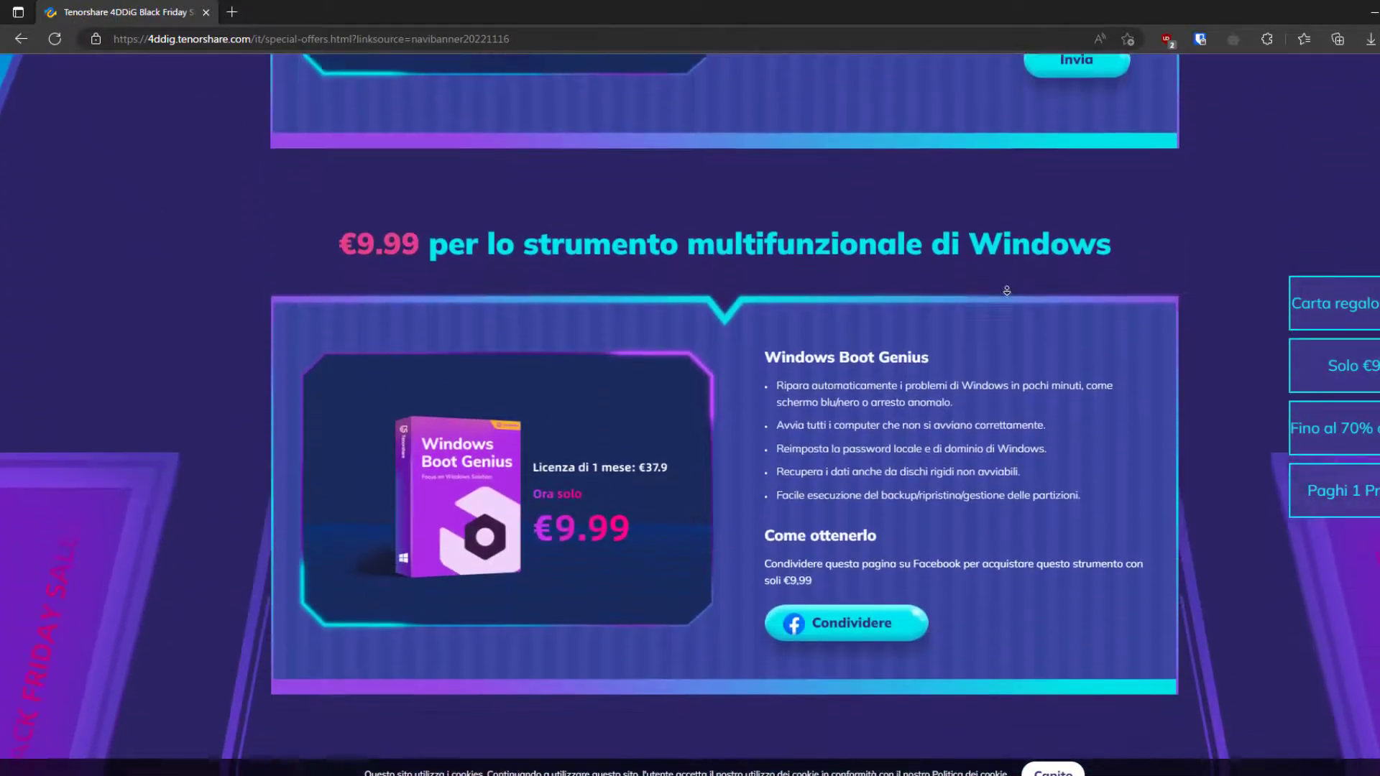
pyautogui.scroll(-6, 1007, 290)
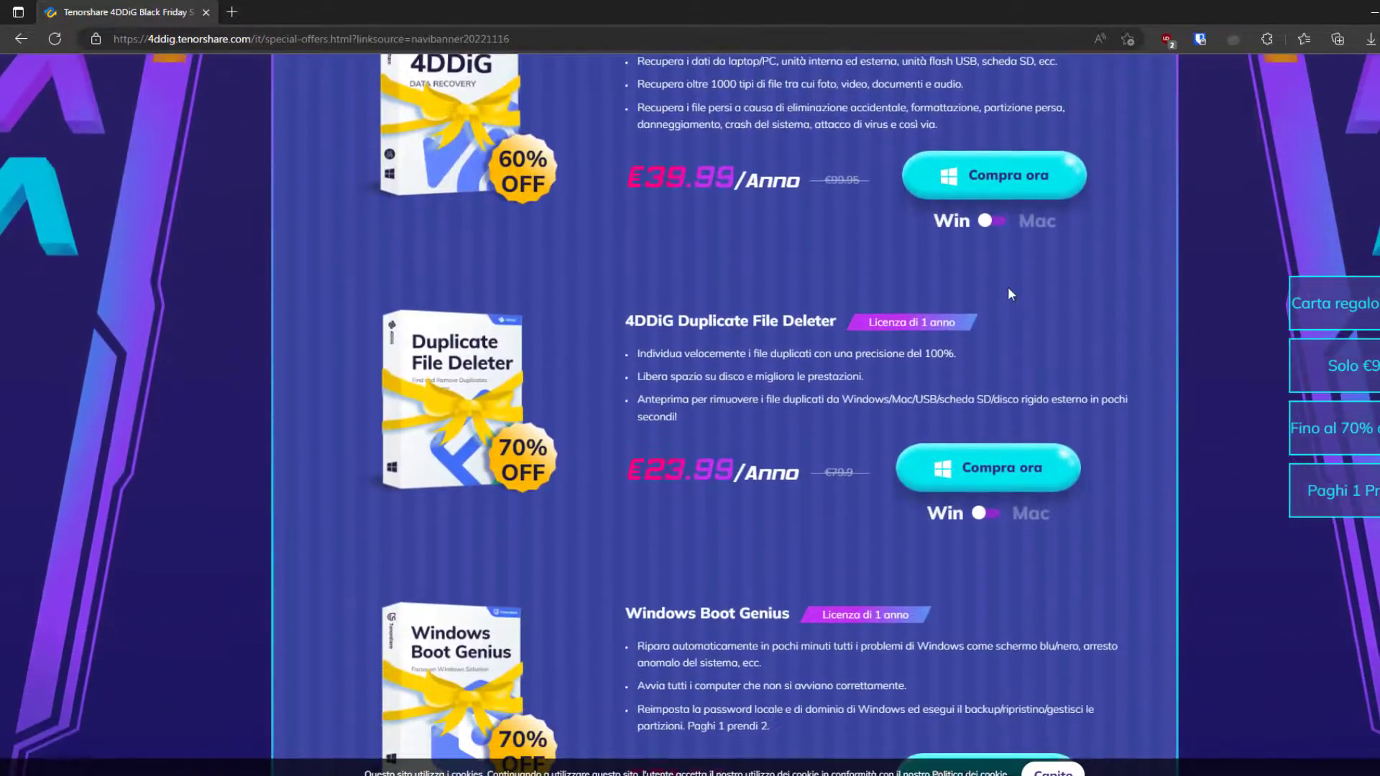
pyautogui.scroll(1, 861, 245)
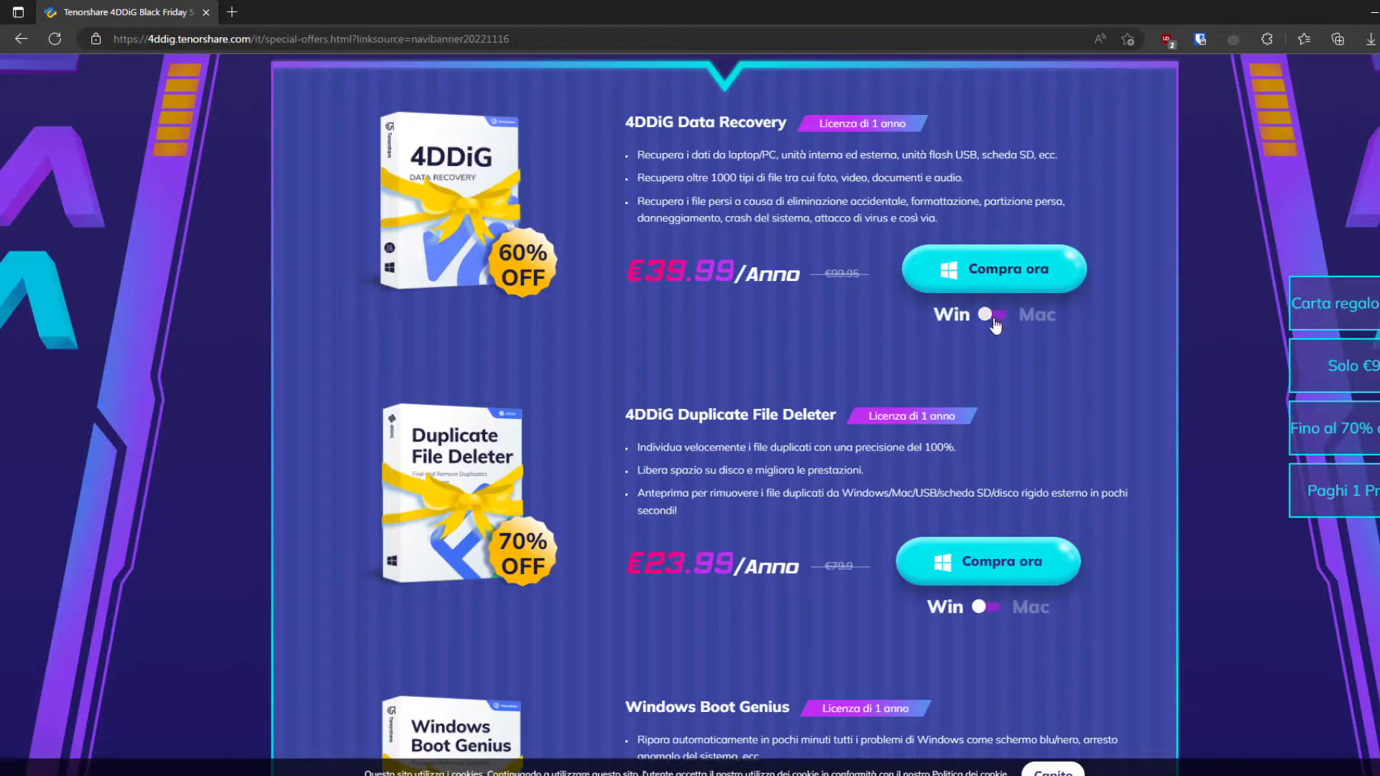
# Compare the Windows and Mac versions of the one-year 4DDiG Data Recovery offer.
pyautogui.click(995, 321)
pyautogui.click(1001, 318)
pyautogui.click(995, 320)
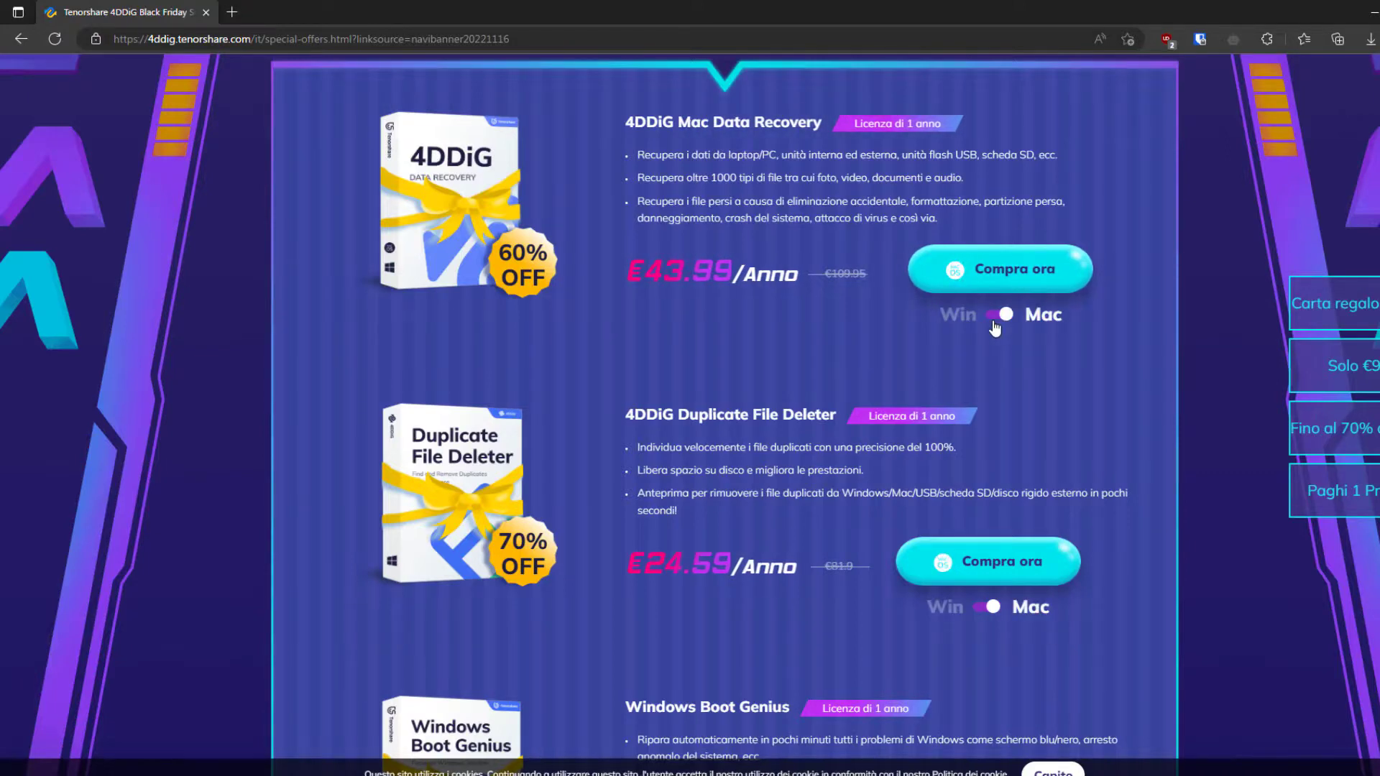
pyautogui.click(997, 320)
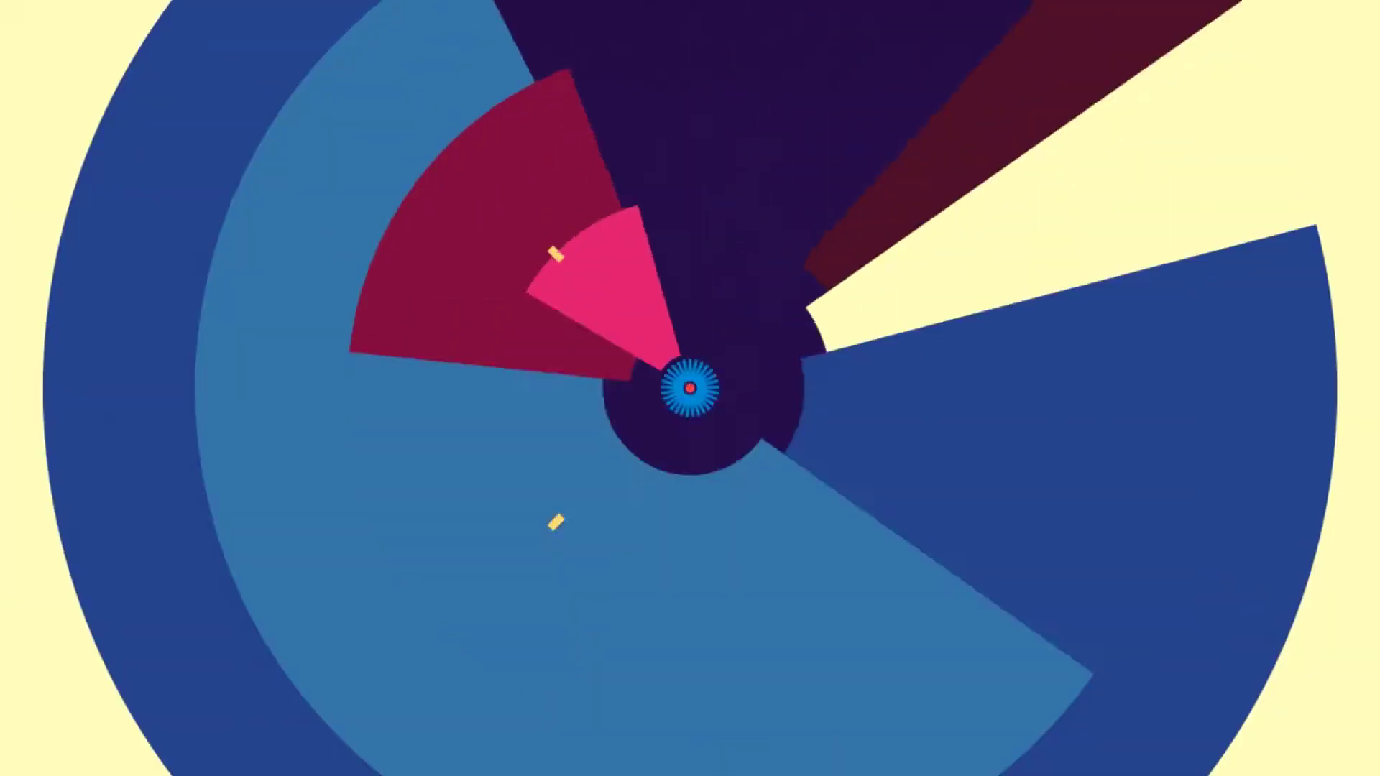